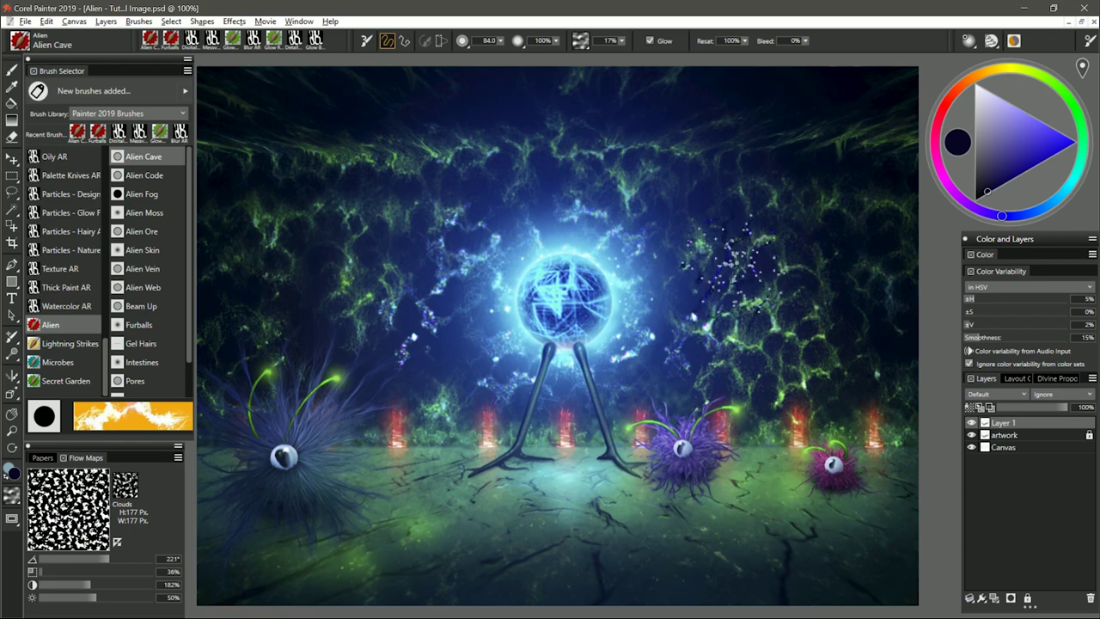
Paint branching veins over the cave wall beside the orb's right side on Layer 1, using the Alien Cave brush in dark navy
mouse_move(721, 249)
mouse_down()
mouse_move(744, 330)
mouse_move(782, 236)
mouse_move(812, 313)
mouse_up()
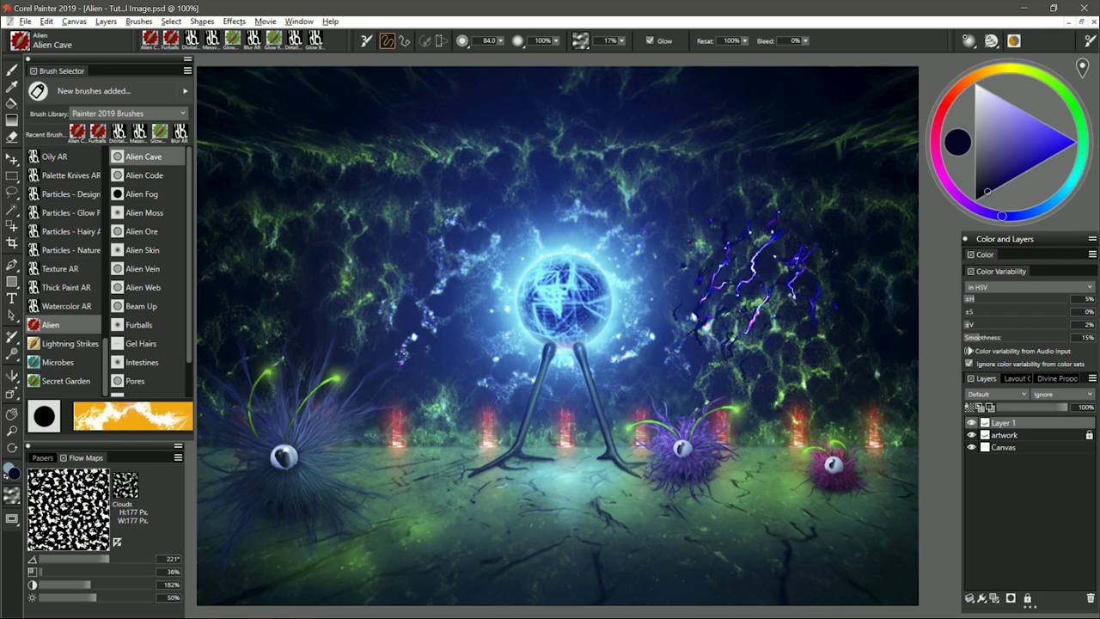
mouse_move(741, 275)
mouse_down()
mouse_move(777, 230)
mouse_move(703, 305)
mouse_move(765, 228)
mouse_move(795, 216)
mouse_up()
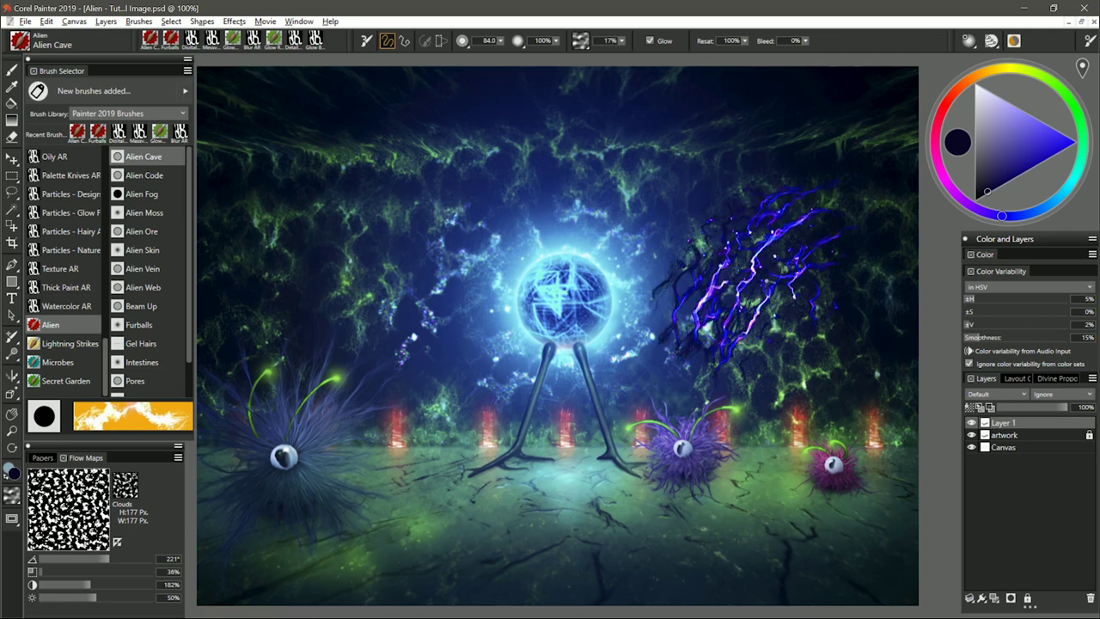
mouse_move(778, 285)
mouse_down()
mouse_move(752, 378)
mouse_move(739, 361)
mouse_up()
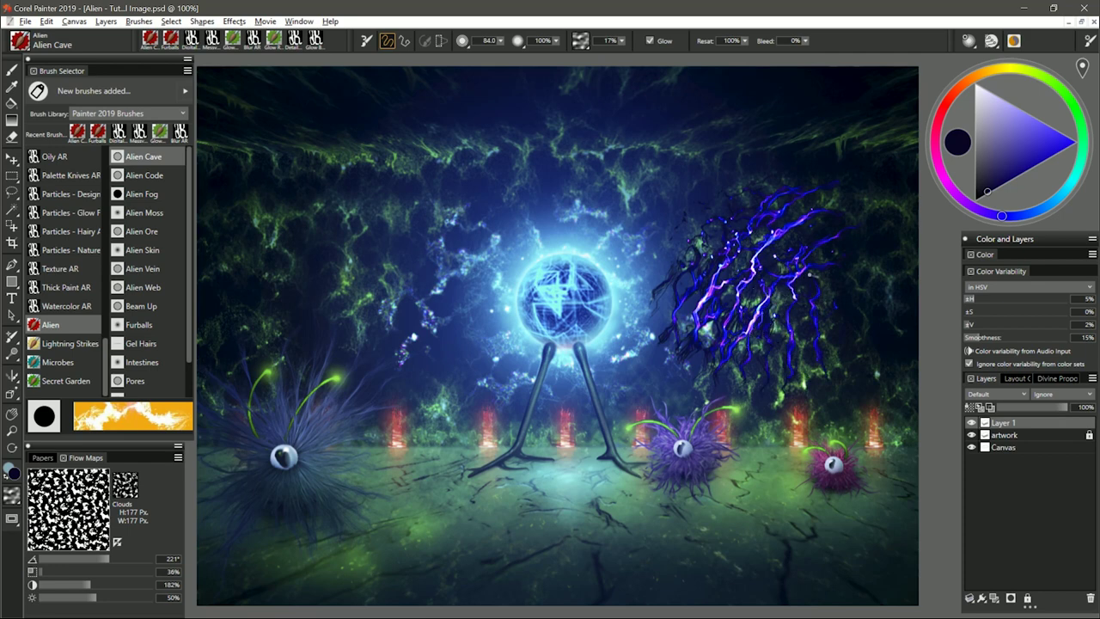
drag(812, 273, 859, 327)
drag(740, 229, 786, 176)
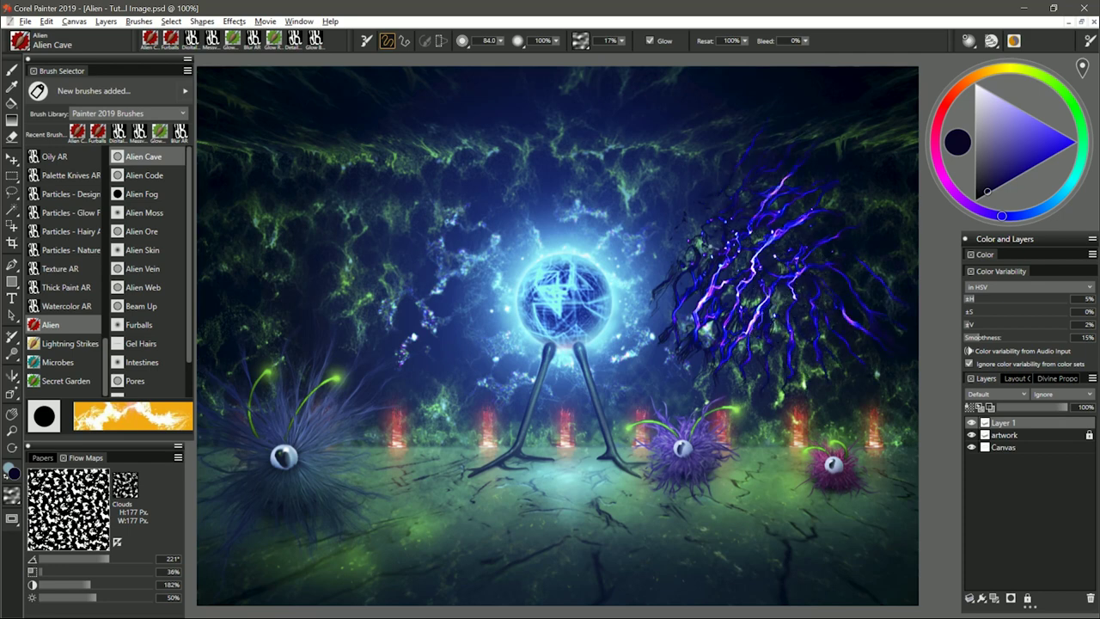
drag(700, 234, 627, 264)
drag(696, 258, 670, 267)
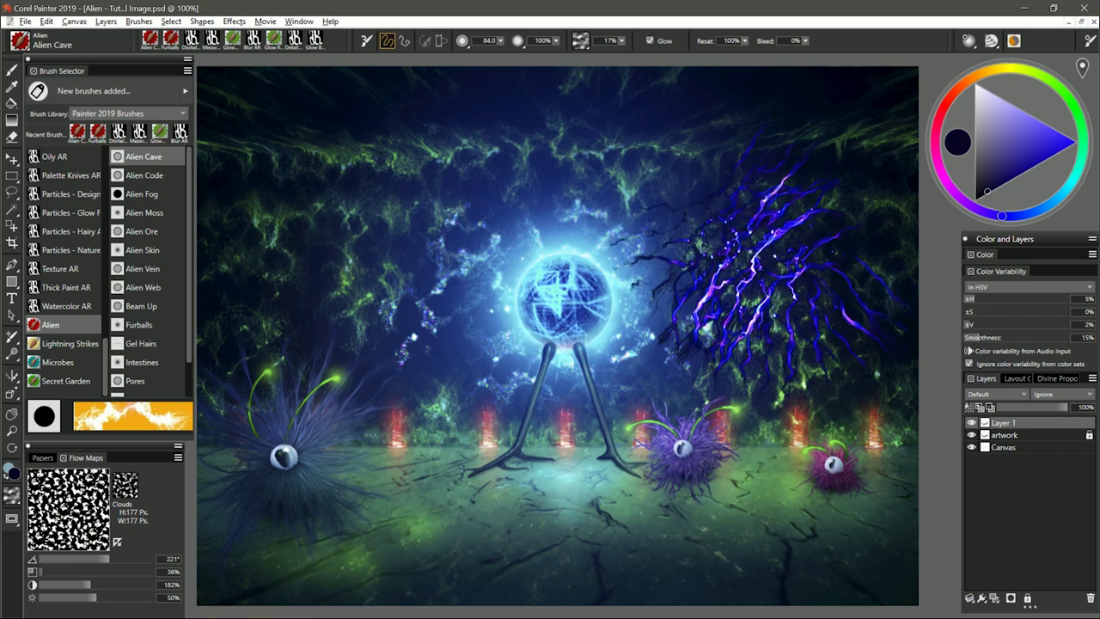
mouse_move(753, 256)
mouse_down()
mouse_move(721, 259)
mouse_move(756, 256)
mouse_up()
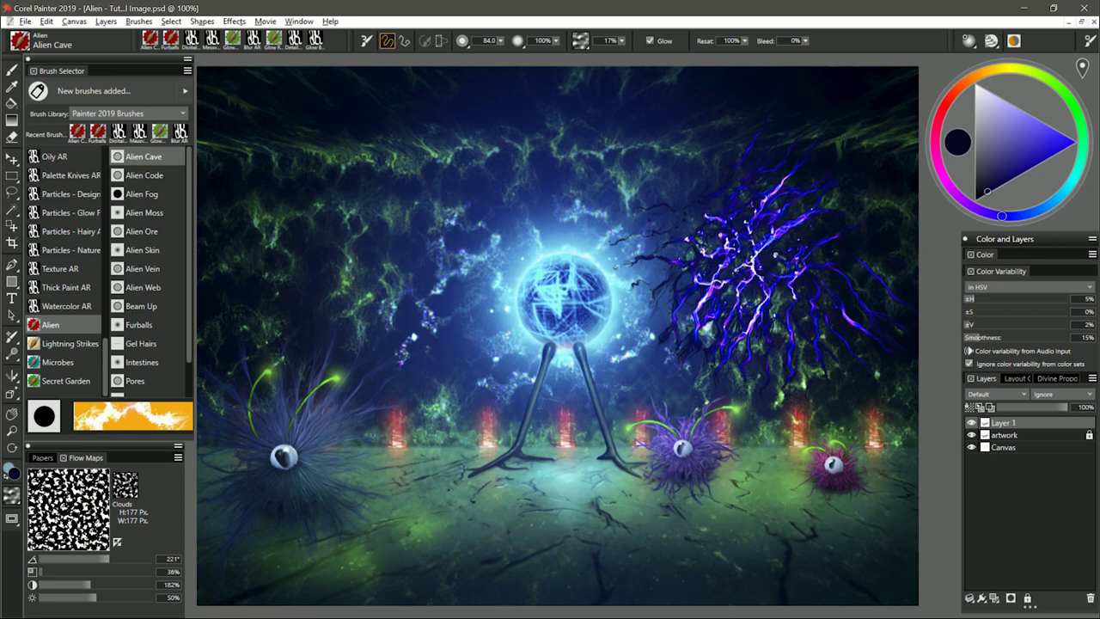
mouse_move(690, 176)
mouse_down()
mouse_move(678, 146)
mouse_move(717, 144)
mouse_move(683, 144)
mouse_move(718, 131)
mouse_up()
key(ctrl+z)
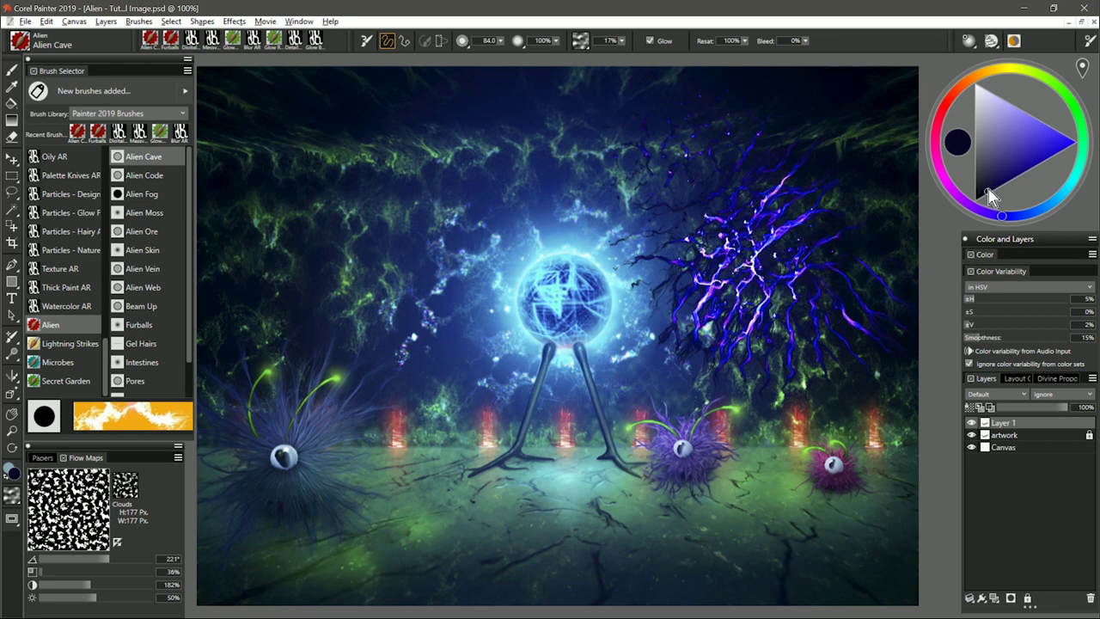
Paint Alien Cave veins in bright blue on the left cave wall and in dark navy on the right cave wall
click(1055, 153)
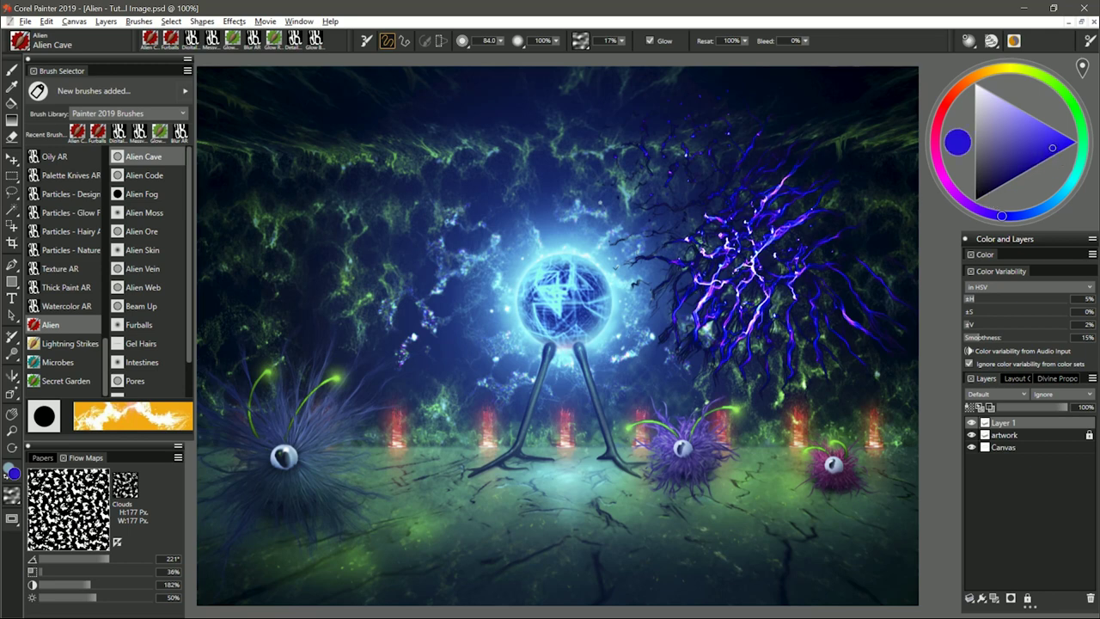
mouse_move(326, 217)
mouse_down()
mouse_move(311, 268)
mouse_move(352, 339)
mouse_move(396, 324)
mouse_up()
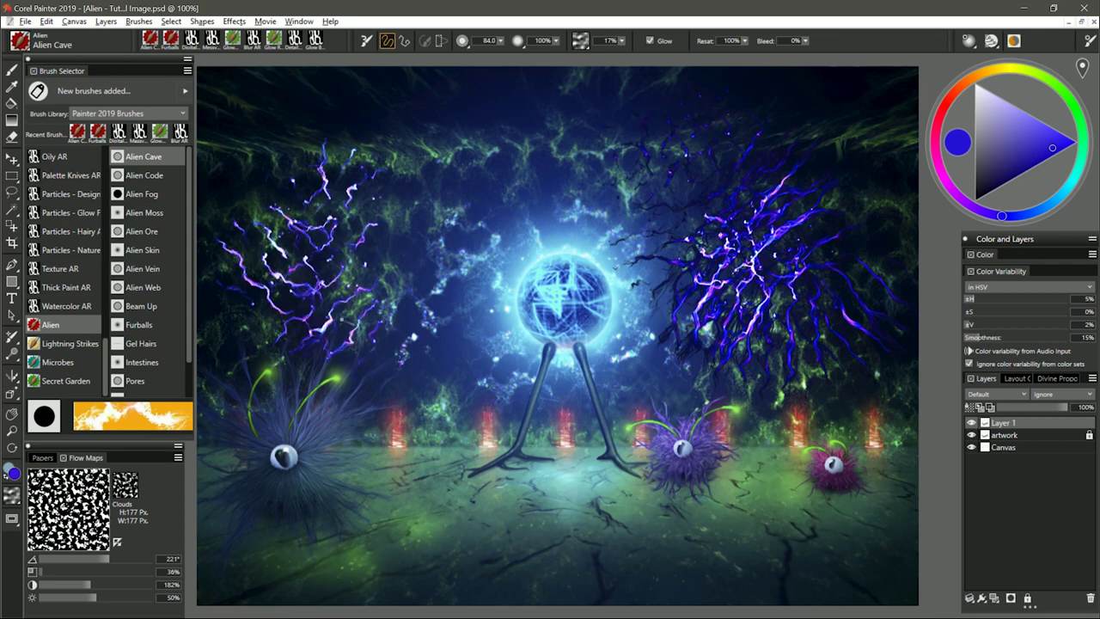
click(985, 190)
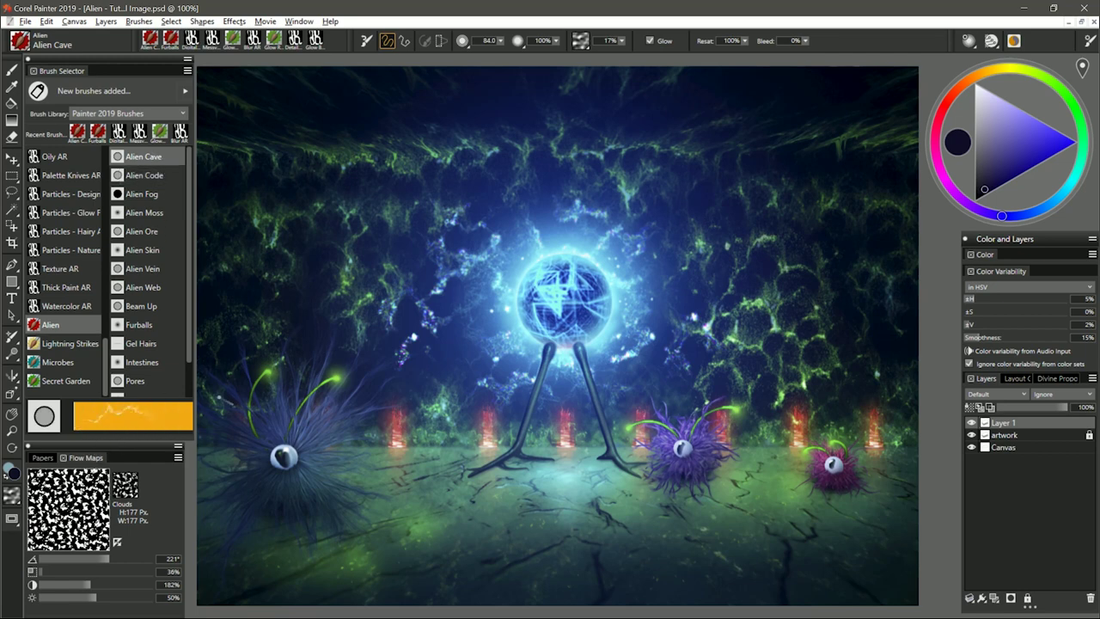
mouse_move(771, 180)
mouse_down()
mouse_move(752, 207)
mouse_move(732, 287)
mouse_up()
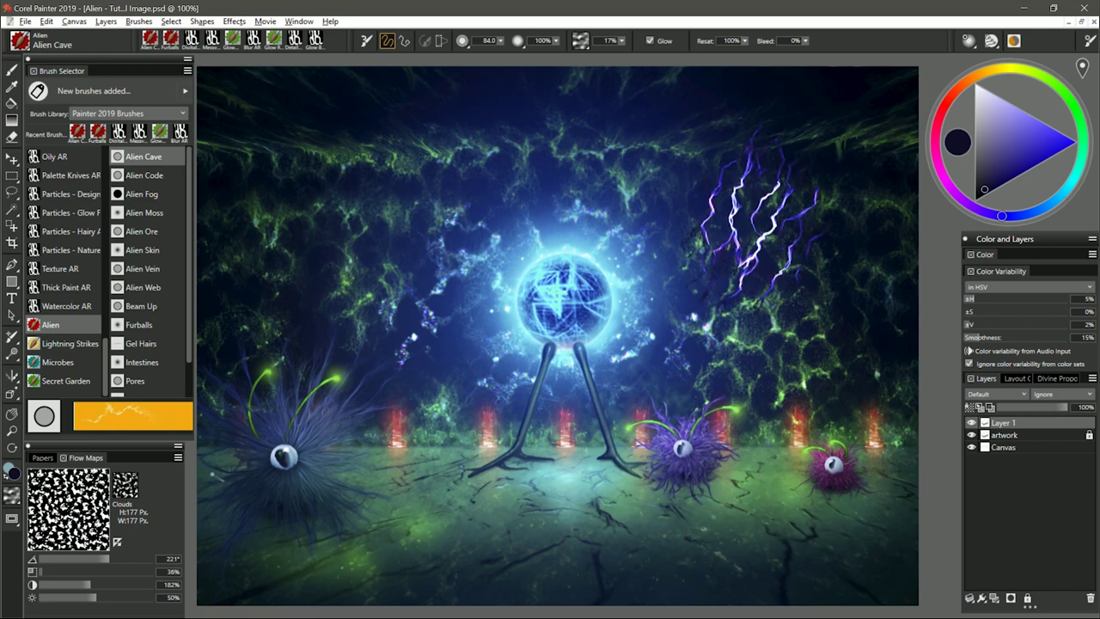
Switch the flow map to Fine Dots and paint streaks on the cave wall above and right of the orb
click(126, 486)
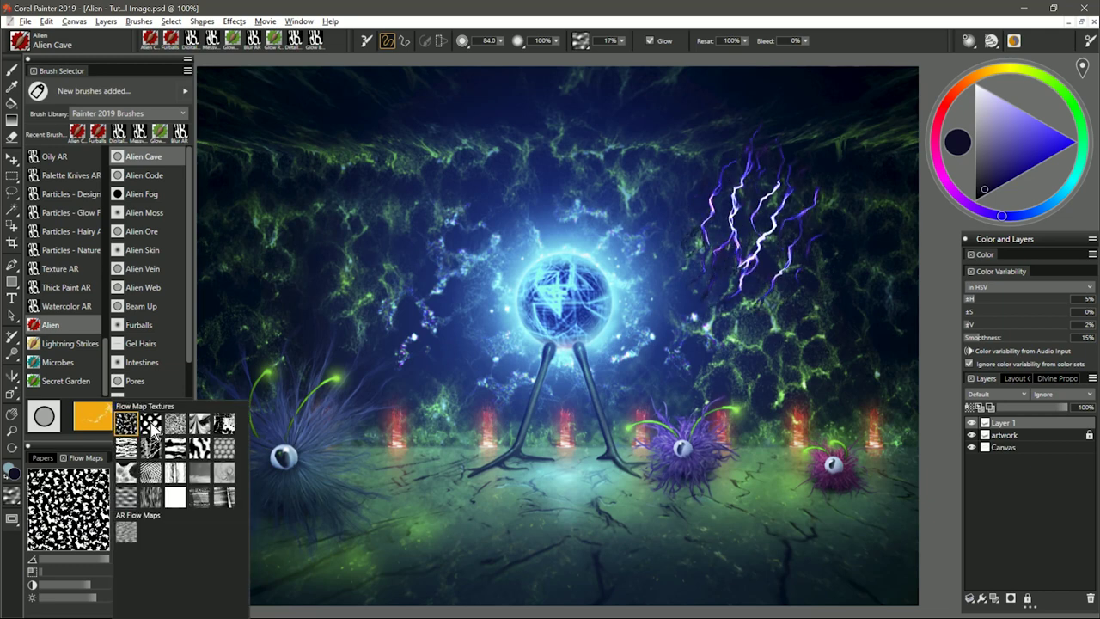
click(152, 424)
mouse_move(668, 175)
mouse_down()
mouse_move(640, 148)
mouse_move(677, 205)
mouse_up()
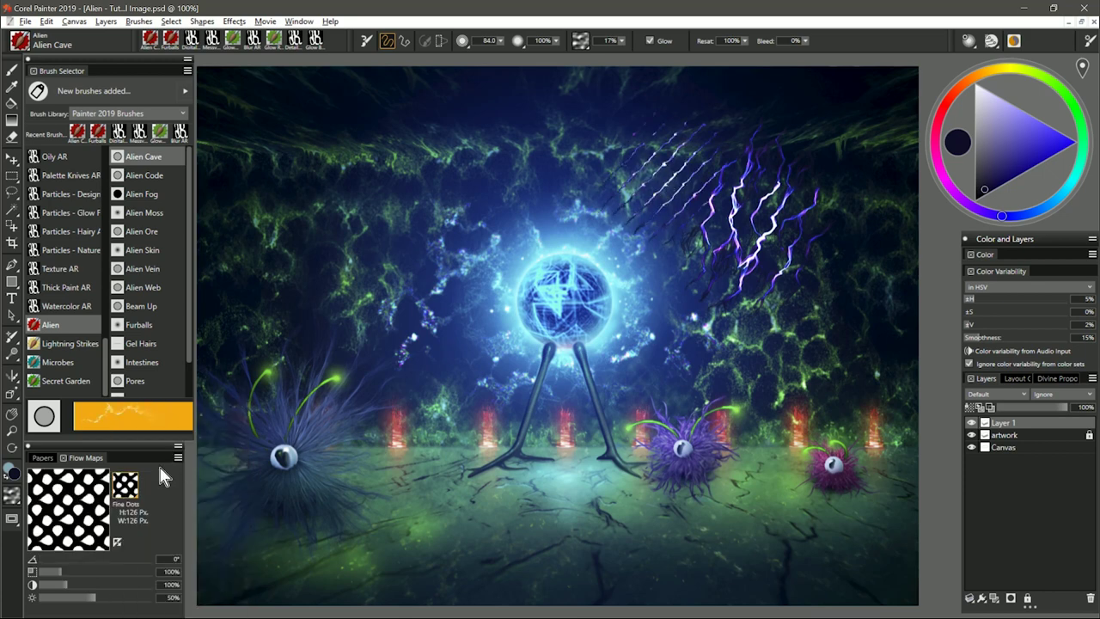
Switch the flow map to Fish Skin and paint crosshatched strokes over the lower right cave wall and the small creatures
click(127, 488)
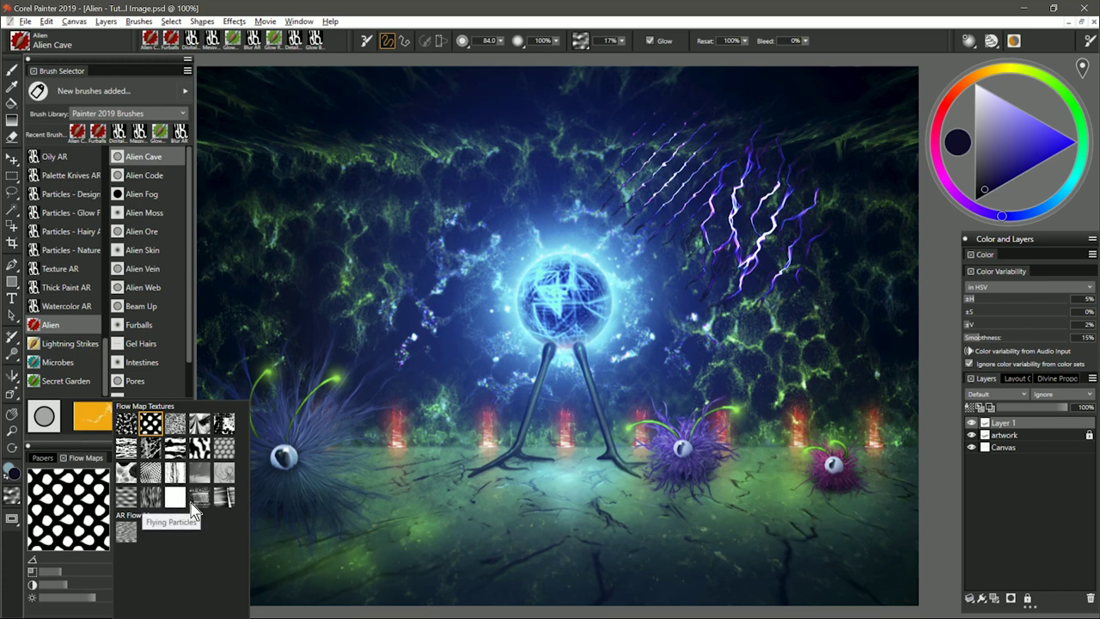
click(223, 448)
mouse_move(764, 340)
mouse_down()
mouse_move(739, 404)
mouse_move(812, 327)
mouse_move(829, 425)
mouse_move(810, 346)
mouse_move(744, 333)
mouse_move(723, 387)
mouse_move(850, 386)
mouse_move(825, 447)
mouse_up()
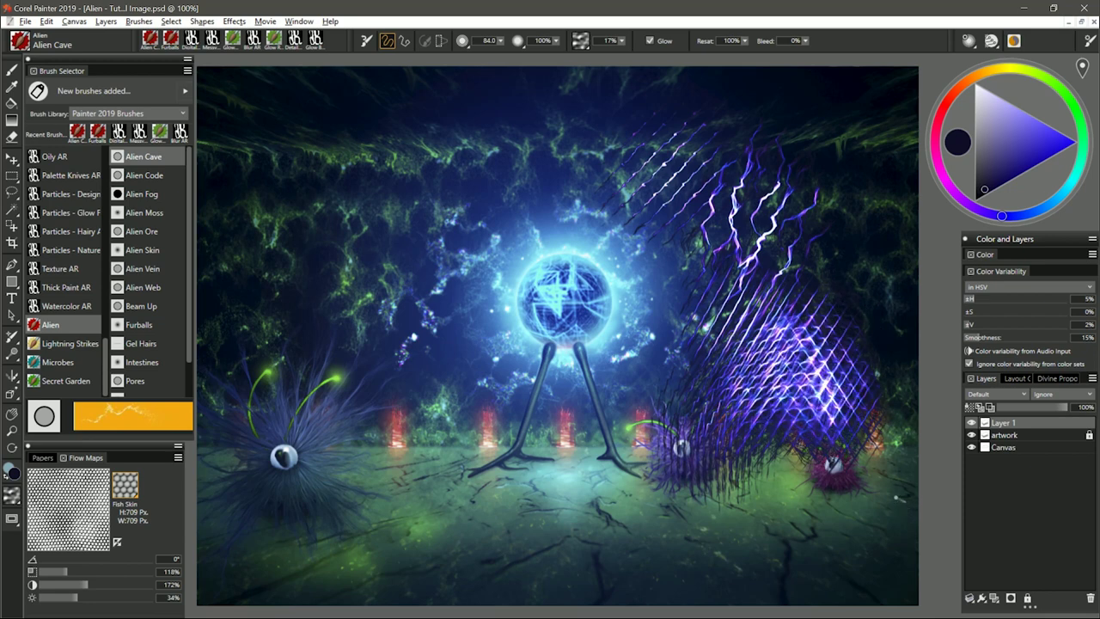
Preview Layer 1 in Screen mode with a near-black brush colour, and set the layer's composite method to Multiply
click(979, 197)
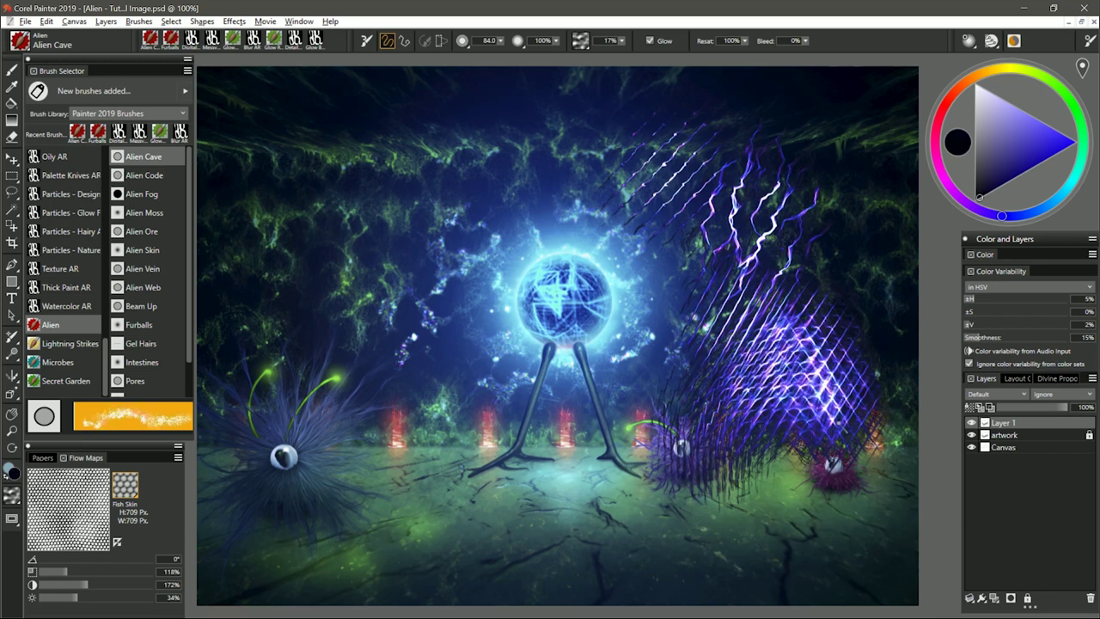
click(988, 394)
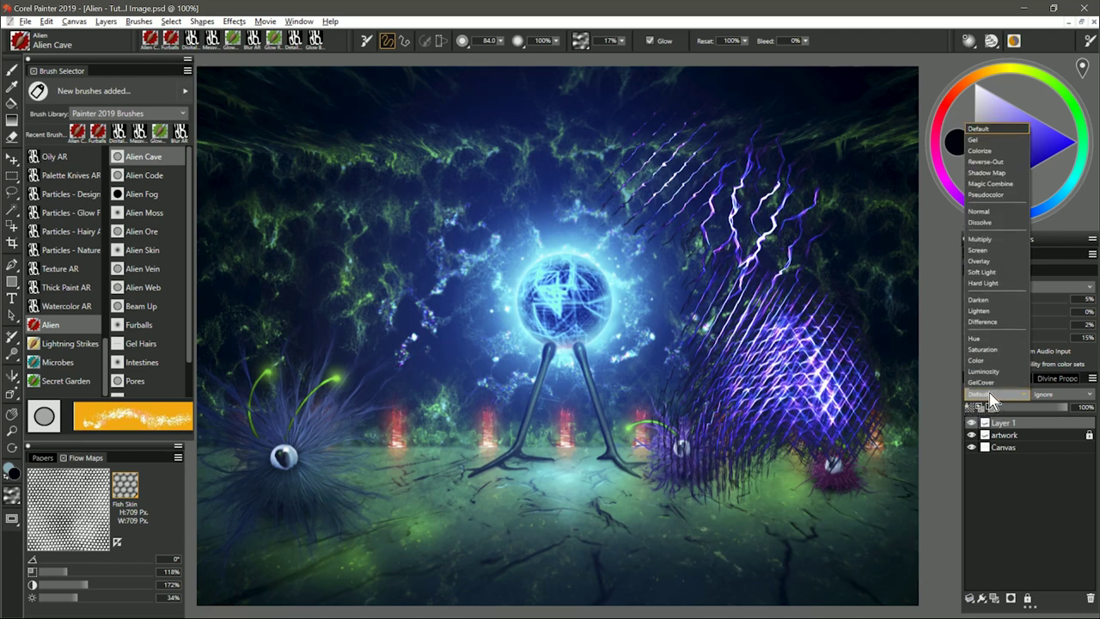
click(978, 250)
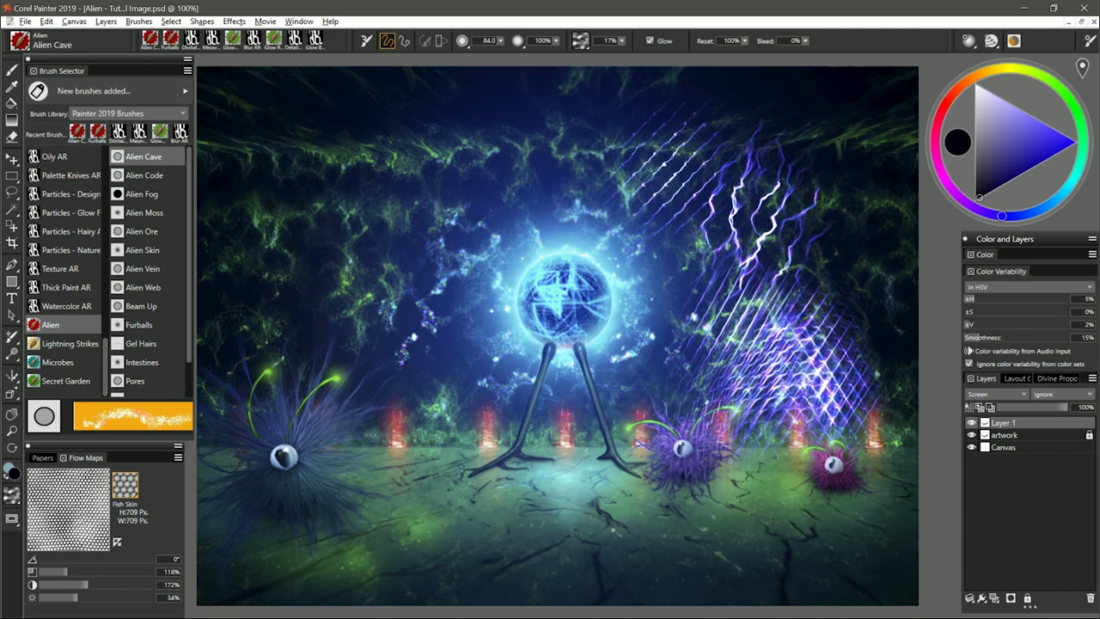
click(997, 394)
click(986, 239)
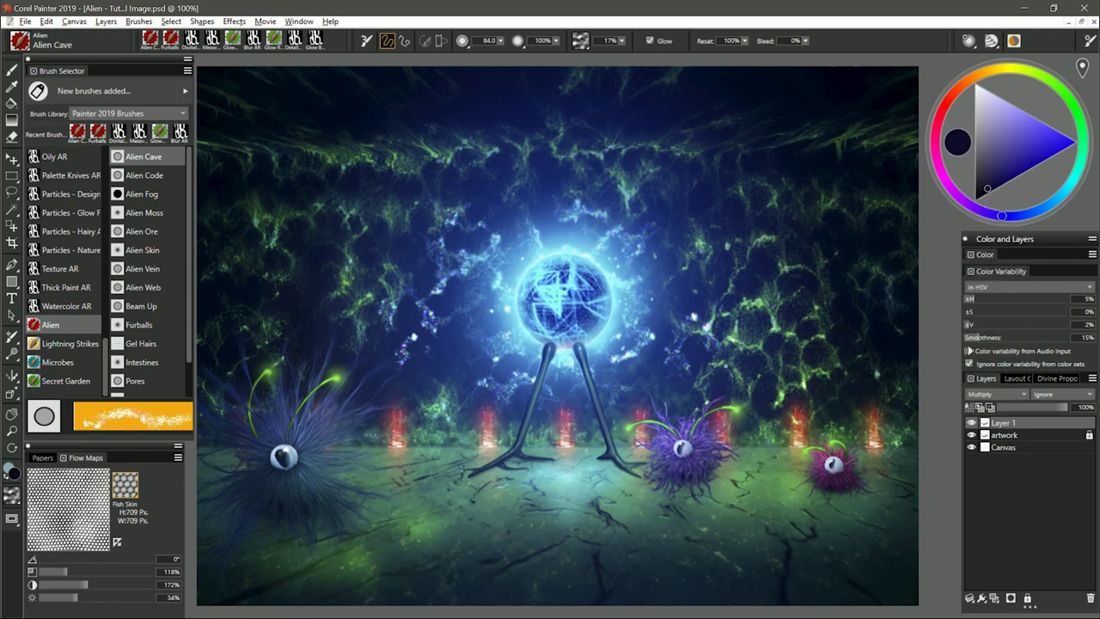
Choose the Clouds flow map scaled to 48% and paint dark cracks across the cave floor with the Alien Cave brush
click(125, 485)
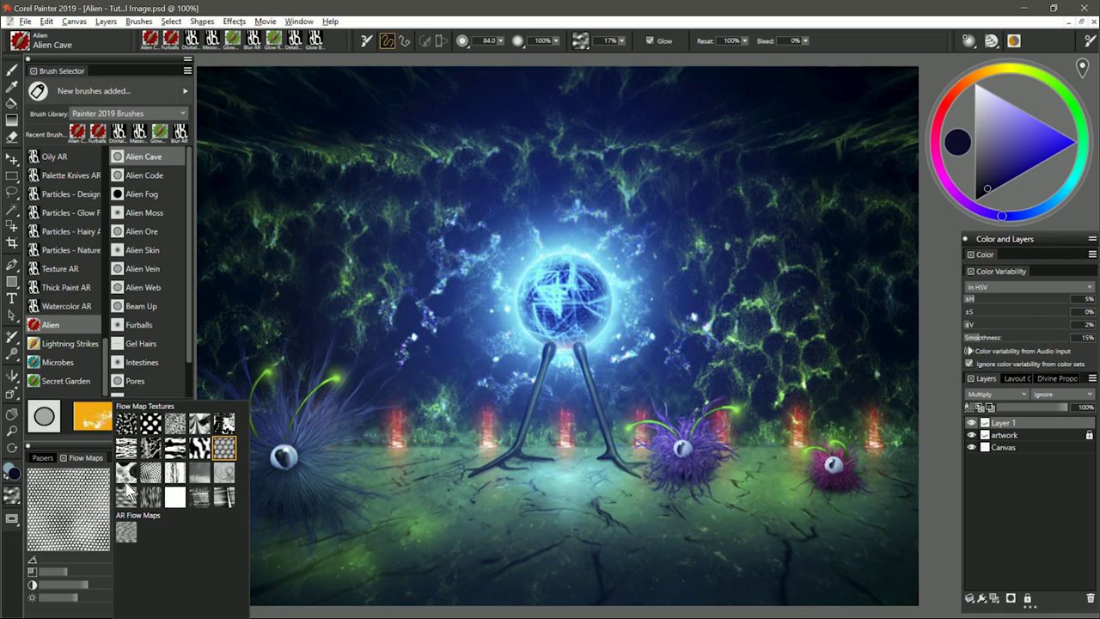
click(127, 423)
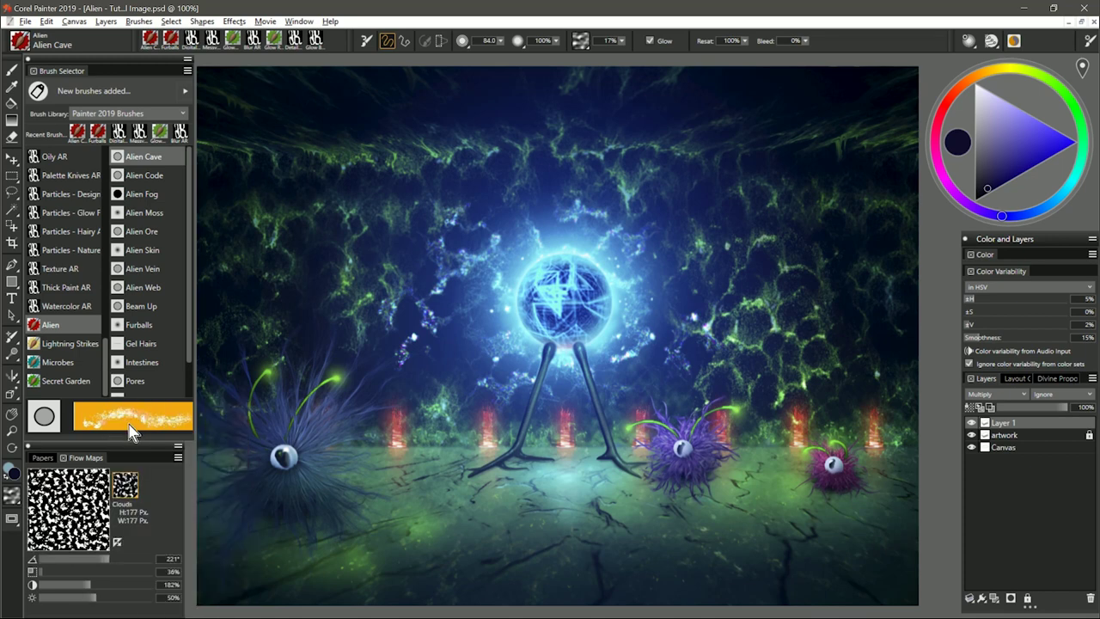
drag(64, 569, 51, 572)
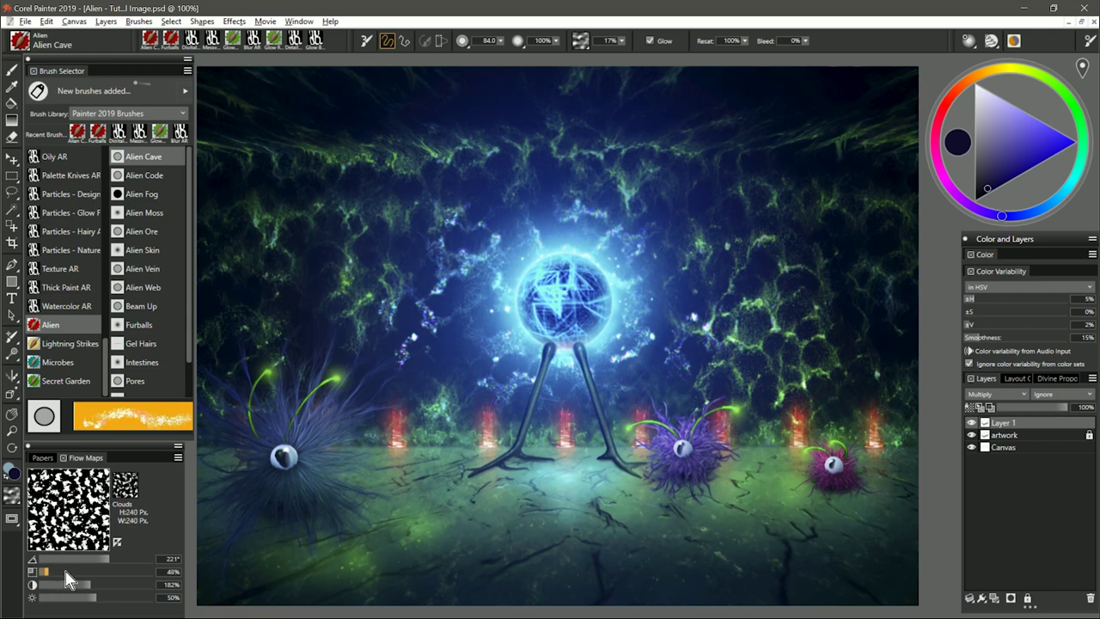
mouse_move(529, 531)
mouse_down()
mouse_move(516, 537)
mouse_move(574, 507)
mouse_up()
drag(423, 516, 438, 537)
mouse_move(550, 574)
mouse_down()
mouse_move(679, 562)
mouse_move(747, 481)
mouse_up()
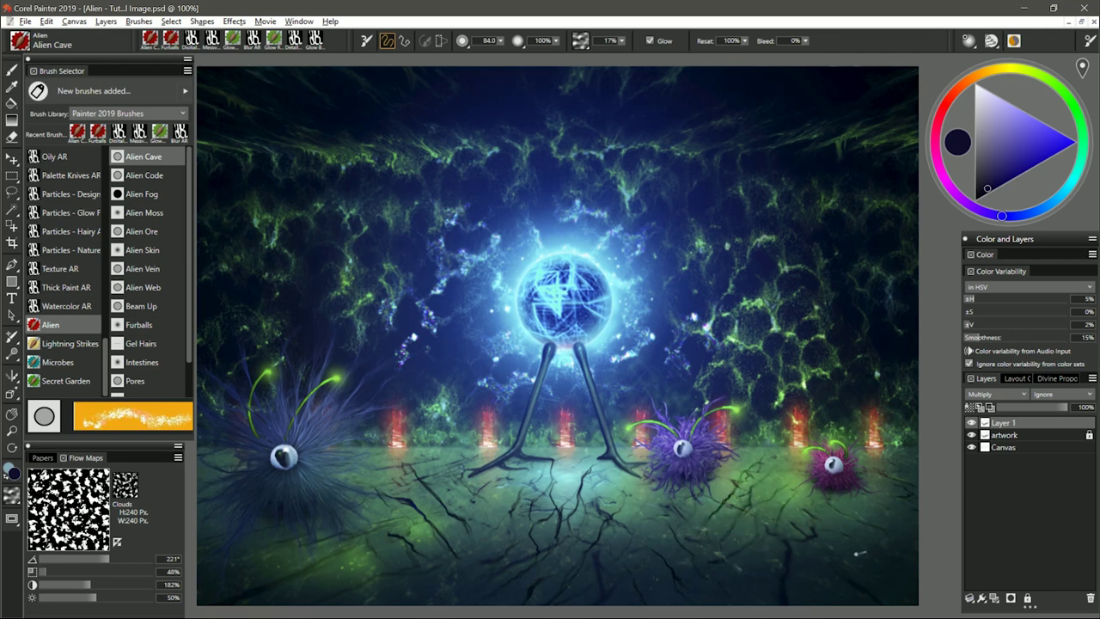
mouse_move(1066, 407)
mouse_down()
mouse_move(1024, 409)
mouse_move(1065, 416)
mouse_up()
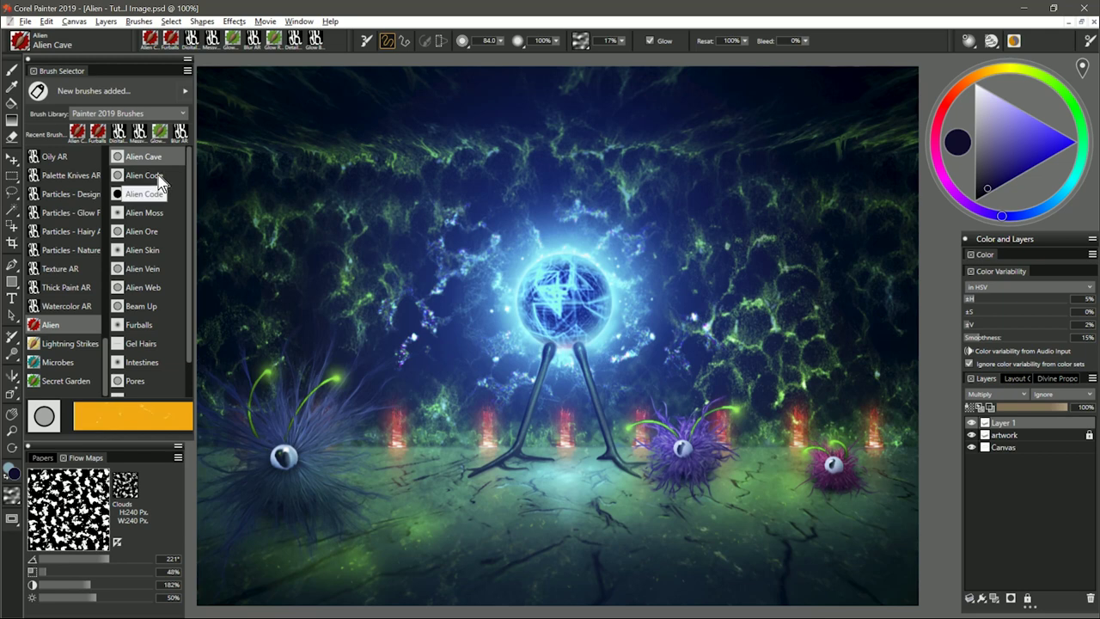
Set Layer 1 to Screen and paint glowing patterns on both cave walls with the Alien Code brush in dark blue
click(158, 178)
click(1019, 215)
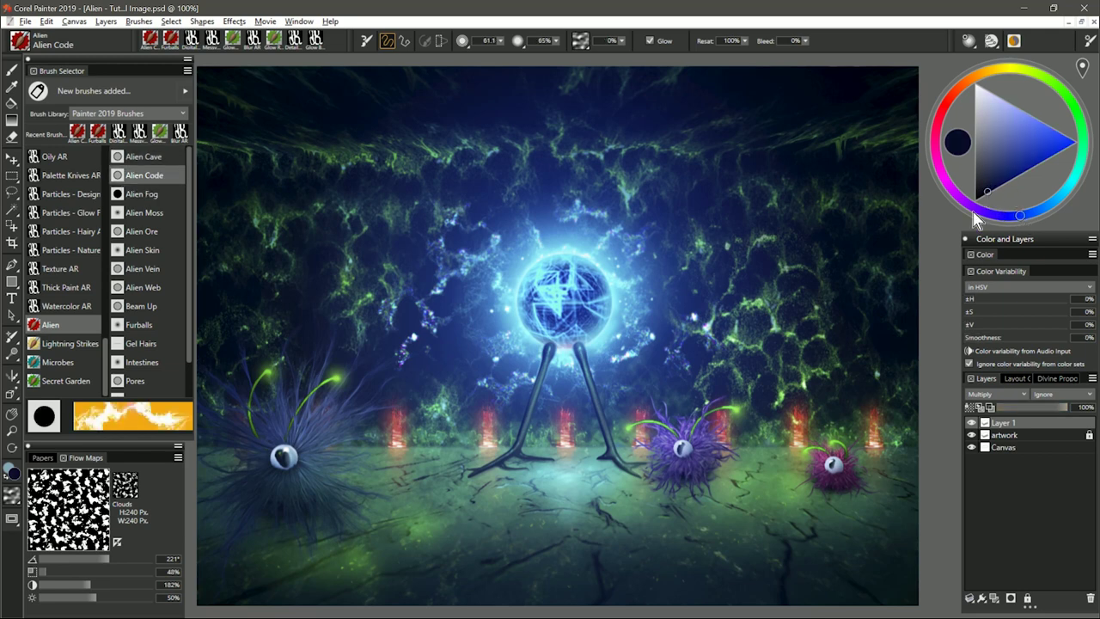
click(994, 397)
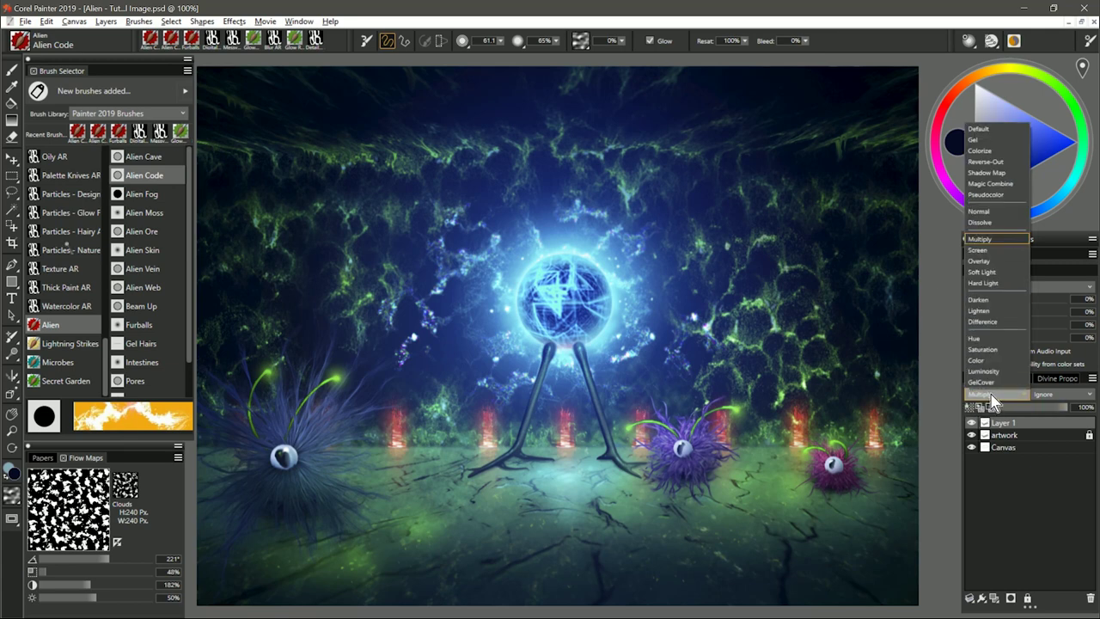
click(980, 250)
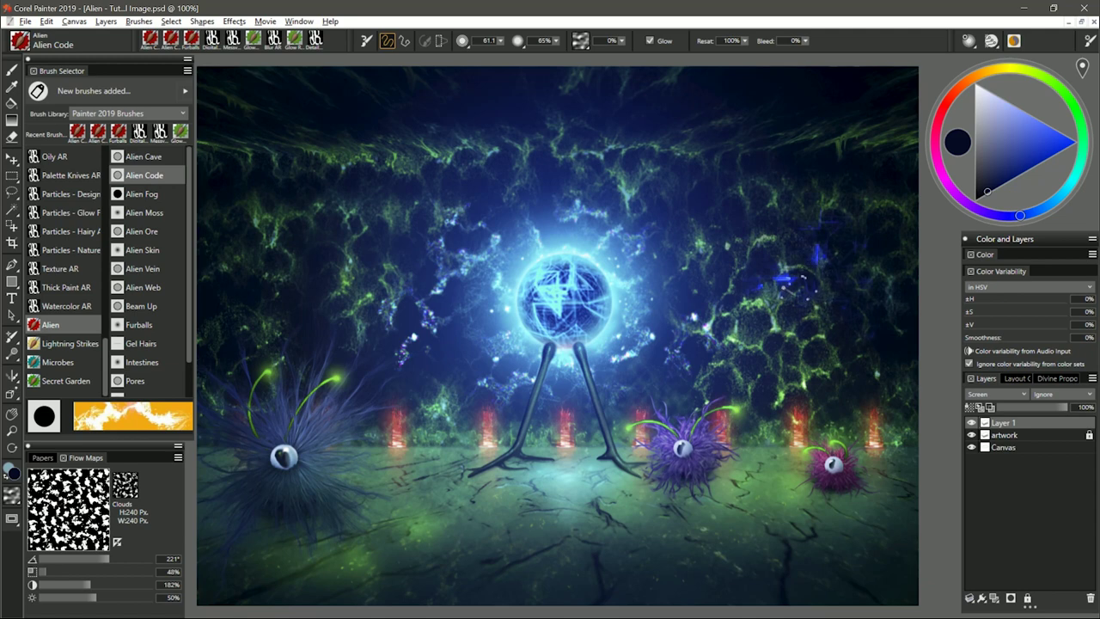
drag(800, 289, 797, 286)
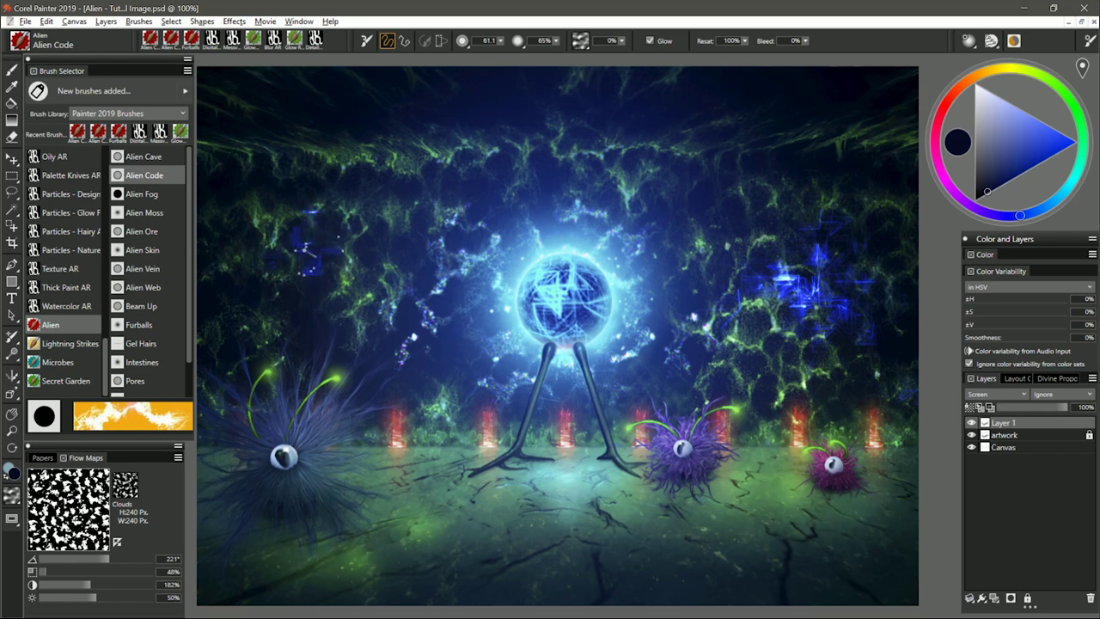
drag(347, 227, 401, 226)
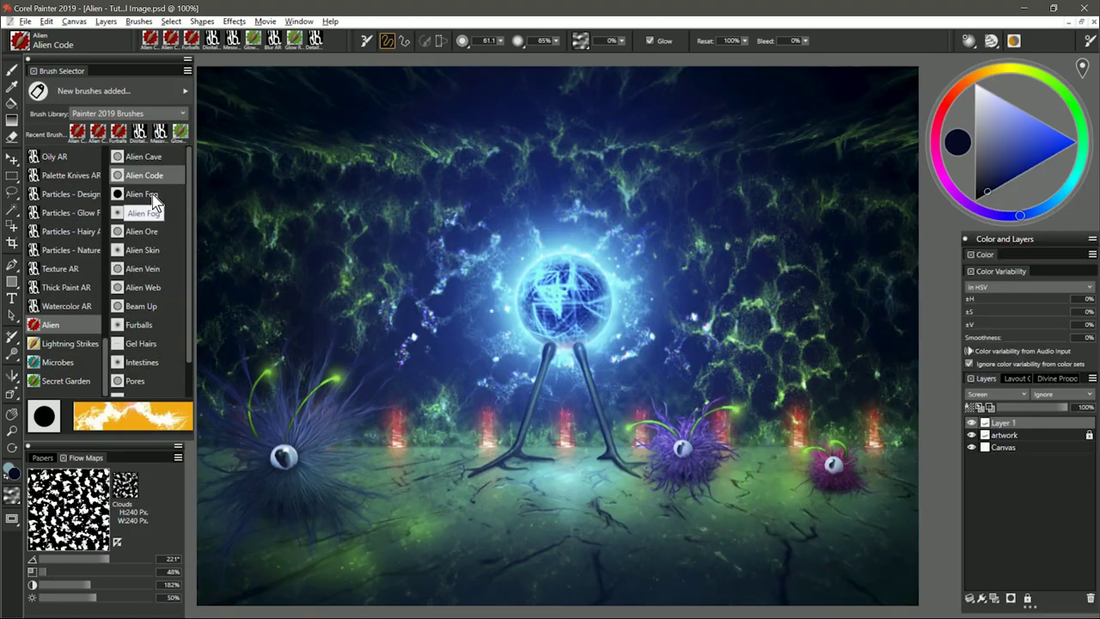
Paint fog from the right cave wall across the floor, using the Alien Fog brush in a dark cyan-blue
click(153, 194)
click(1058, 203)
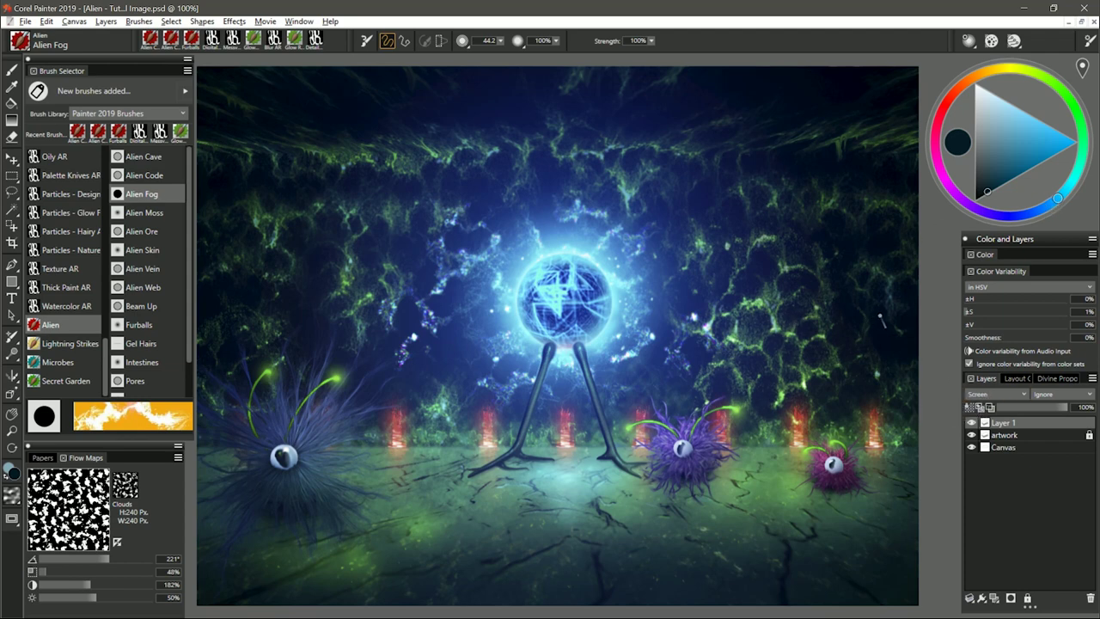
mouse_move(880, 320)
mouse_down()
mouse_move(679, 438)
mouse_move(619, 496)
mouse_up()
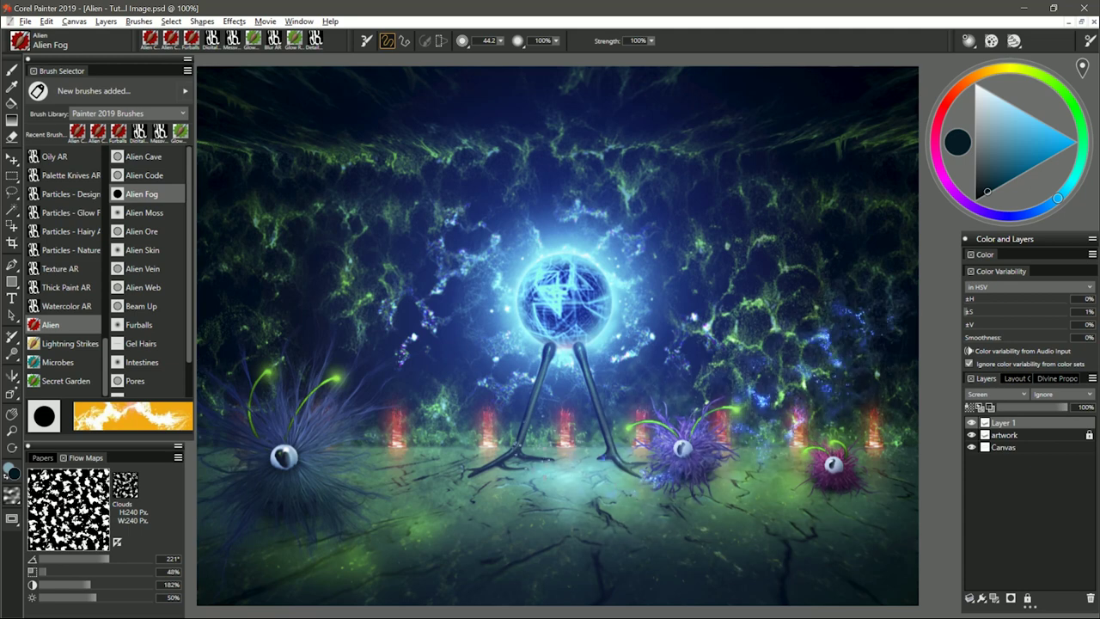
mouse_move(550, 456)
mouse_down()
mouse_move(283, 516)
mouse_move(249, 559)
mouse_move(799, 526)
mouse_move(894, 539)
mouse_move(773, 584)
mouse_up()
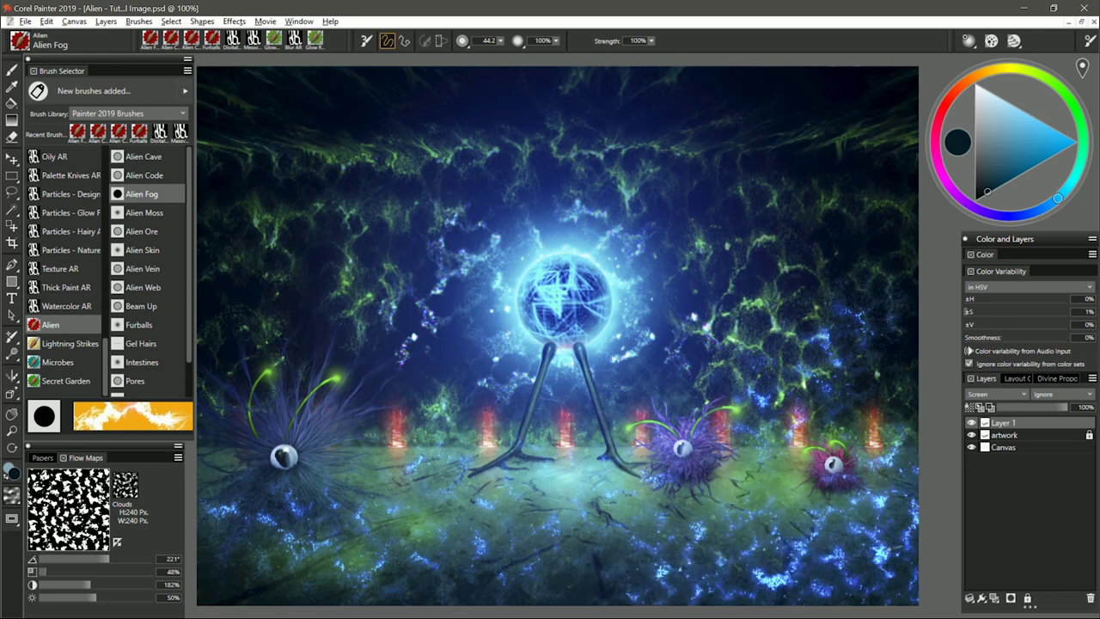
Switch the flow map to Fine Dots and paint an Alien Fog stroke across the right cave wall
click(127, 488)
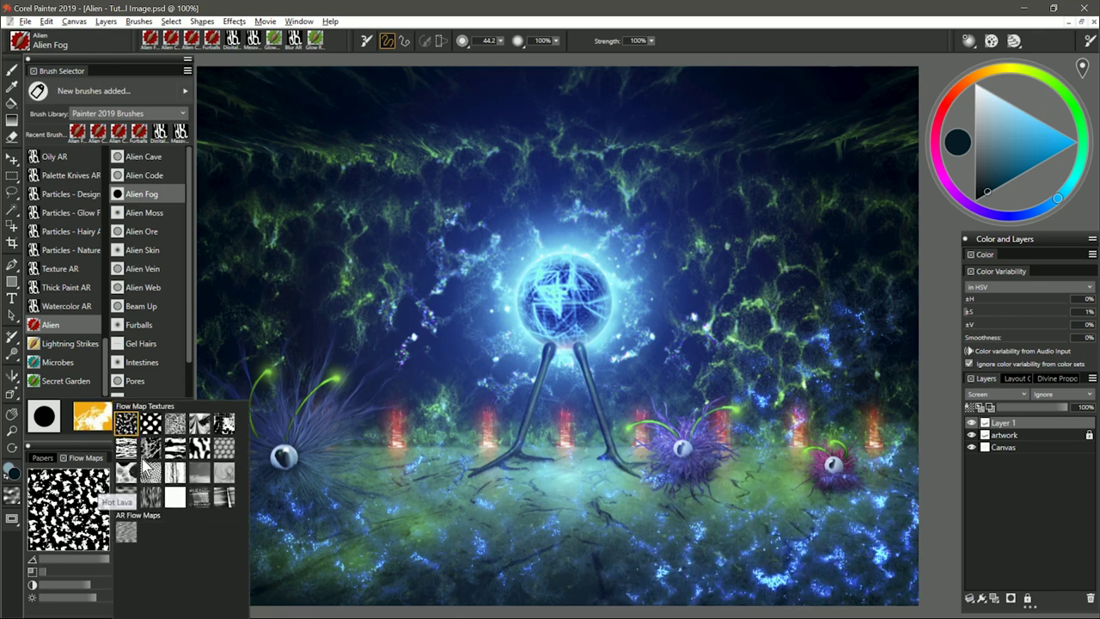
click(152, 424)
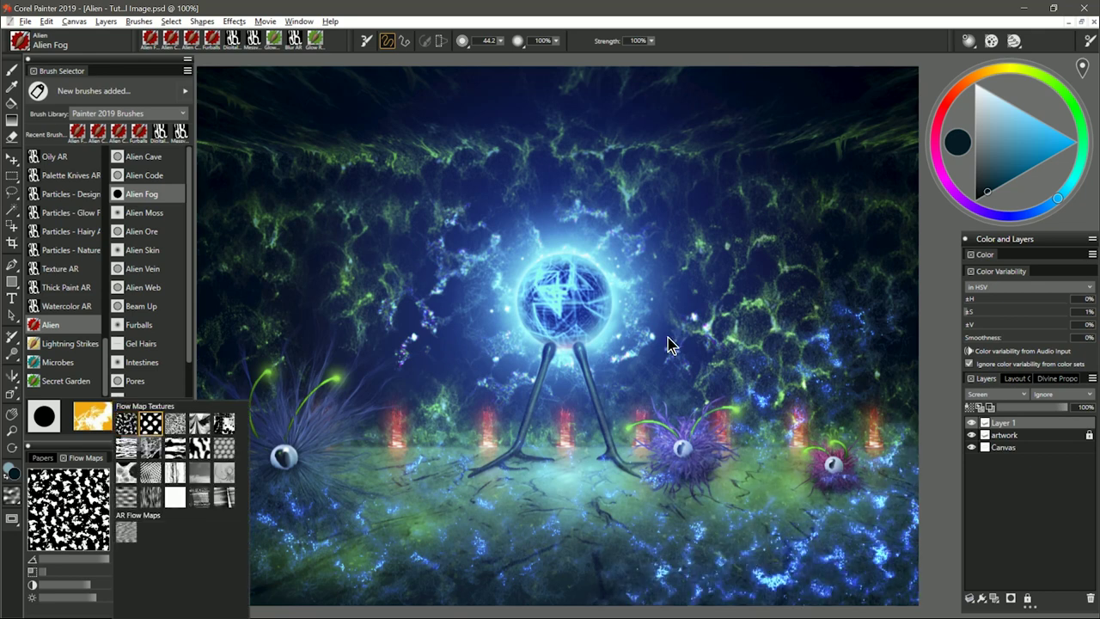
mouse_move(670, 365)
mouse_down()
mouse_move(844, 230)
mouse_move(871, 241)
mouse_move(859, 176)
mouse_up()
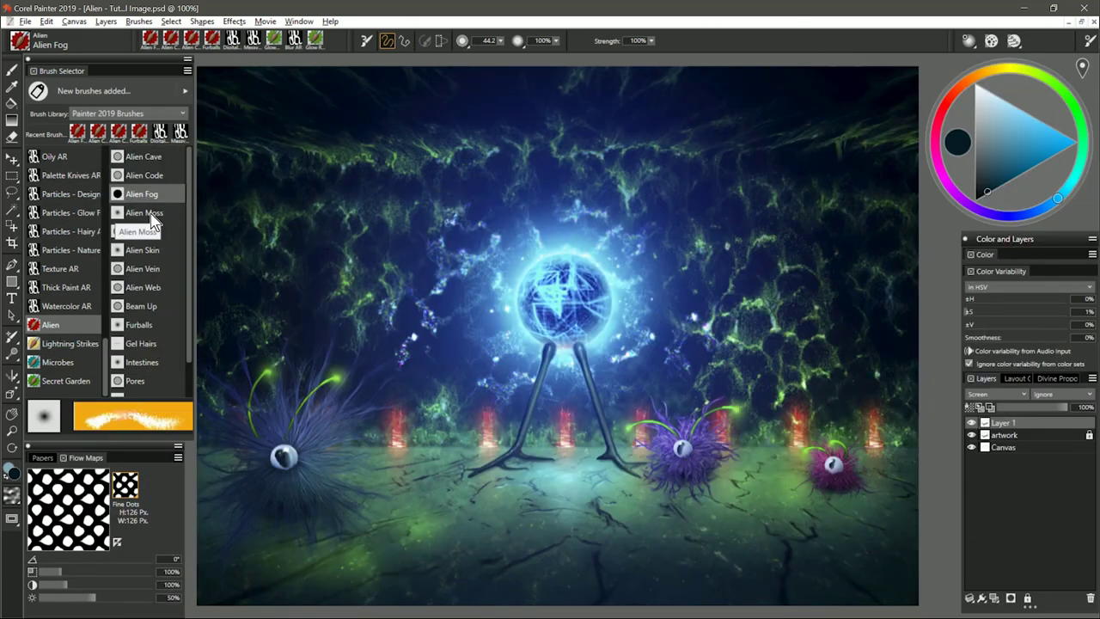
Paint moss on both cave walls using the Alien Moss brush in dark green with the Marbled flow map
click(151, 215)
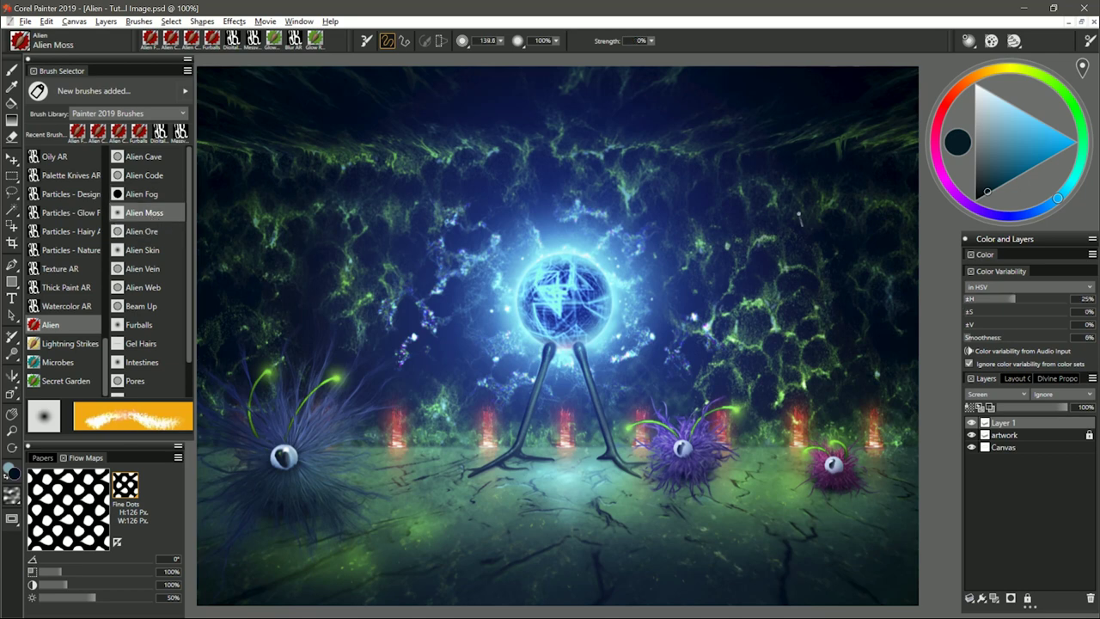
click(1054, 84)
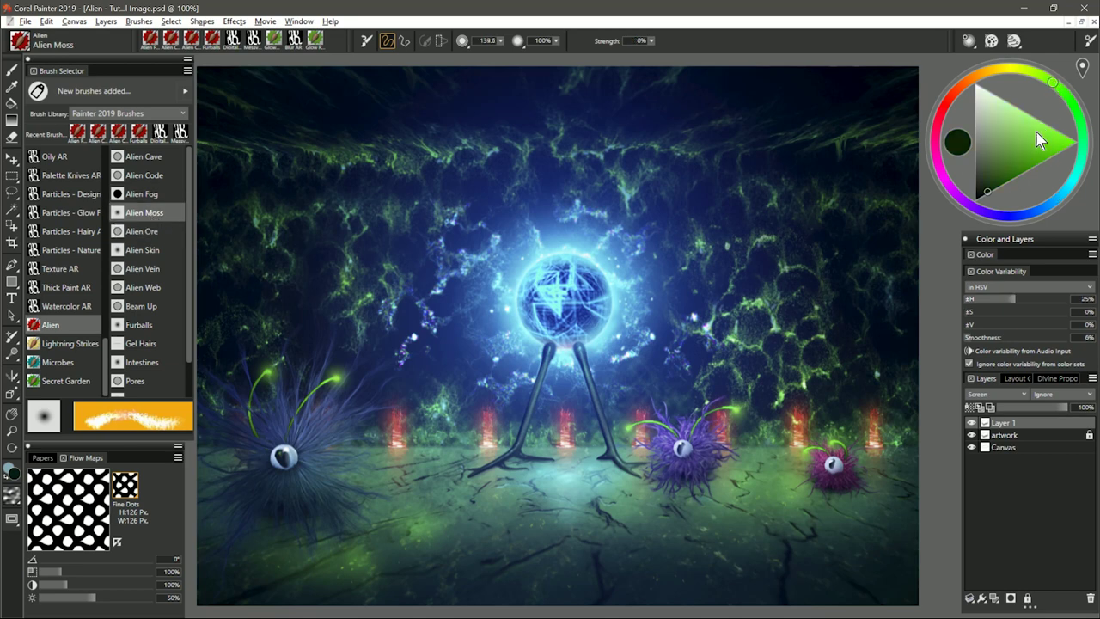
click(992, 191)
click(126, 487)
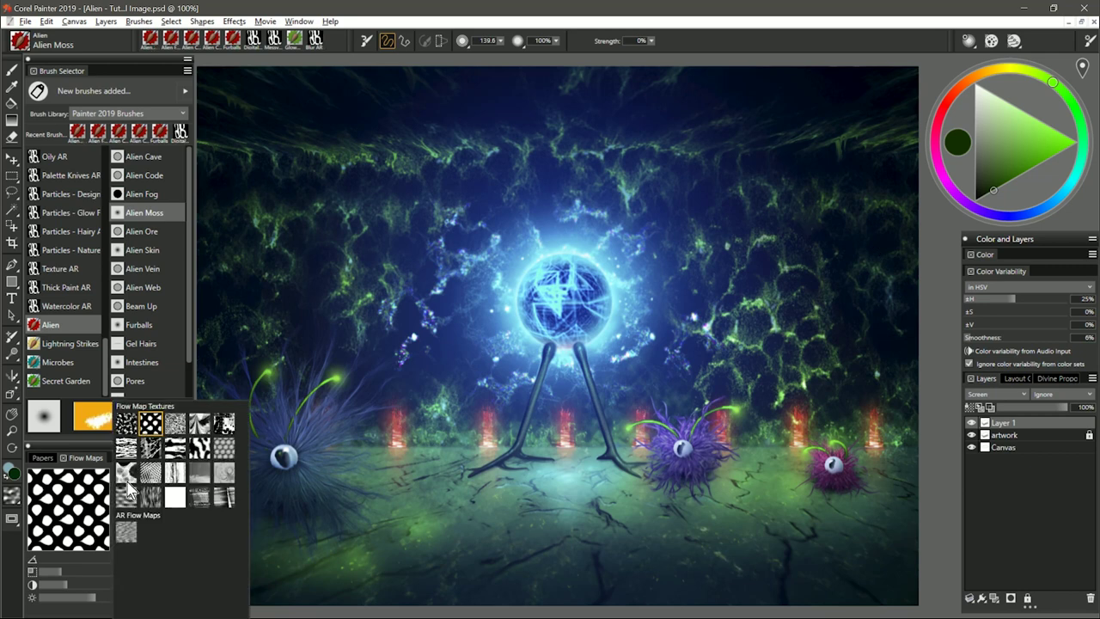
click(202, 446)
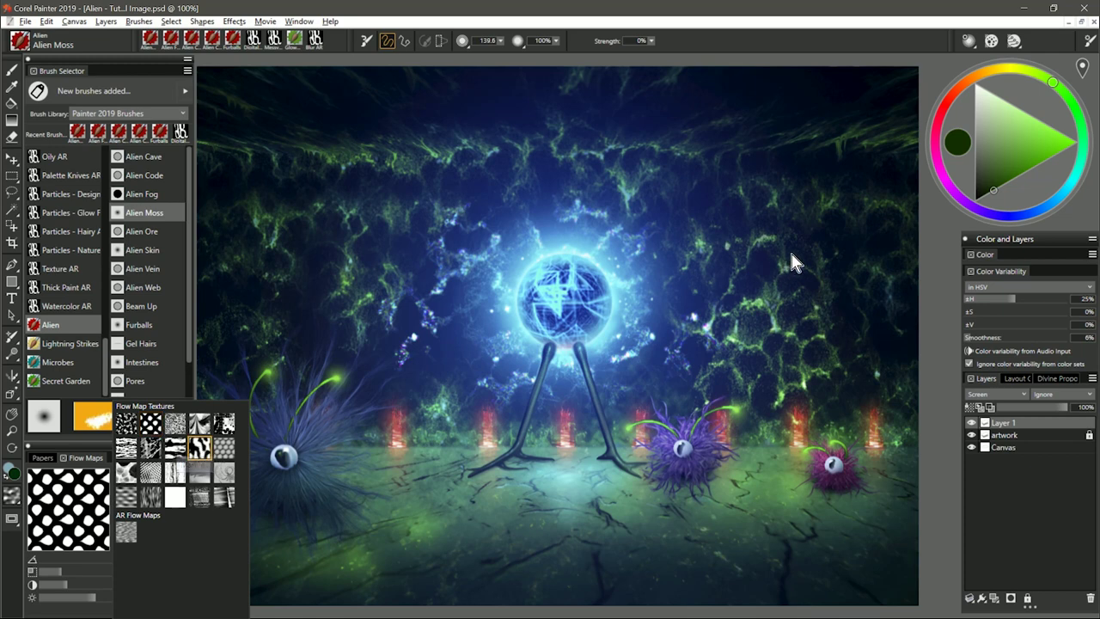
mouse_move(840, 215)
mouse_down()
mouse_move(827, 346)
mouse_move(759, 347)
mouse_up()
mouse_move(756, 249)
mouse_down()
mouse_move(718, 267)
mouse_move(774, 193)
mouse_move(863, 331)
mouse_move(851, 366)
mouse_up()
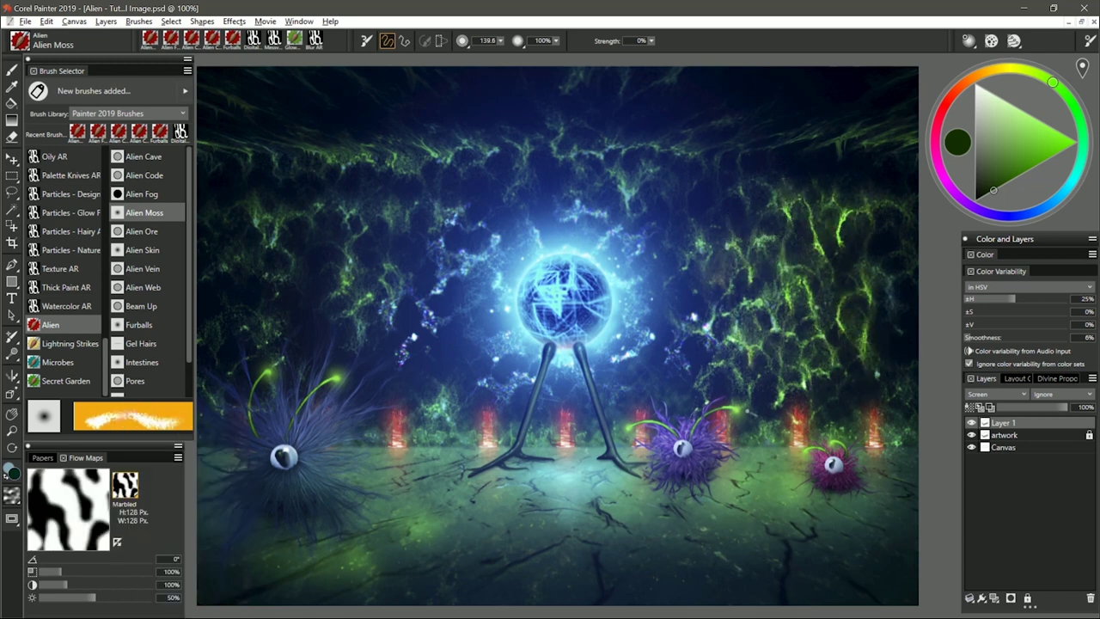
mouse_move(262, 232)
mouse_down()
mouse_move(292, 292)
mouse_move(335, 223)
mouse_move(344, 301)
mouse_move(404, 236)
mouse_move(378, 348)
mouse_up()
Try Alien Moss strokes on the right cave wall in a brighter yellow-green and undo them
click(1031, 162)
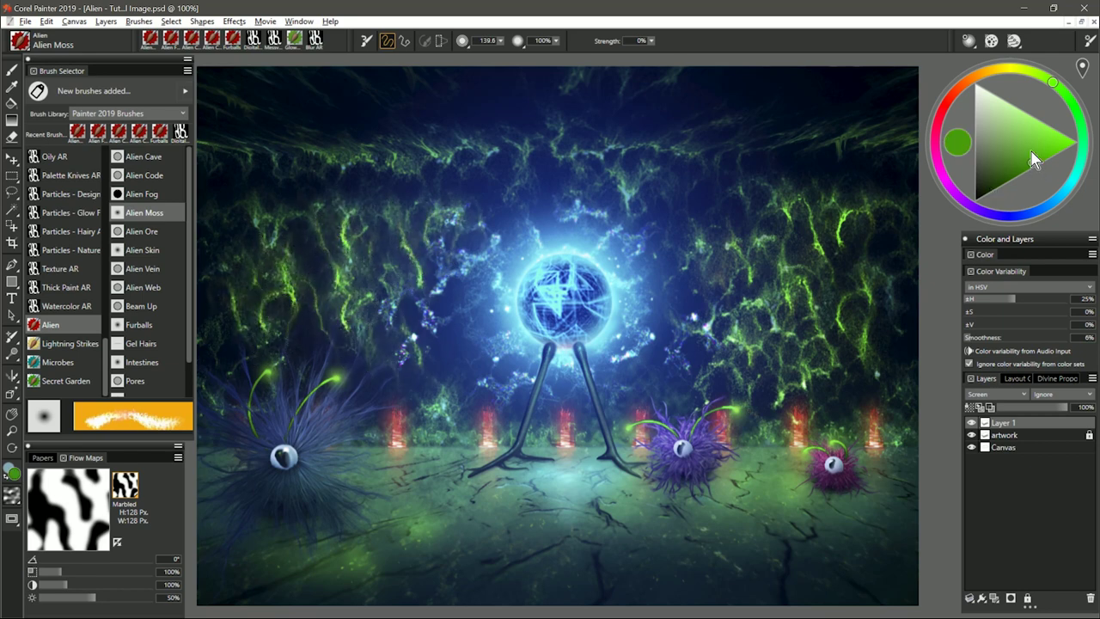
click(1037, 80)
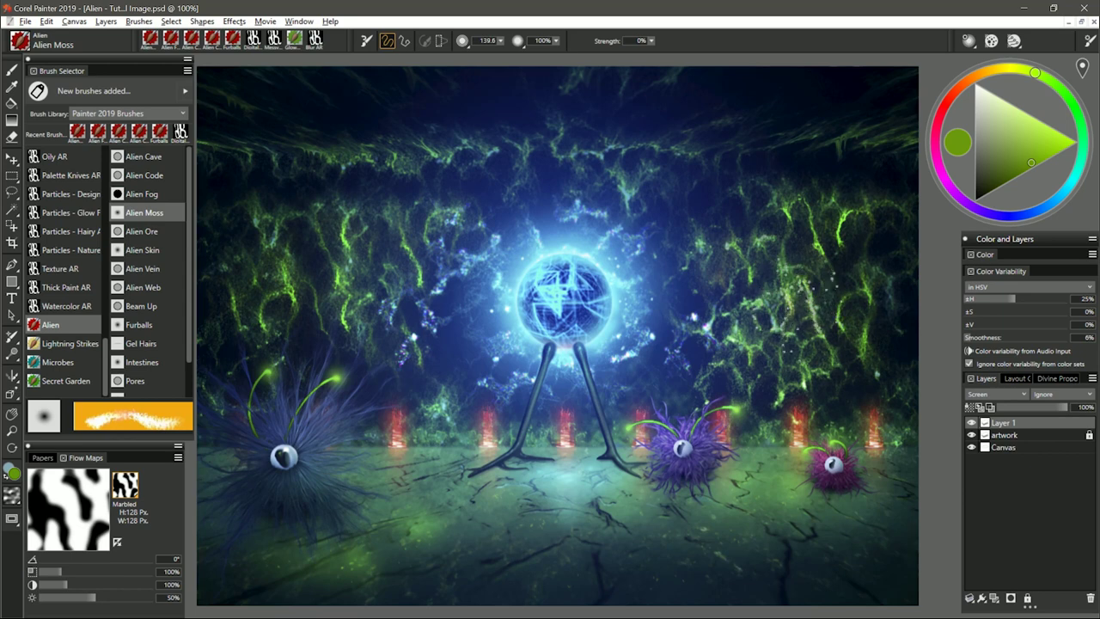
mouse_move(838, 249)
mouse_down()
mouse_move(859, 279)
mouse_move(831, 305)
mouse_move(821, 337)
mouse_up()
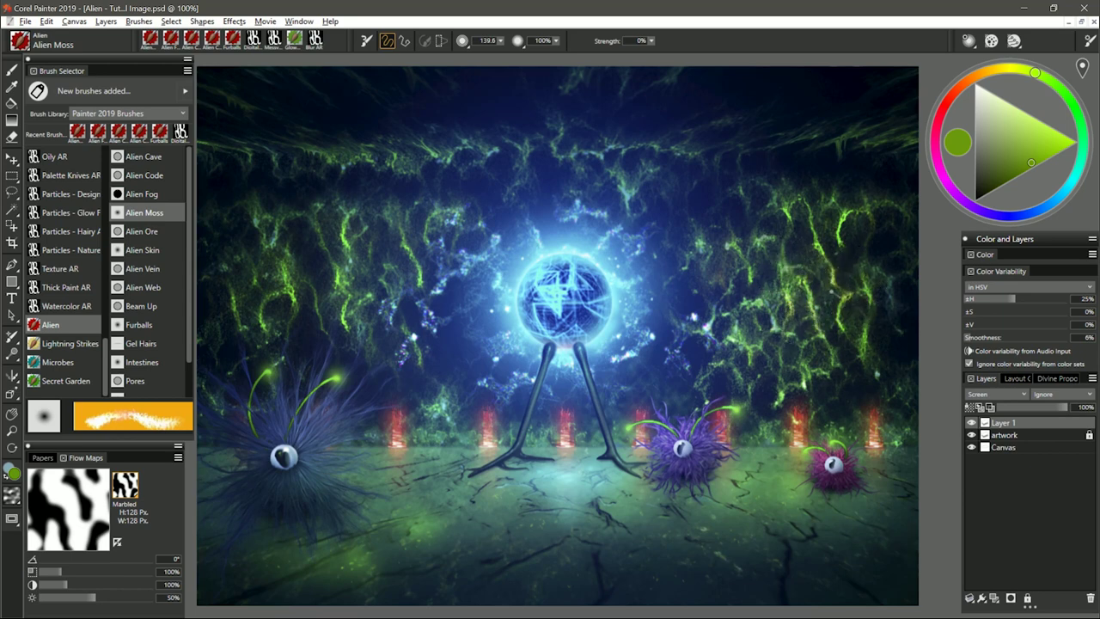
mouse_move(812, 286)
mouse_down()
mouse_move(801, 301)
mouse_move(817, 320)
mouse_move(808, 305)
mouse_up()
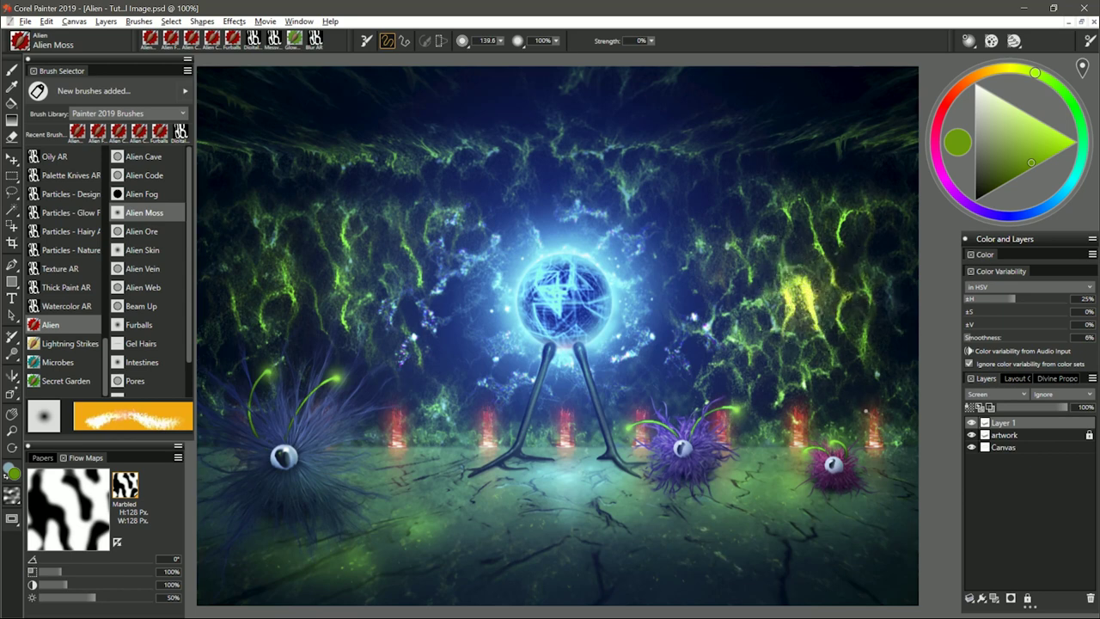
key(ctrl+z)
key(ctrl+z)
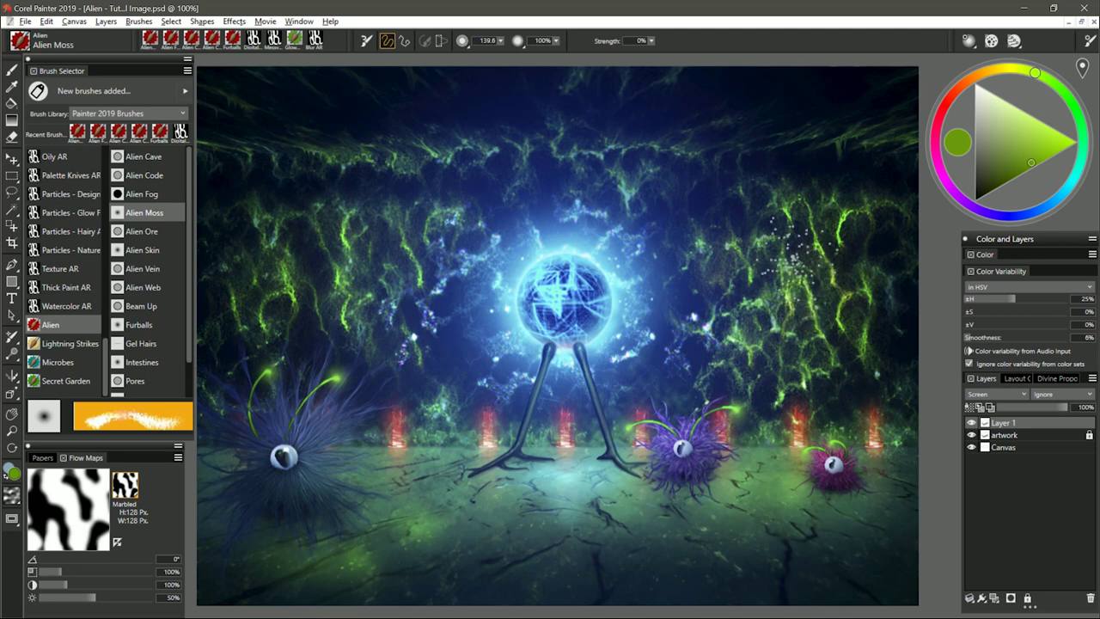
Darken the colour to a deep olive green and paint an Alien Moss stroke on the right cave wall
click(997, 191)
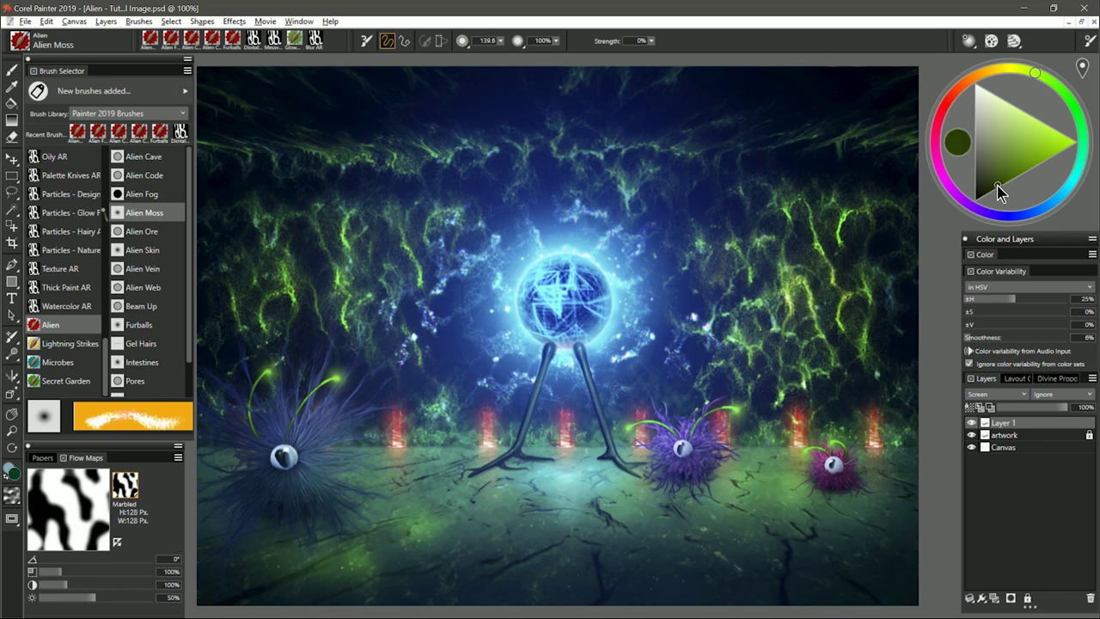
mouse_move(795, 318)
mouse_down()
mouse_move(811, 275)
mouse_move(791, 344)
mouse_move(827, 274)
mouse_up()
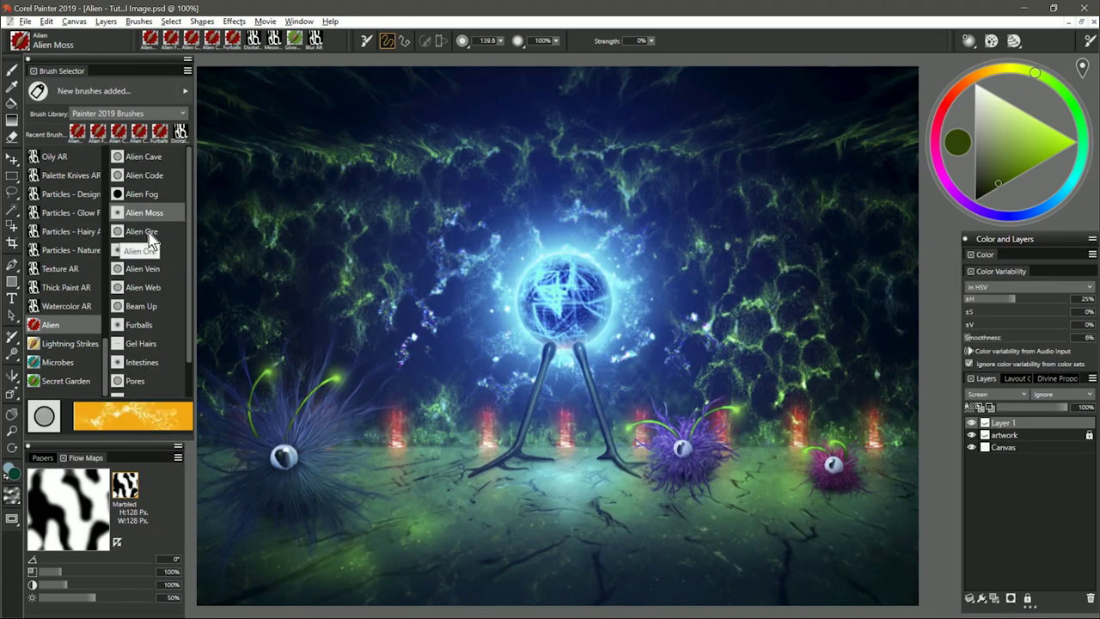
Paint ore veins down the right cave wall with the Alien Ore brush in dark olive green
click(150, 235)
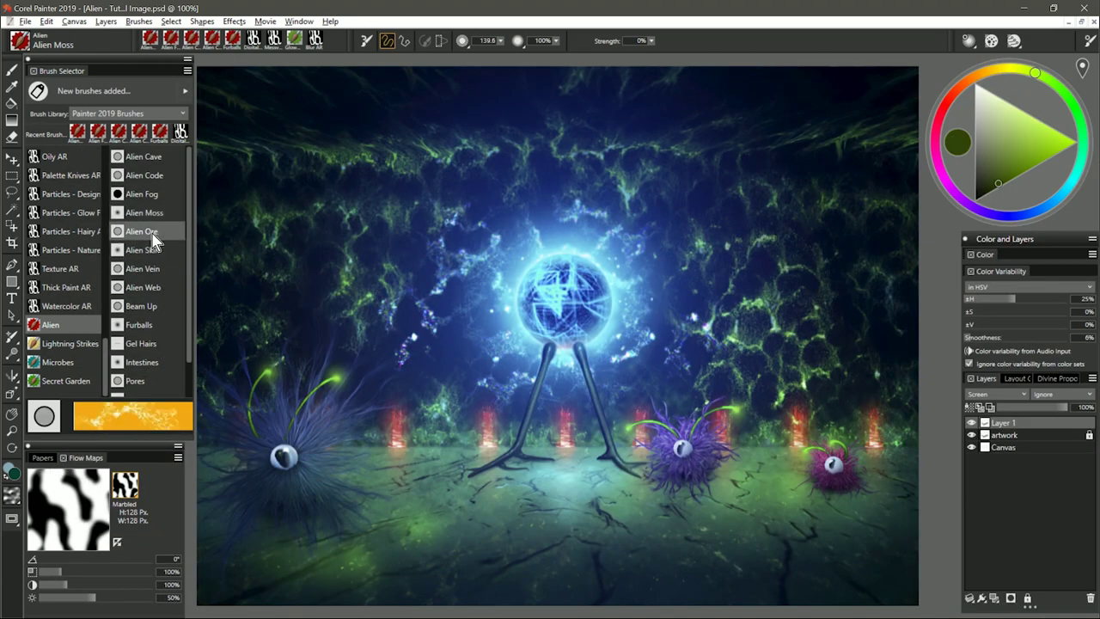
click(997, 188)
mouse_move(847, 249)
mouse_down()
mouse_move(819, 269)
mouse_move(849, 291)
mouse_move(872, 275)
mouse_move(838, 232)
mouse_move(788, 282)
mouse_move(841, 354)
mouse_move(870, 375)
mouse_up()
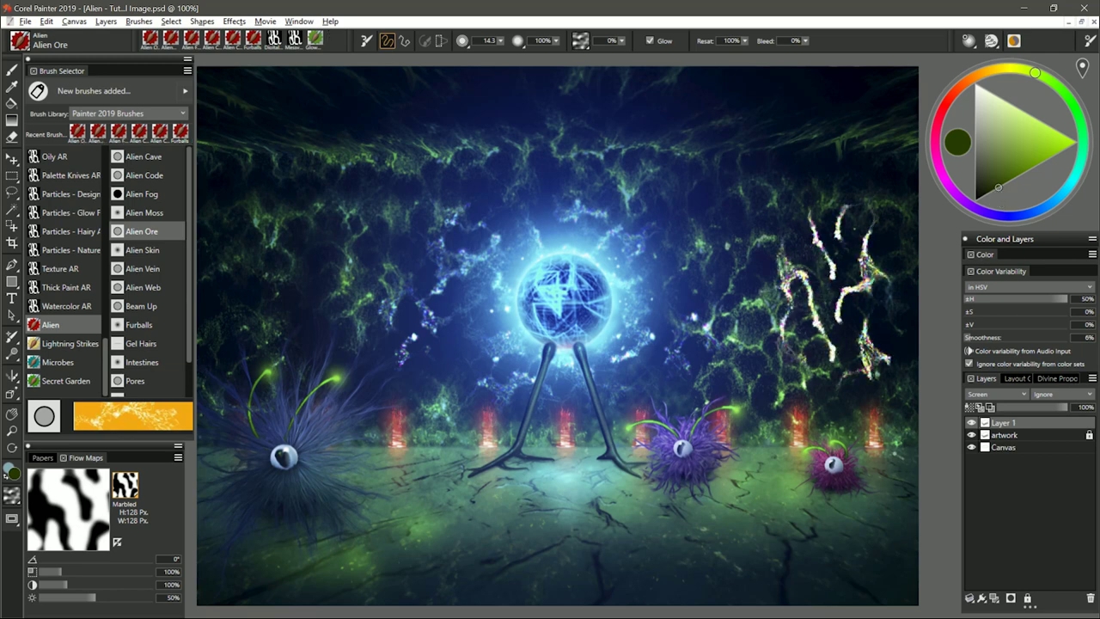
Change the colour to dark blue and paint more Alien Ore veins across the upper part of the right cave wall
click(1051, 204)
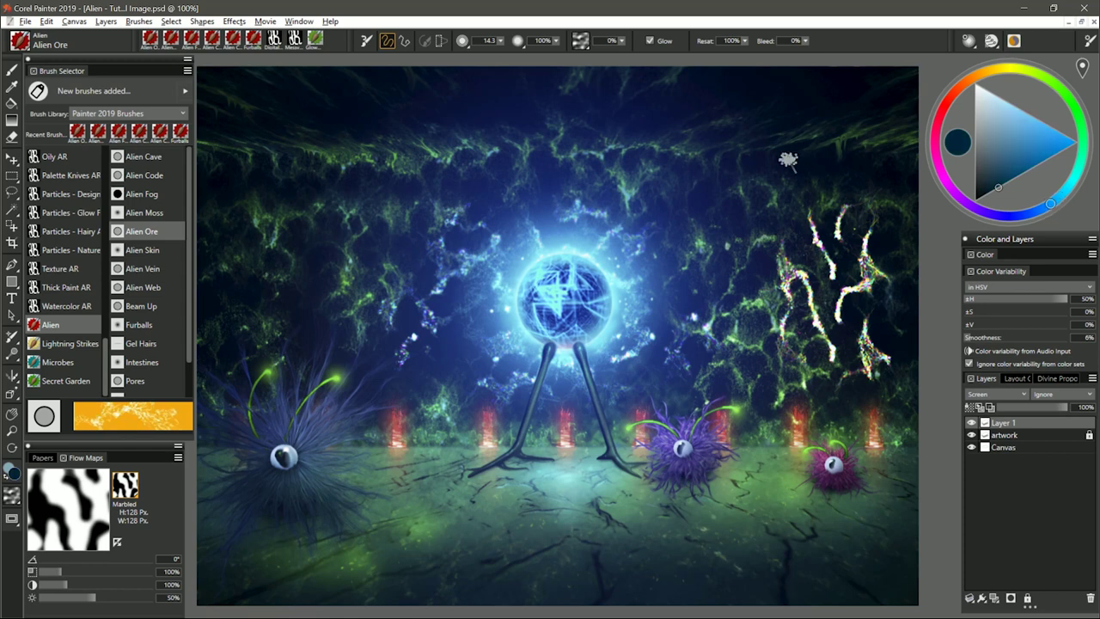
mouse_move(788, 160)
mouse_down()
mouse_move(807, 214)
mouse_move(831, 192)
mouse_up()
drag(847, 127, 840, 154)
drag(782, 200, 756, 235)
mouse_move(869, 118)
mouse_down()
mouse_move(864, 178)
mouse_move(899, 245)
mouse_up()
drag(894, 132, 904, 162)
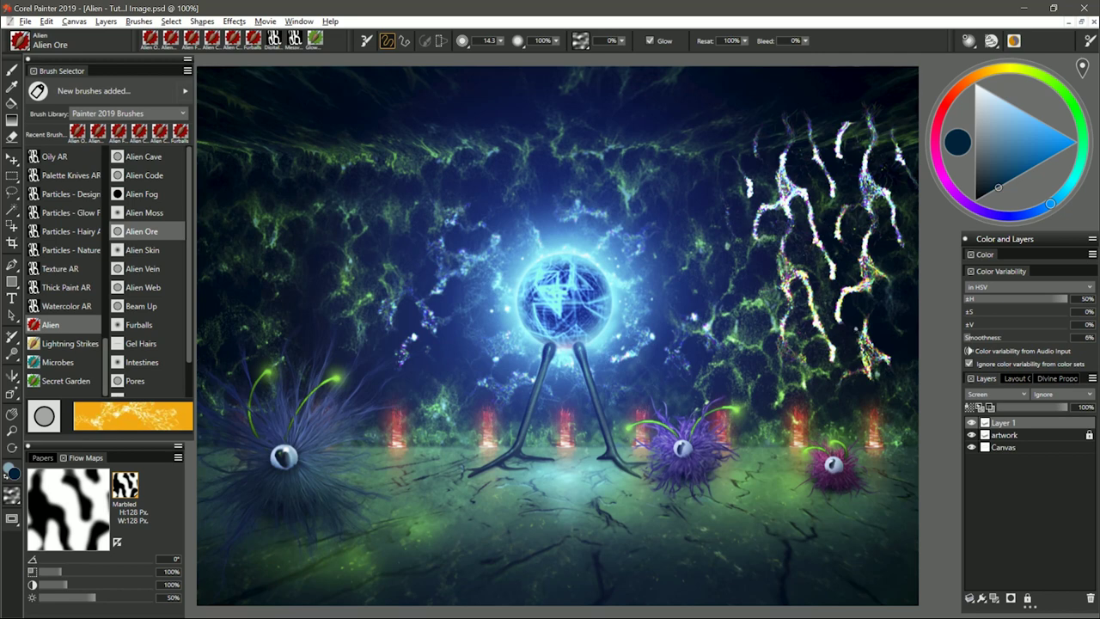
Undo all the Alien Ore strokes on the right cave wall
key(ctrl+z)
key(ctrl+z)
key(ctrl+z)
key(ctrl+z)
key(ctrl+z)
key(ctrl+z)
key(ctrl+z)
key(ctrl+z)
key(ctrl+z)
key(ctrl+z)
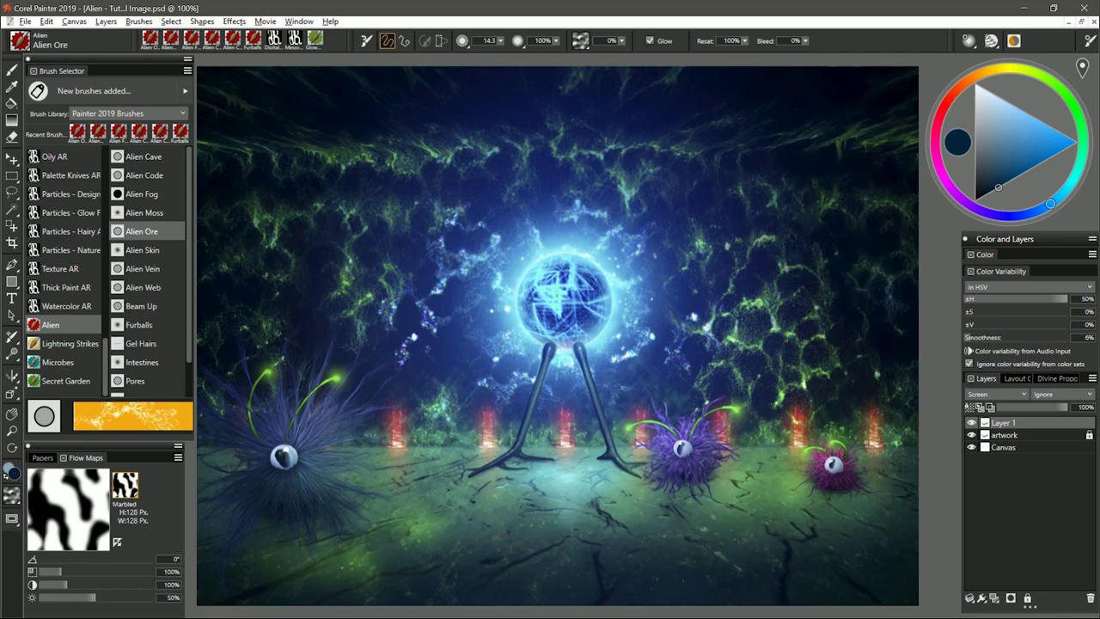
Switch the flow map to Clouds and paint an Alien Ore patch on the right cave wall
click(127, 489)
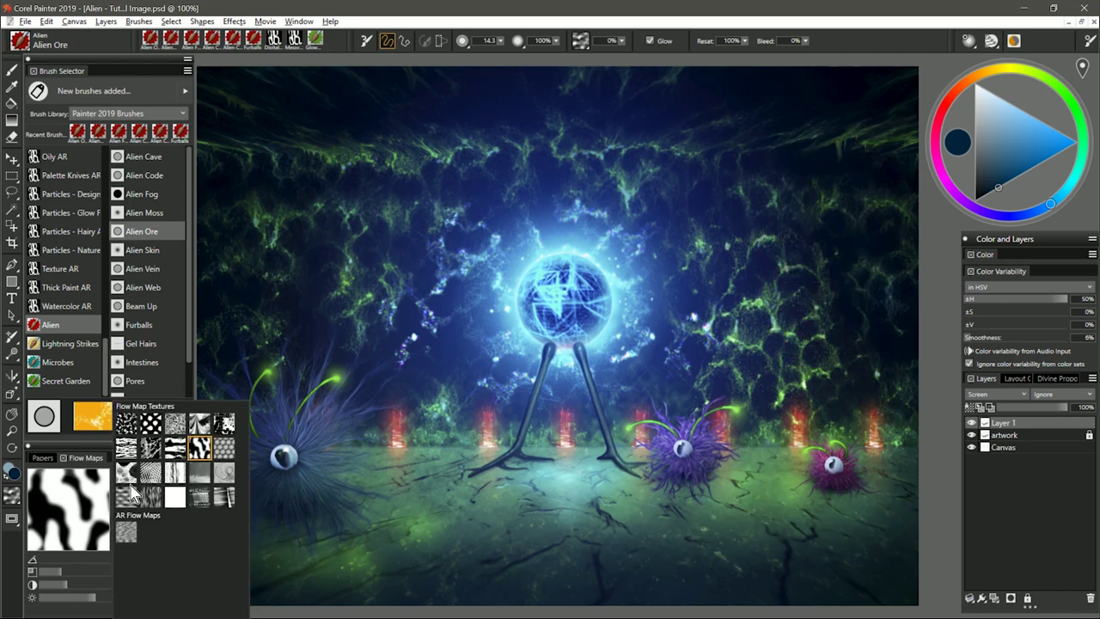
click(128, 424)
mouse_move(796, 215)
mouse_down()
mouse_move(804, 262)
mouse_move(812, 210)
mouse_move(783, 305)
mouse_move(832, 283)
mouse_move(744, 266)
mouse_up()
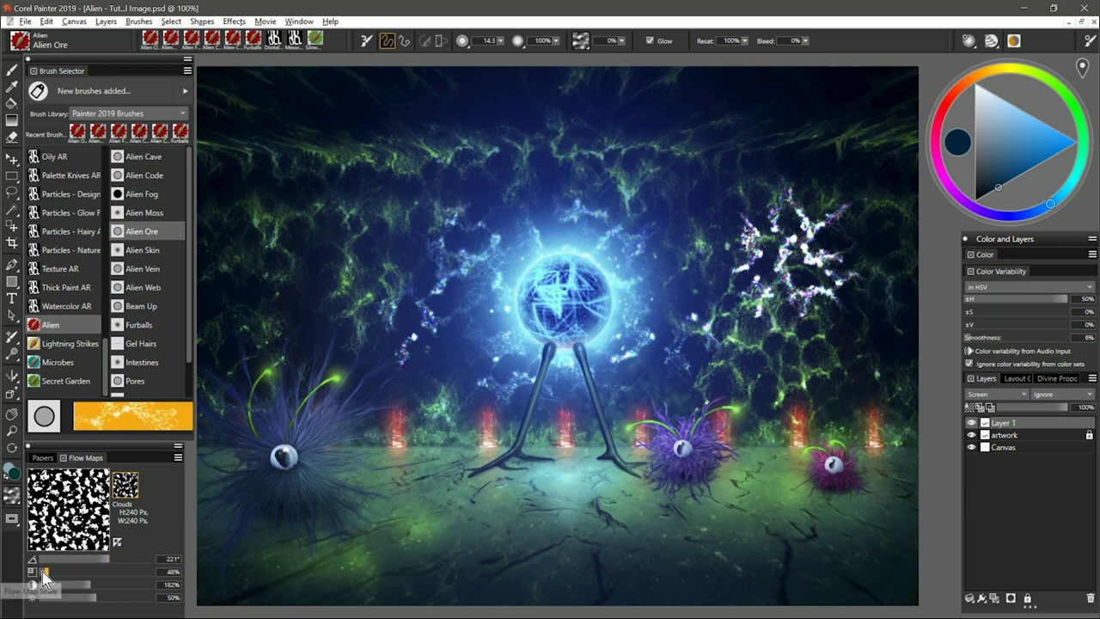
Paint Alien Ore on the right cave wall with the flow map scaled to 25%, and on the left wall at 313%
drag(48, 572, 38, 572)
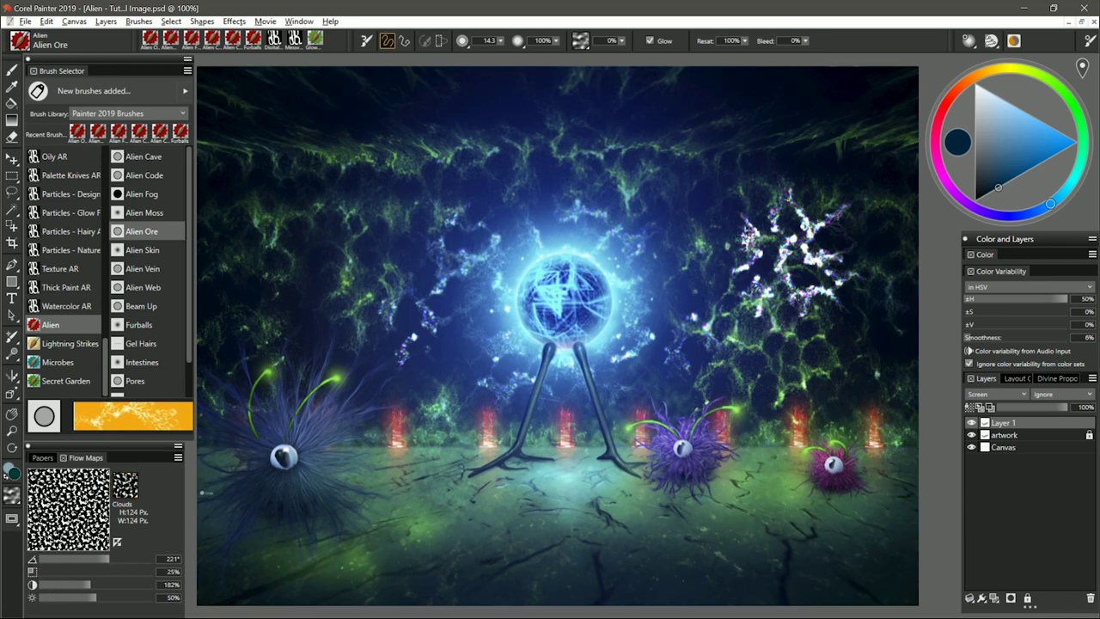
mouse_move(871, 248)
mouse_down()
mouse_move(875, 280)
mouse_move(894, 290)
mouse_move(852, 273)
mouse_move(843, 311)
mouse_move(893, 336)
mouse_up()
drag(86, 571, 126, 571)
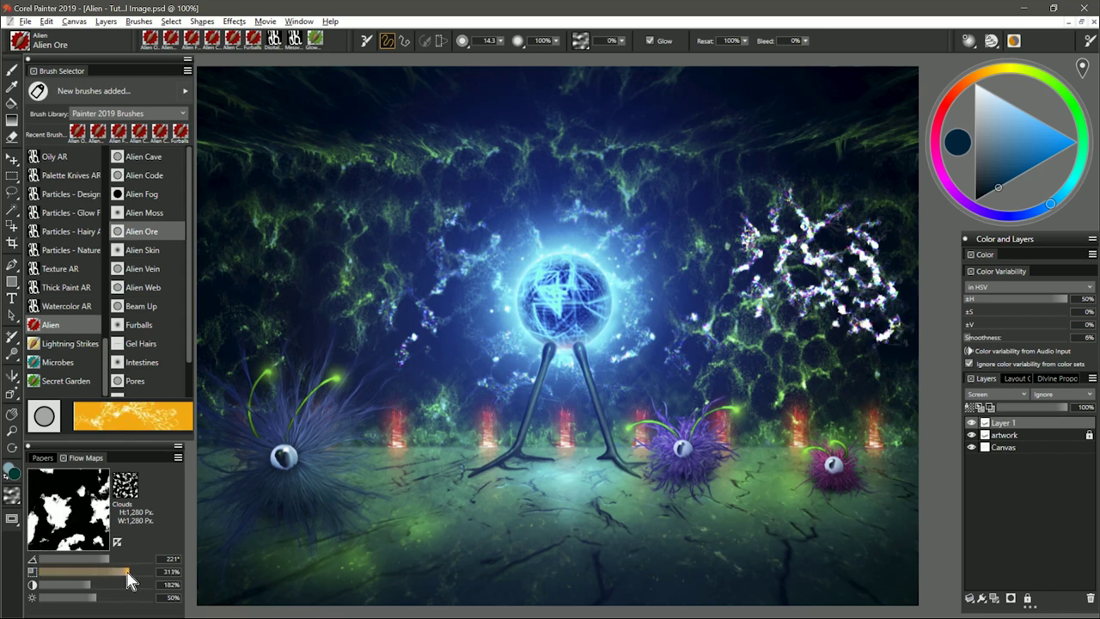
mouse_move(342, 225)
mouse_down()
mouse_move(337, 302)
mouse_move(378, 222)
mouse_move(283, 275)
mouse_move(367, 314)
mouse_move(310, 225)
mouse_move(378, 301)
mouse_move(419, 196)
mouse_move(319, 198)
mouse_move(257, 222)
mouse_move(262, 303)
mouse_move(391, 354)
mouse_up()
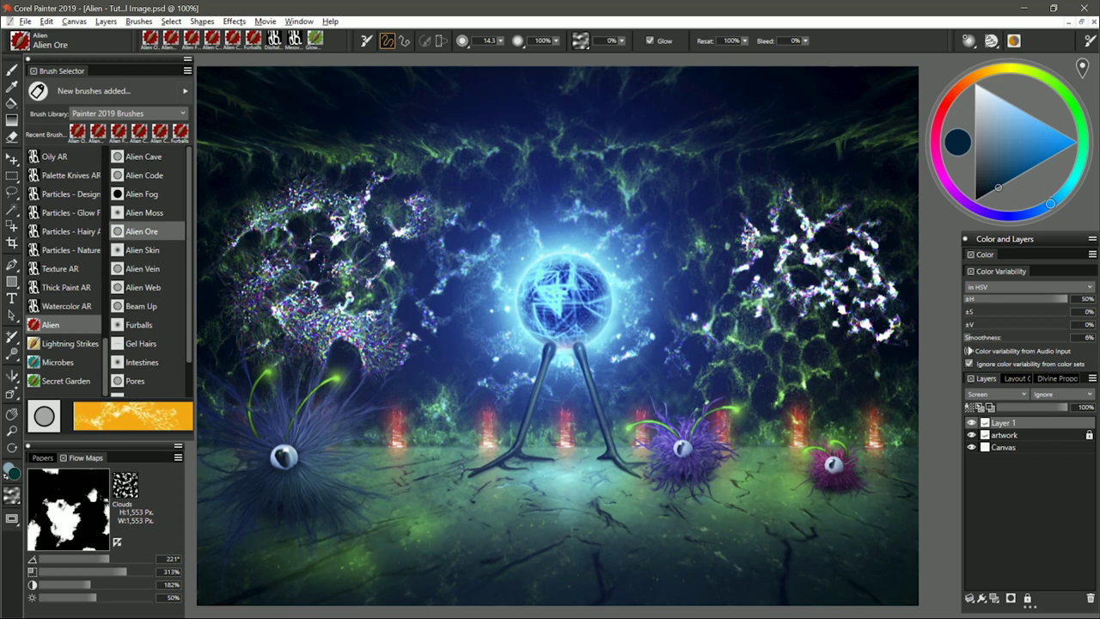
Set Layer 1 to Normal and paint a medium blue patch on the right cave wall with the Alien Skin brush
click(995, 394)
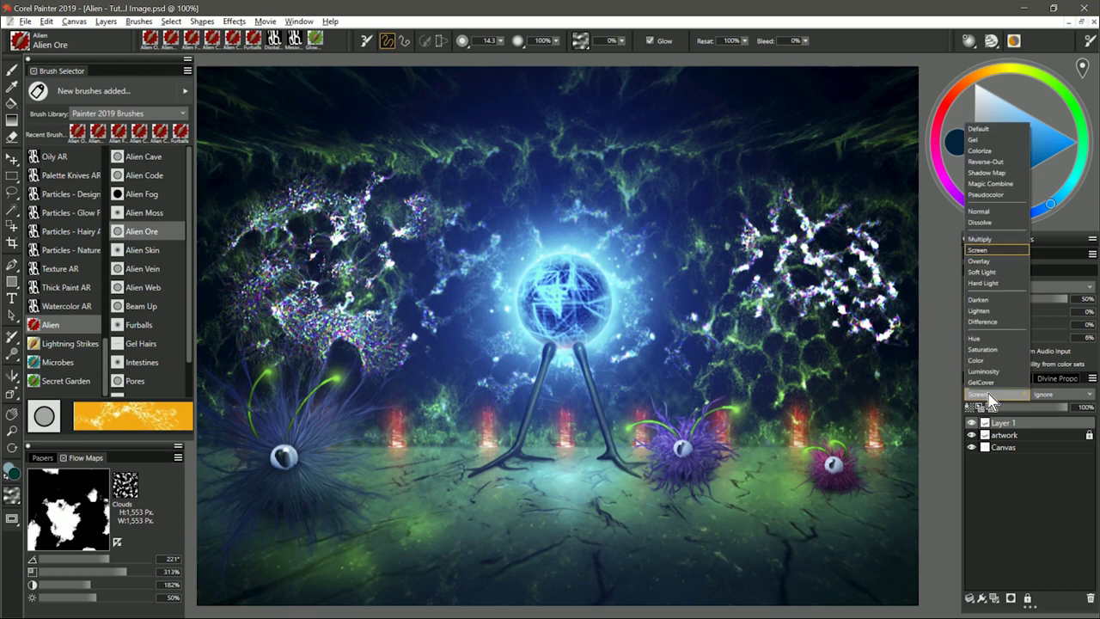
click(988, 211)
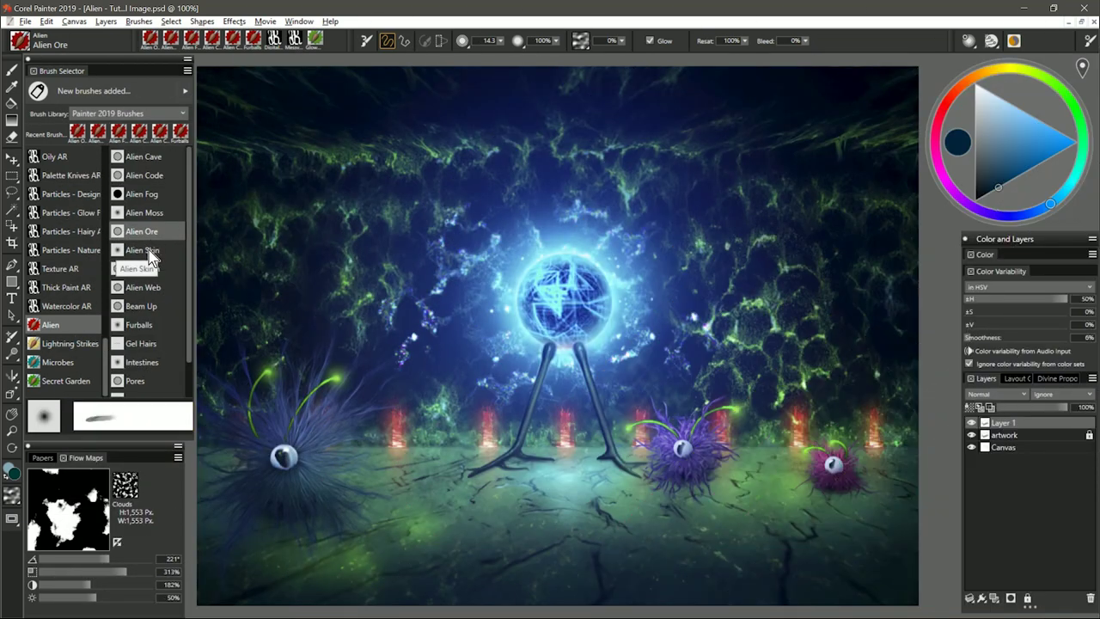
click(148, 250)
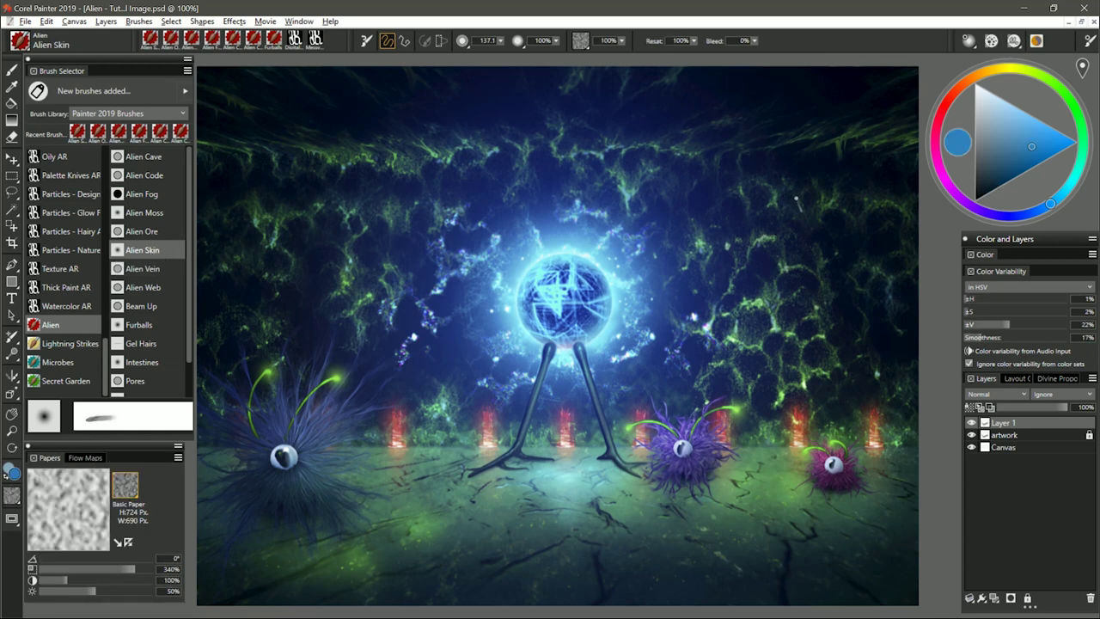
mouse_move(797, 198)
mouse_down()
mouse_move(735, 206)
mouse_move(805, 219)
mouse_move(759, 237)
mouse_move(750, 270)
mouse_move(793, 275)
mouse_move(698, 305)
mouse_move(810, 305)
mouse_move(737, 327)
mouse_move(754, 354)
mouse_up()
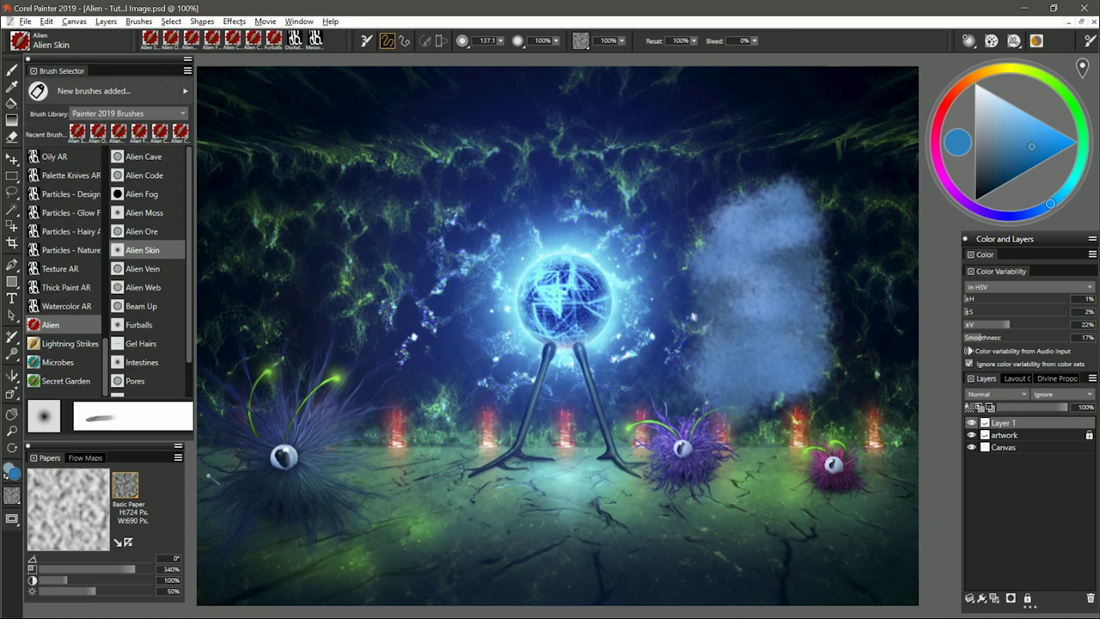
Choose the Simulated Woodgrain paper at 152% scale and 138% contrast, and paint lighter blue Alien Skin texture over the blue patch
click(125, 485)
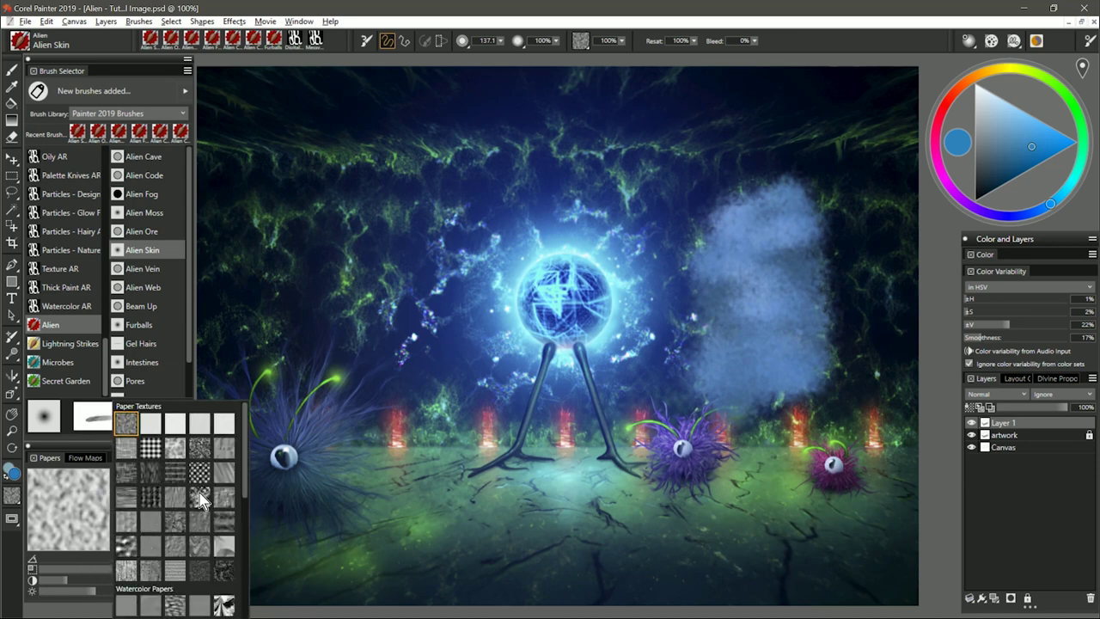
click(200, 502)
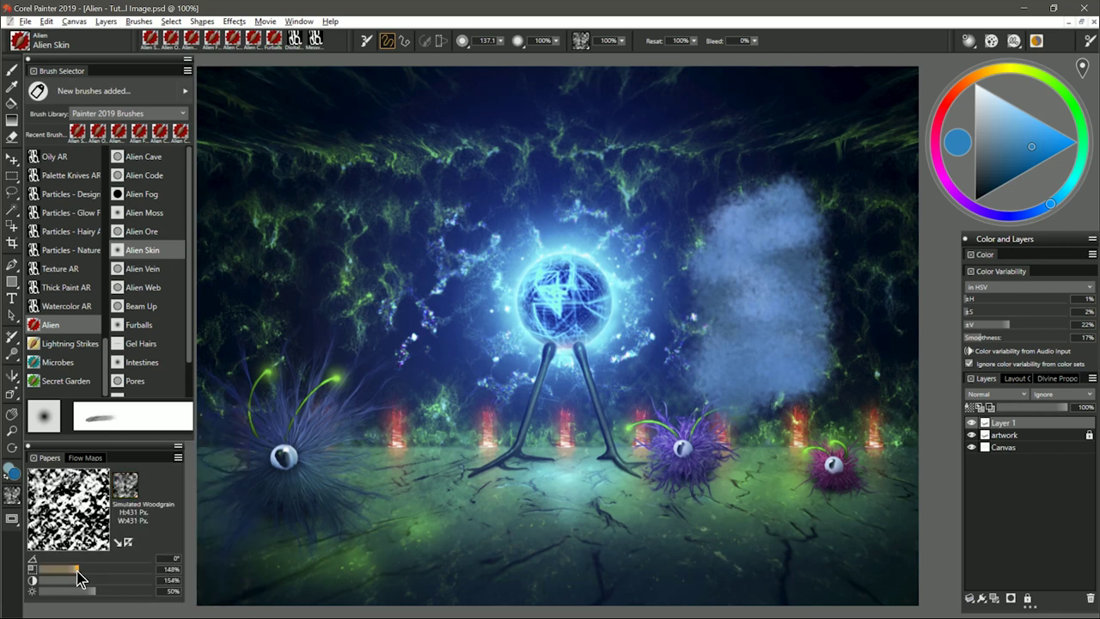
drag(80, 581, 77, 584)
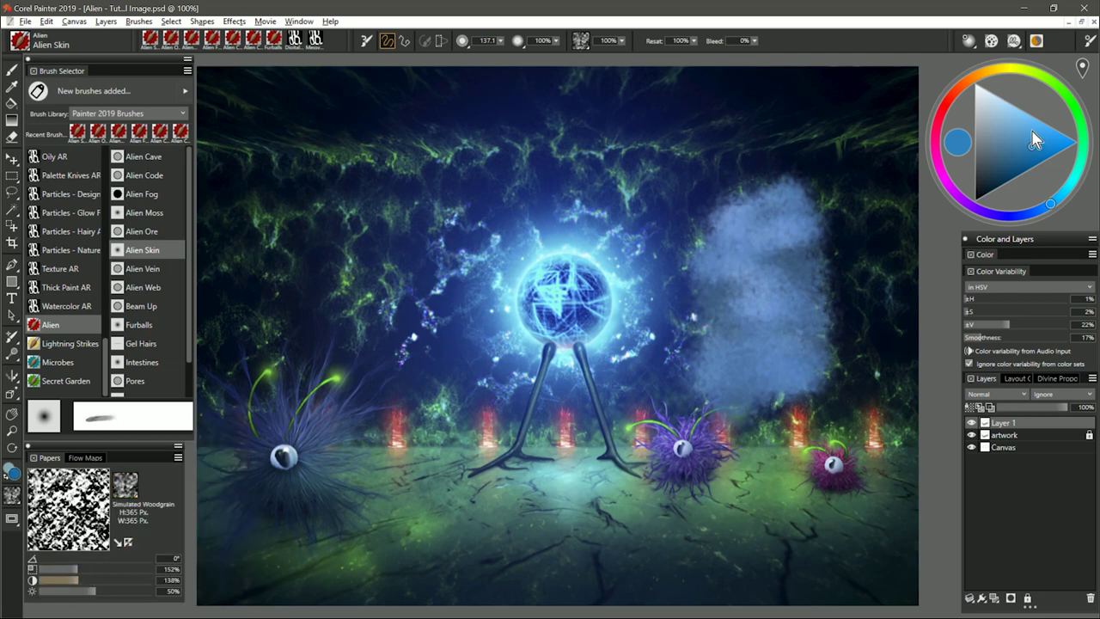
drag(1034, 142, 1022, 118)
mouse_move(762, 229)
mouse_down()
mouse_move(769, 267)
mouse_move(741, 310)
mouse_move(782, 361)
mouse_move(790, 296)
mouse_move(722, 279)
mouse_up()
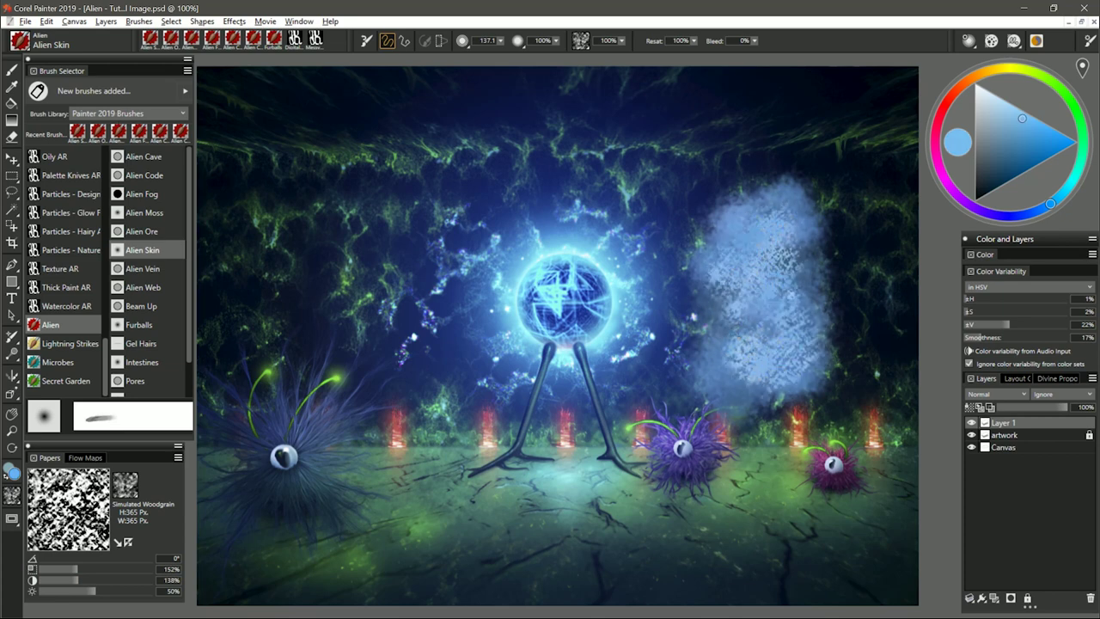
Change the colour to dark green and paint an Alien Skin patch on the left cave wall
click(1062, 91)
drag(1018, 168, 1002, 178)
mouse_move(366, 202)
mouse_down()
mouse_move(354, 275)
mouse_move(388, 275)
mouse_move(363, 194)
mouse_move(303, 249)
mouse_move(361, 331)
mouse_up()
mouse_move(322, 202)
mouse_down()
mouse_move(404, 249)
mouse_move(408, 322)
mouse_up()
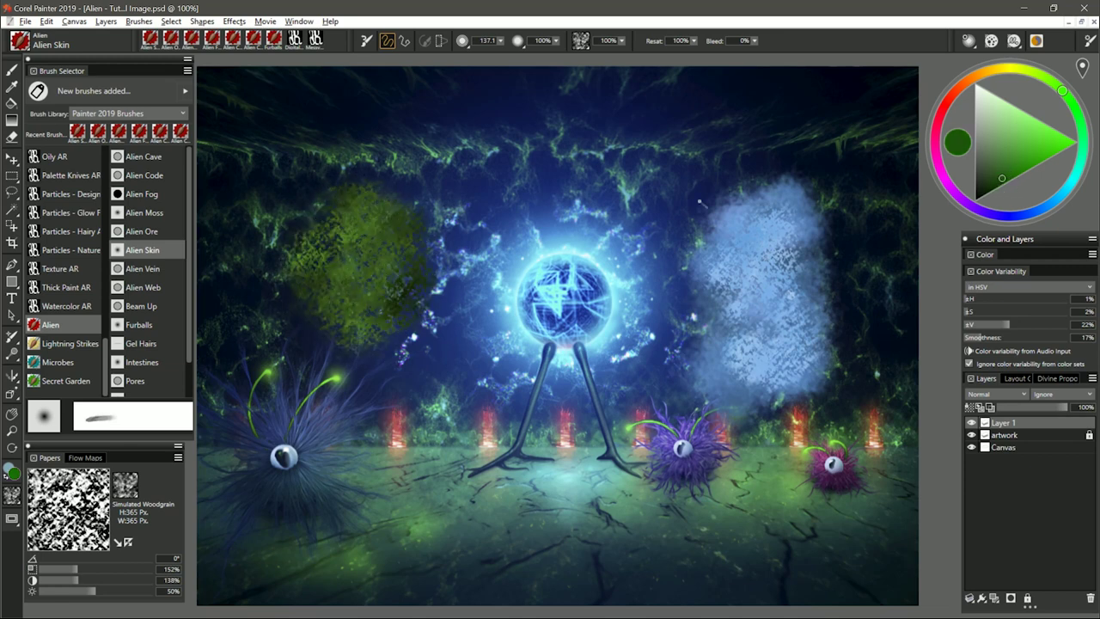
Pick a brighter yellowish green and paint Alien Skin highlights over the green patch on the left wall
click(1022, 157)
click(1048, 79)
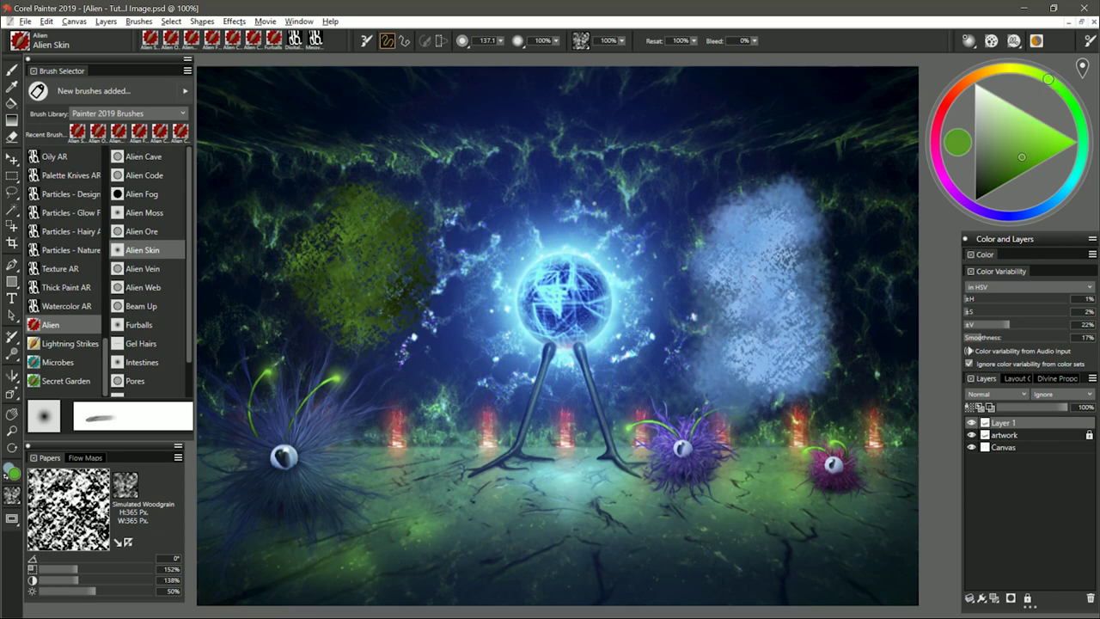
mouse_move(387, 197)
mouse_down()
mouse_move(356, 266)
mouse_move(395, 237)
mouse_move(387, 301)
mouse_move(397, 305)
mouse_up()
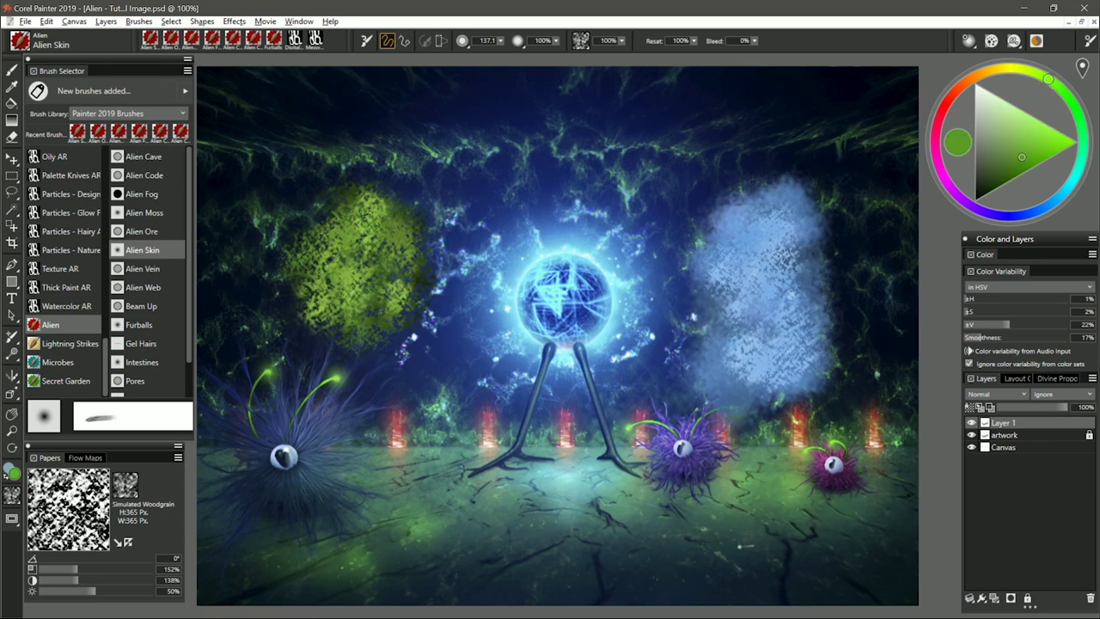
Choose the Fine Dots paper at 171% scale and paint brighter yellowish-green Alien Skin texture over the patch on the left wall
click(127, 486)
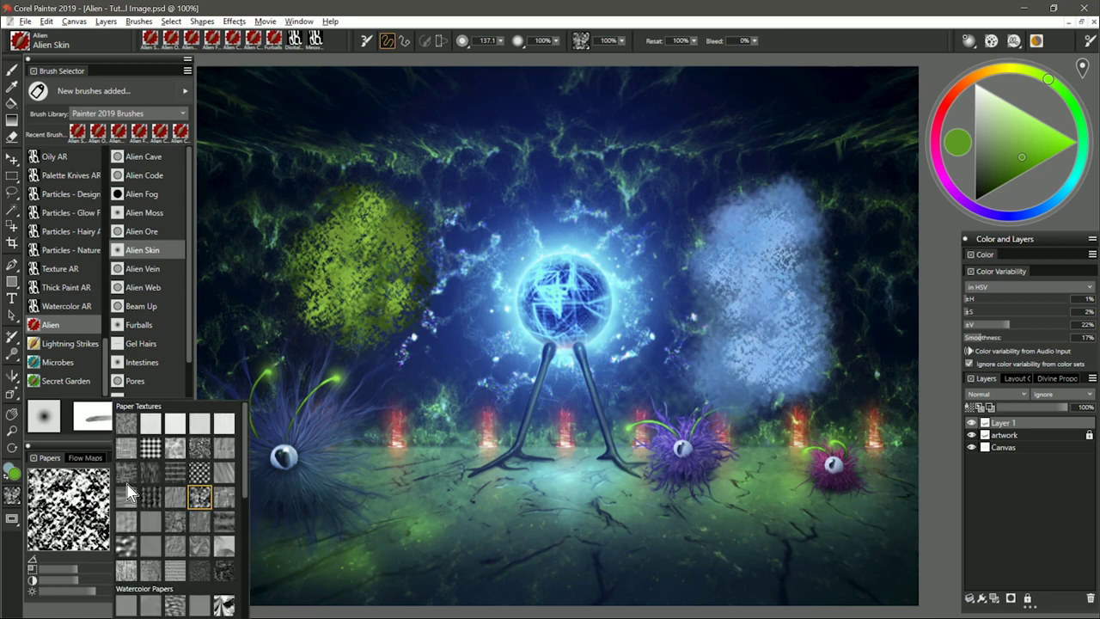
click(201, 472)
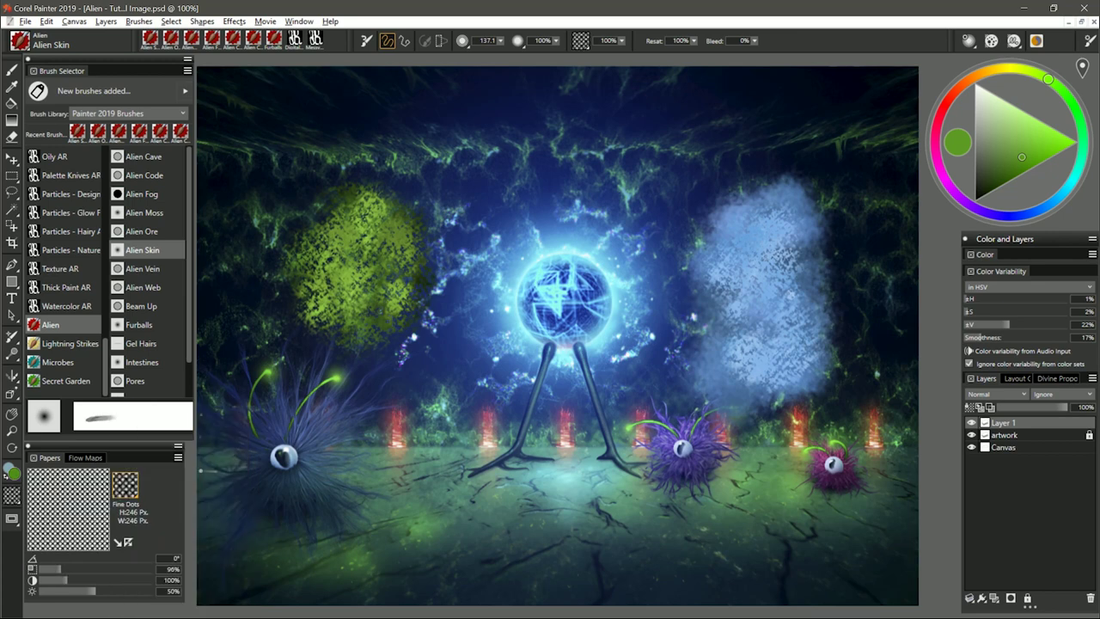
drag(62, 569, 84, 569)
click(1039, 142)
drag(1042, 82, 1038, 76)
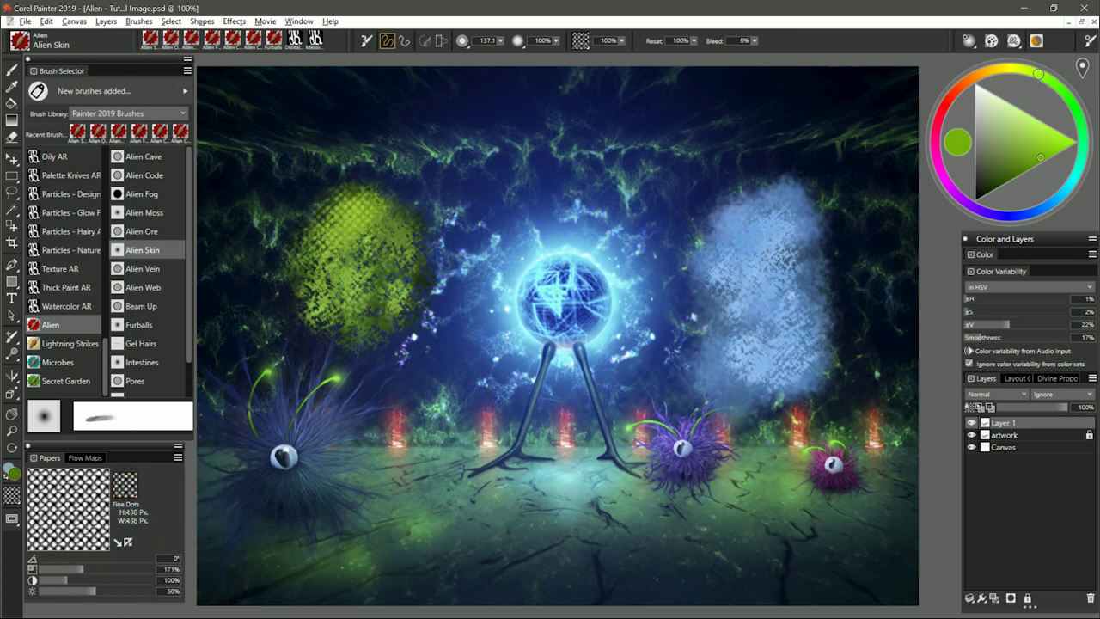
mouse_move(375, 256)
mouse_down()
mouse_move(362, 255)
mouse_move(368, 285)
mouse_move(318, 282)
mouse_up()
drag(400, 274, 353, 306)
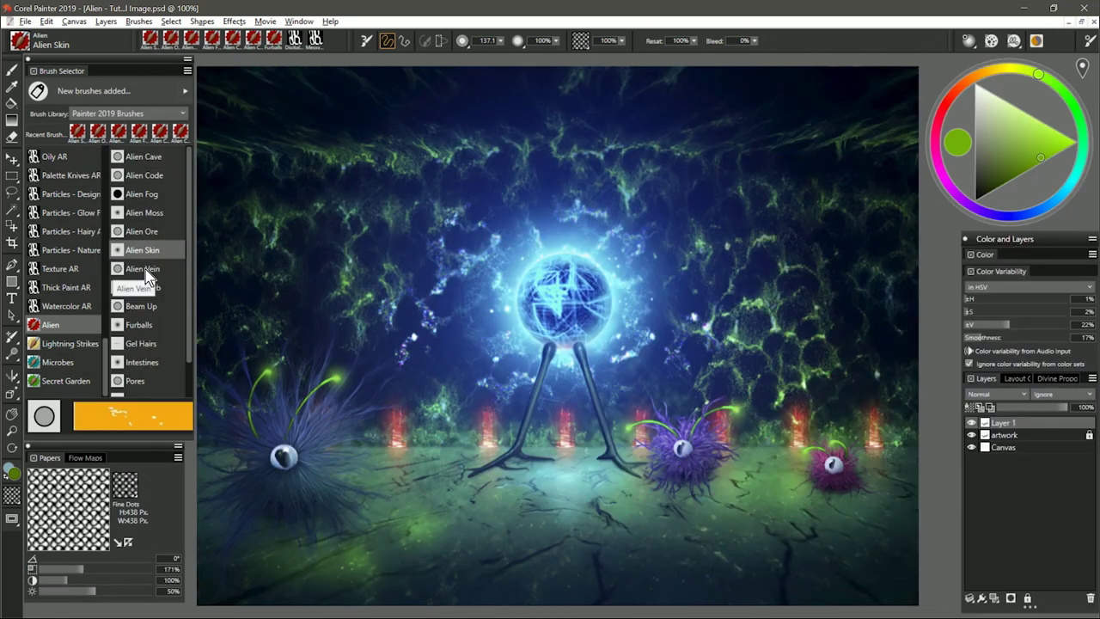
Select the Alien Vein brush and change the colour to dark red
click(147, 270)
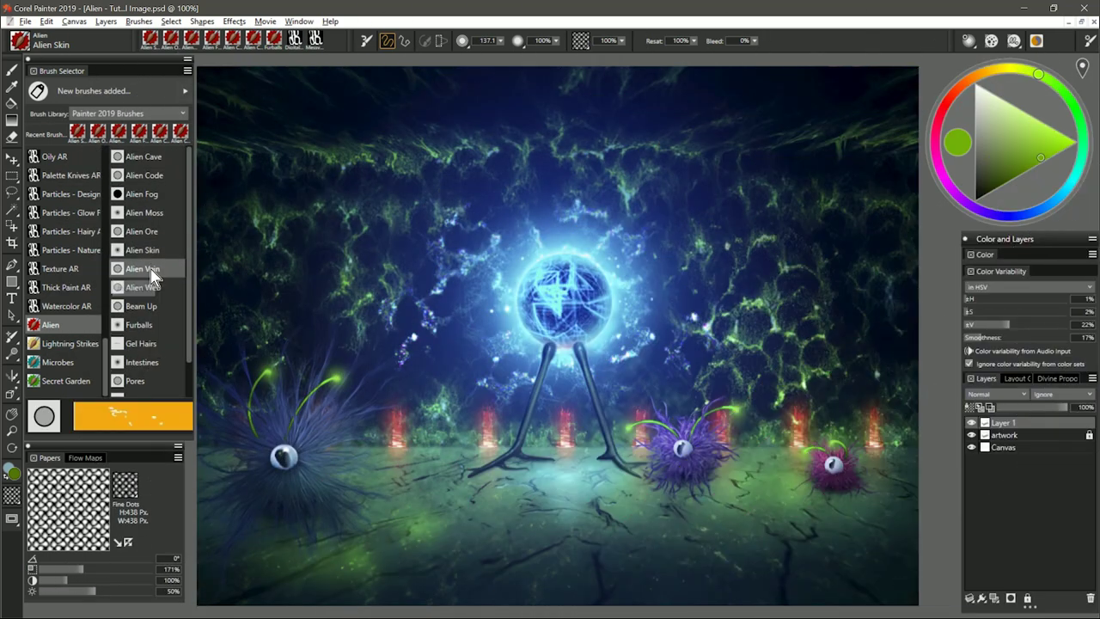
click(944, 110)
drag(1021, 170, 1022, 203)
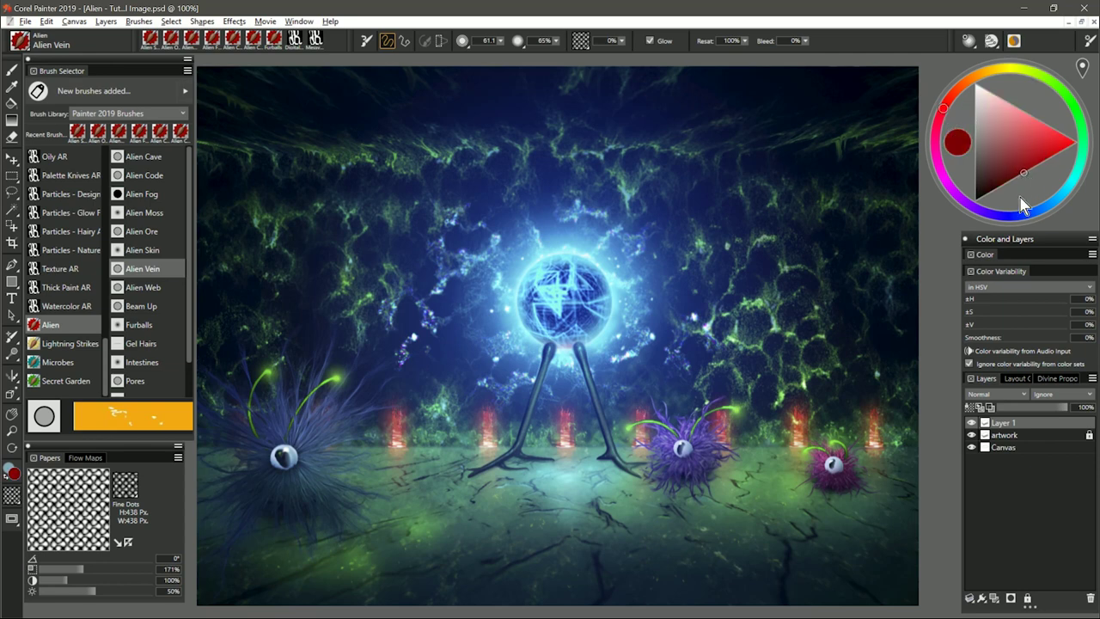
Scale the Clouds flow map to 53% and paint dark red veins across the right cave wall
click(87, 458)
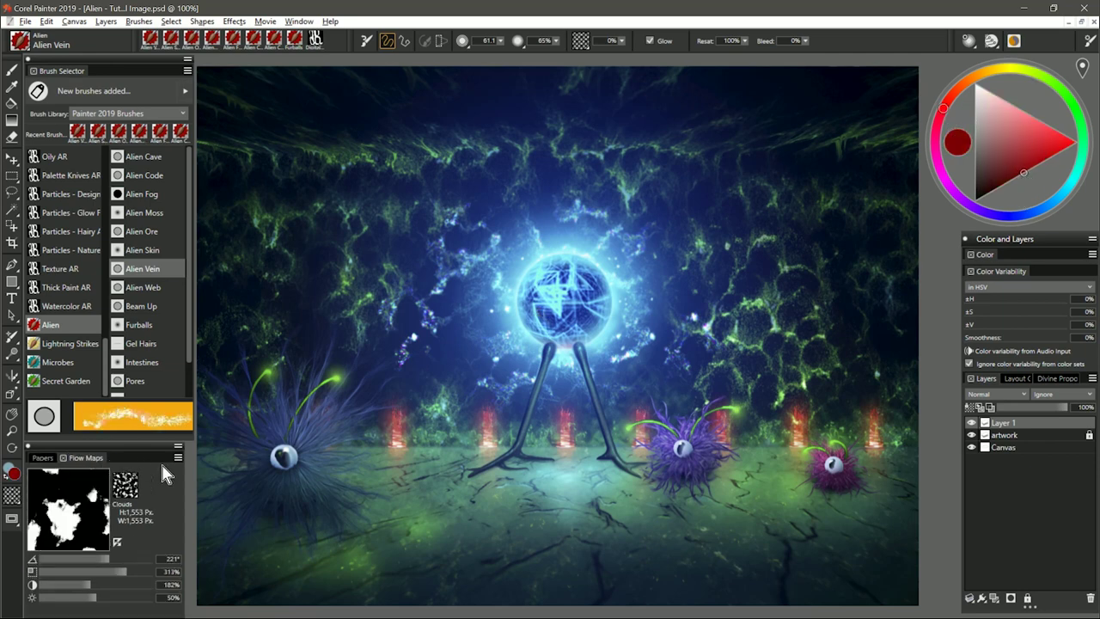
click(53, 573)
drag(53, 572, 47, 571)
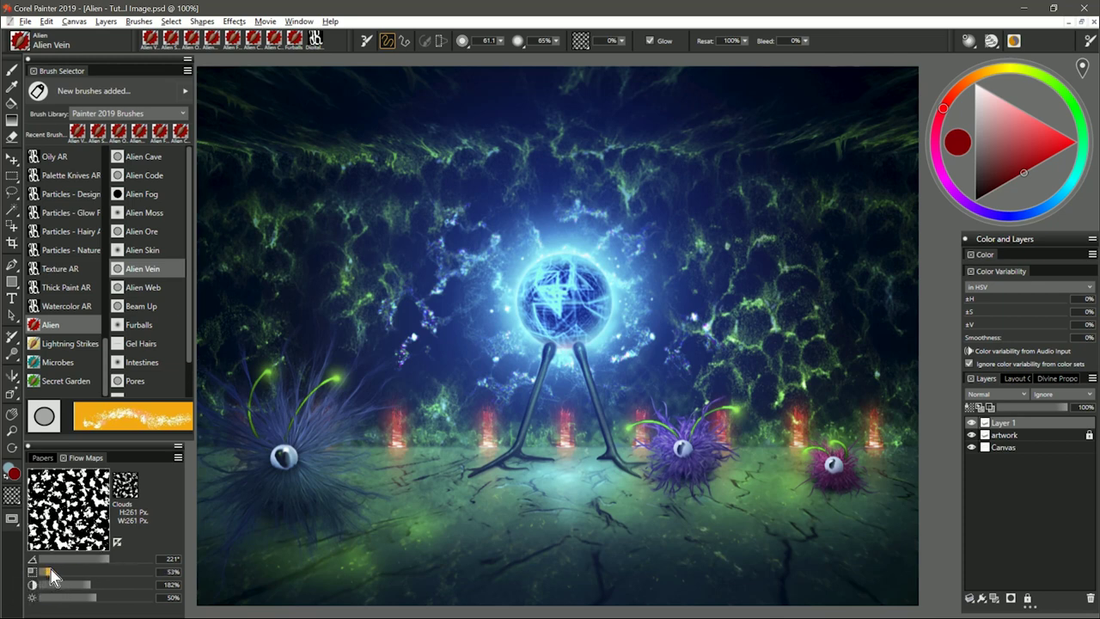
mouse_move(699, 208)
mouse_down()
mouse_move(762, 226)
mouse_move(767, 251)
mouse_move(722, 249)
mouse_move(707, 292)
mouse_move(770, 313)
mouse_up()
mouse_move(820, 253)
mouse_down()
mouse_move(807, 295)
mouse_move(725, 305)
mouse_move(748, 361)
mouse_move(804, 300)
mouse_move(883, 340)
mouse_move(865, 373)
mouse_up()
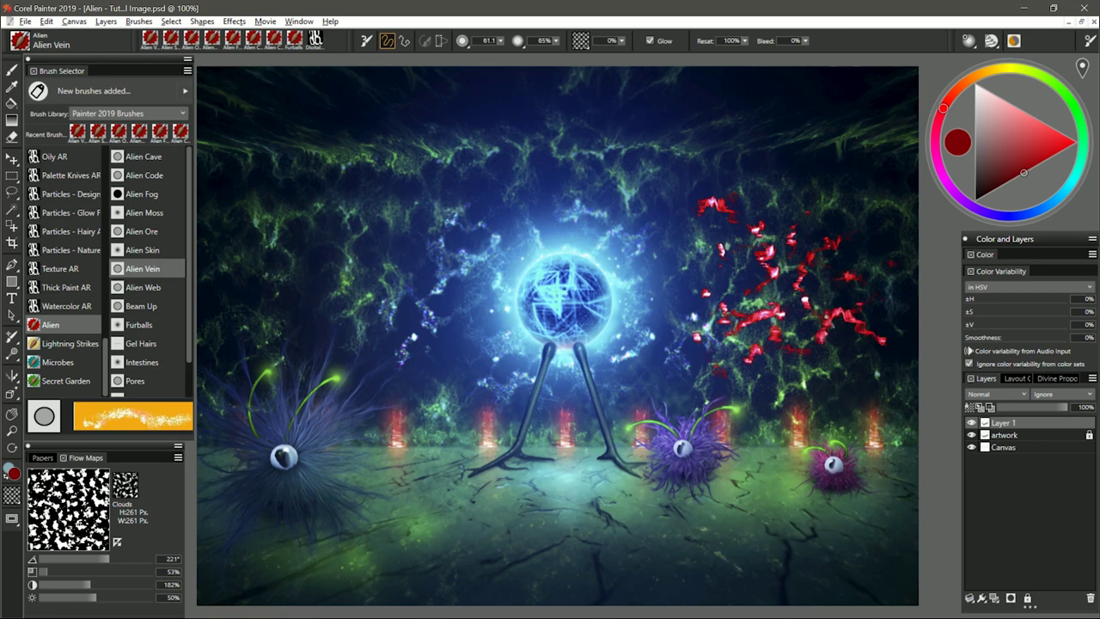
Set Layer 1's composite method to Screen and move its red vein strokes across the artwork
click(990, 397)
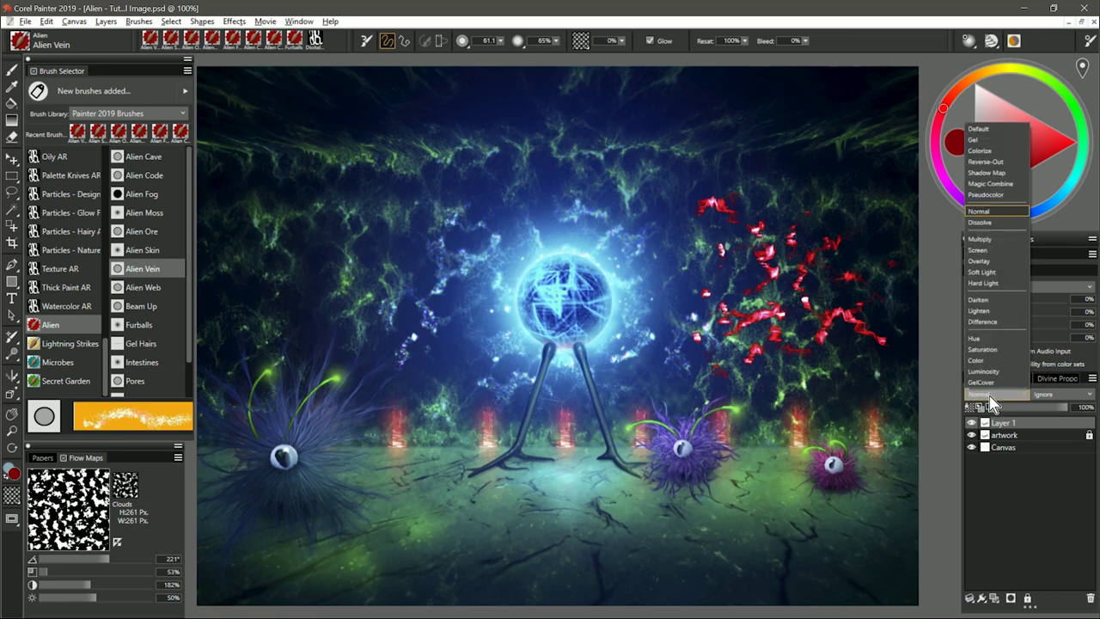
click(979, 250)
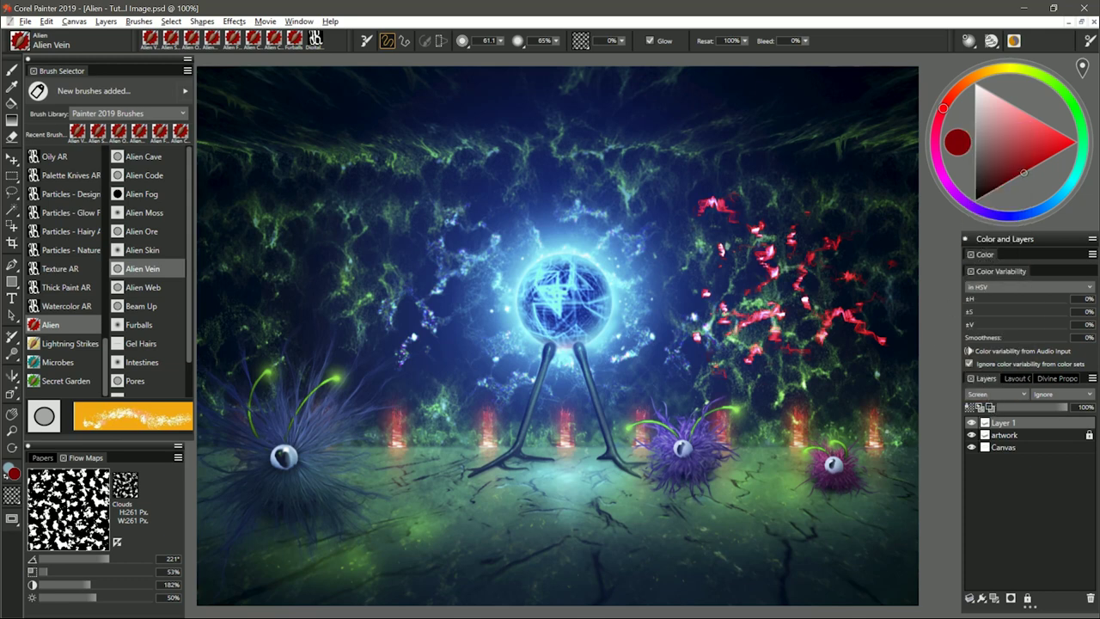
key(f)
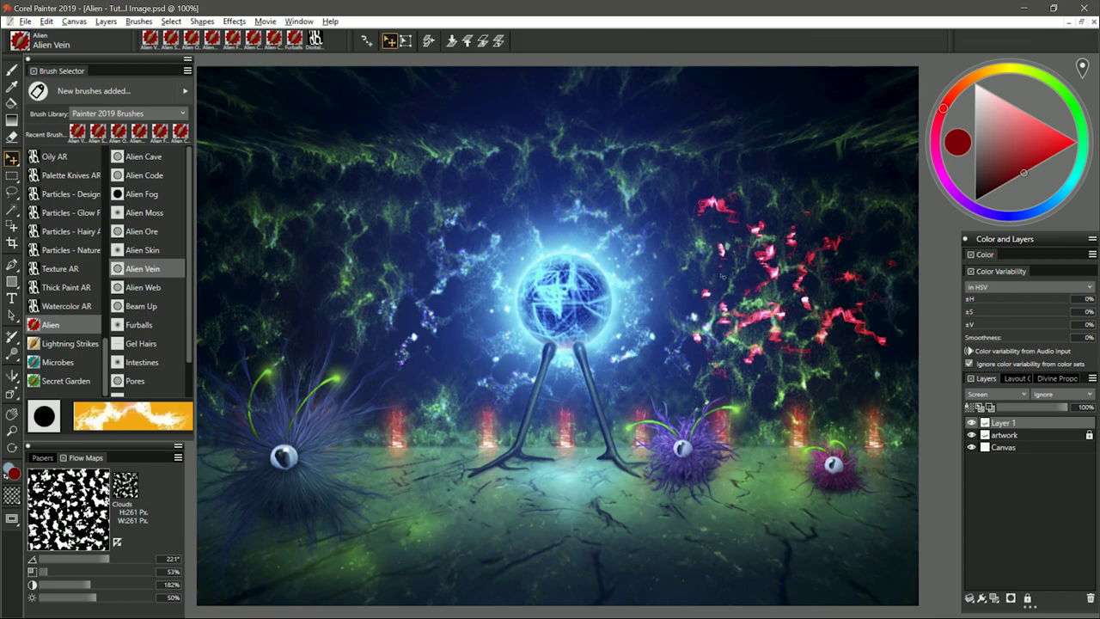
mouse_move(793, 303)
mouse_down()
mouse_move(724, 423)
mouse_move(690, 419)
mouse_move(719, 441)
mouse_move(412, 455)
mouse_up()
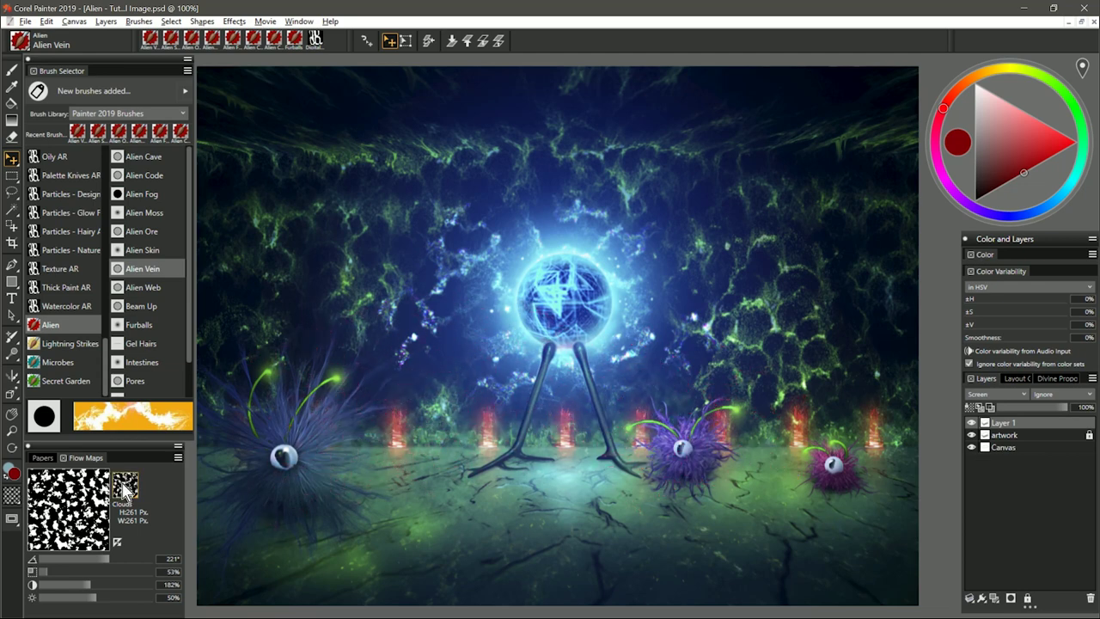
Choose the Fish Skin flow map and paint dark red Alien Vein strokes on the right cave wall
click(126, 486)
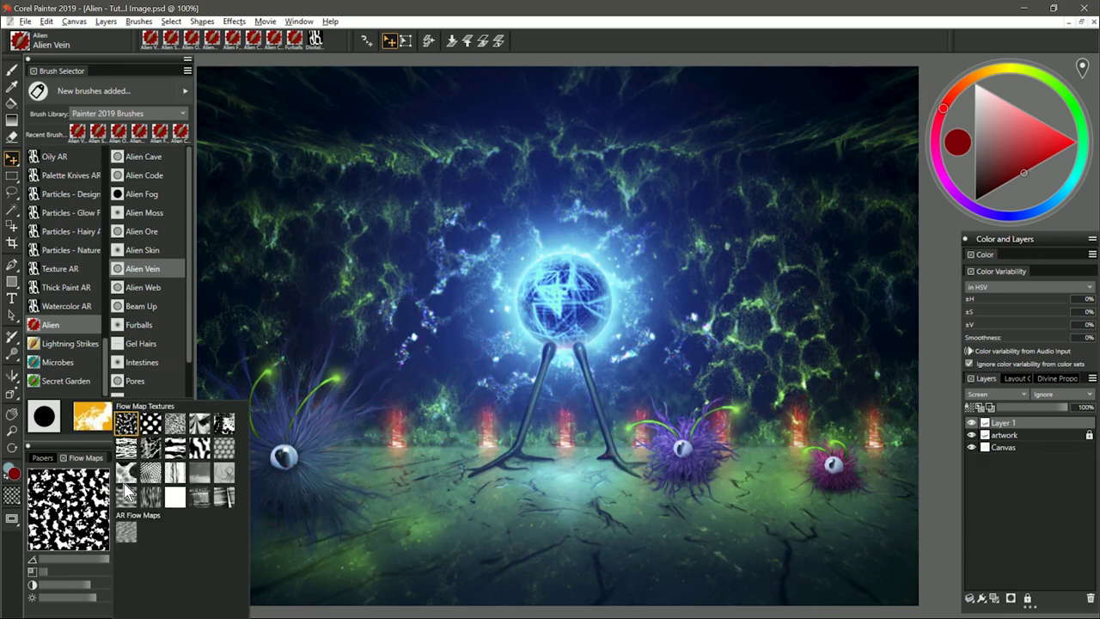
click(225, 455)
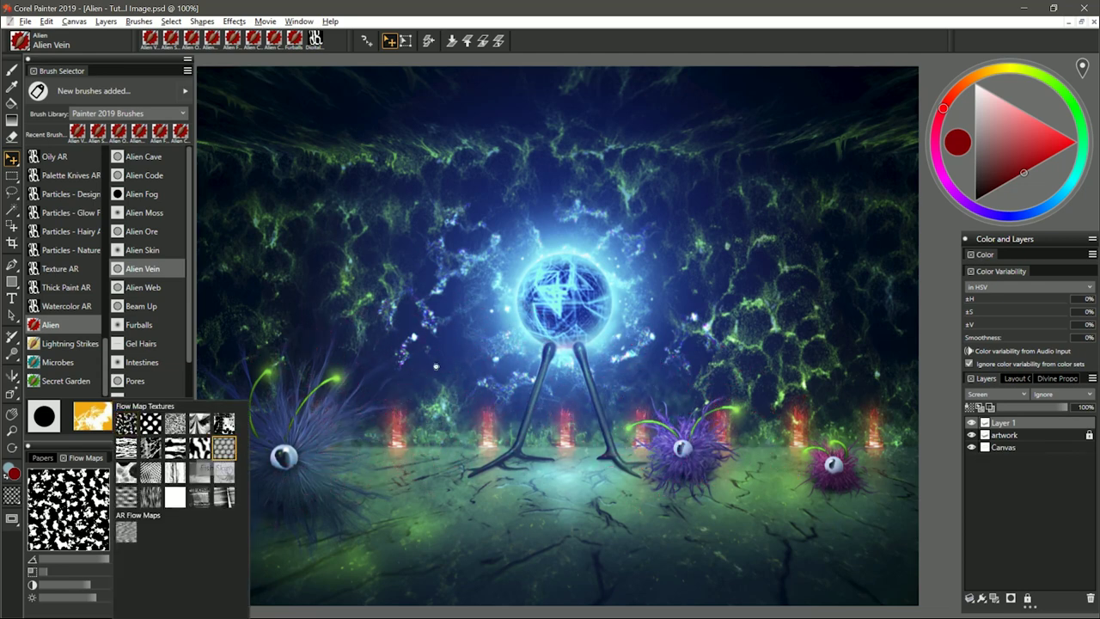
key(b)
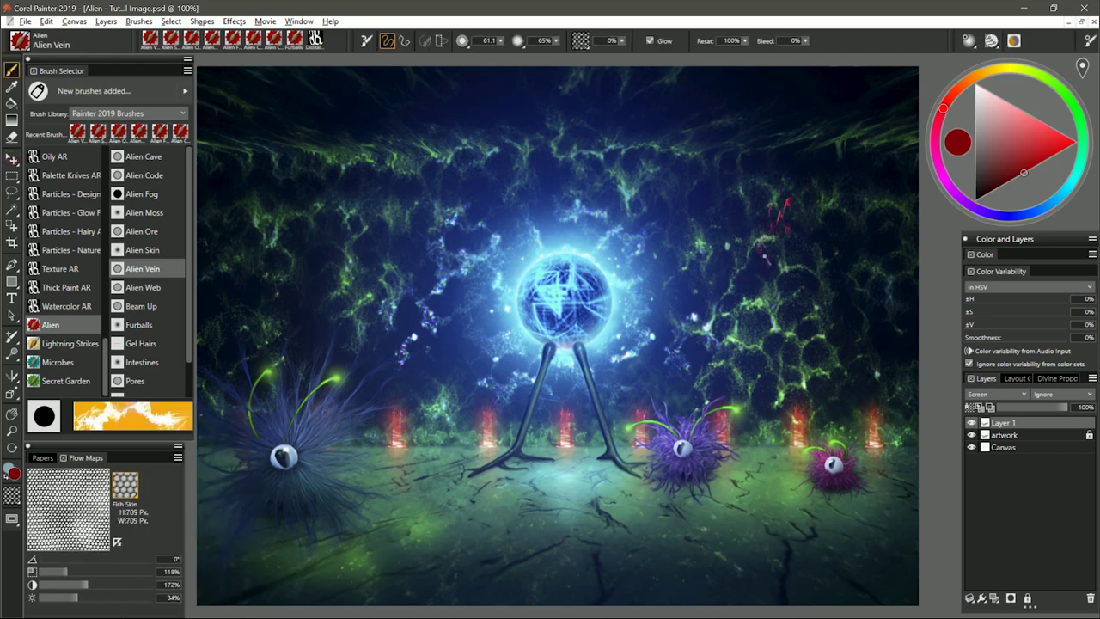
mouse_move(764, 258)
mouse_down()
mouse_move(724, 237)
mouse_move(729, 305)
mouse_move(850, 241)
mouse_move(820, 322)
mouse_up()
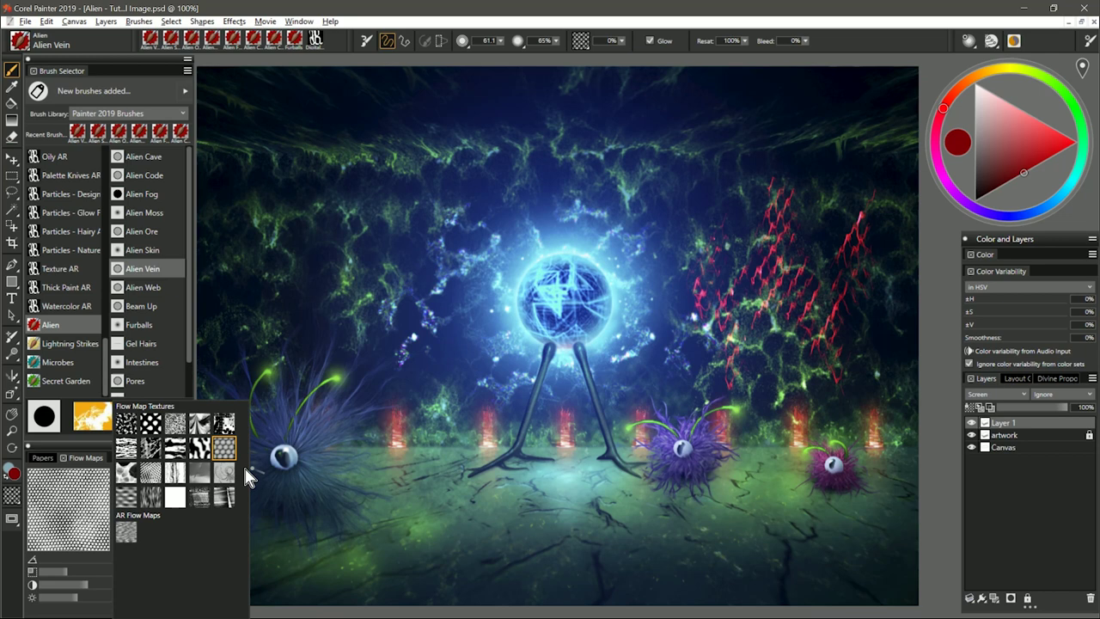
Choose the Organic Verticals flow map and paint a series of vertical red Alien Vein strokes across the left cave wall
click(175, 472)
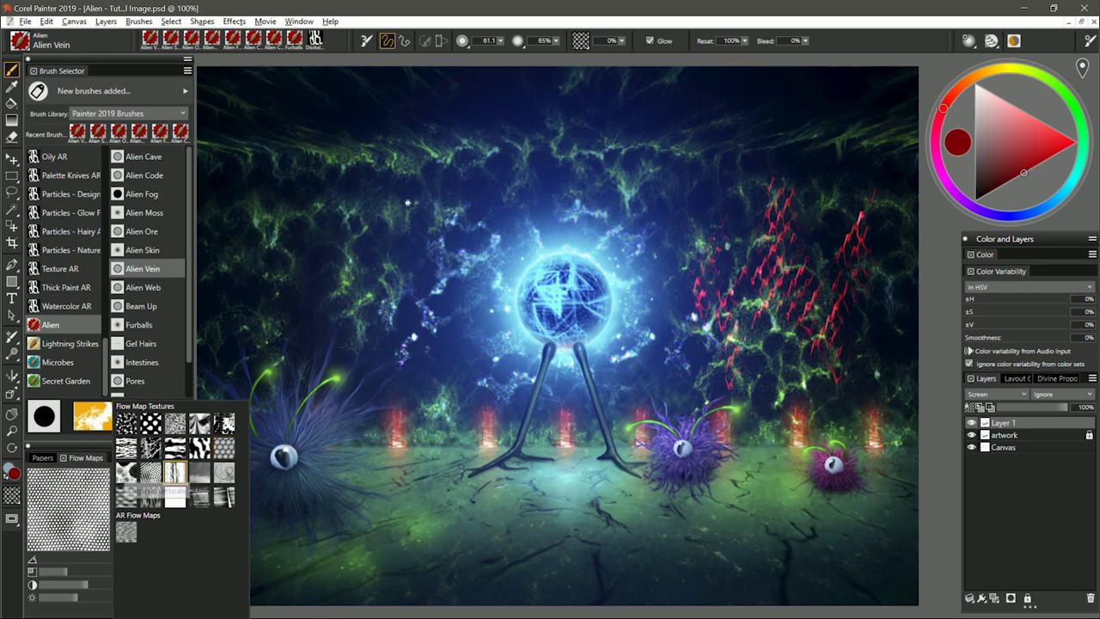
mouse_move(388, 185)
mouse_down()
mouse_move(397, 228)
mouse_move(397, 285)
mouse_up()
drag(414, 169, 423, 313)
drag(436, 194, 443, 342)
drag(497, 171, 485, 234)
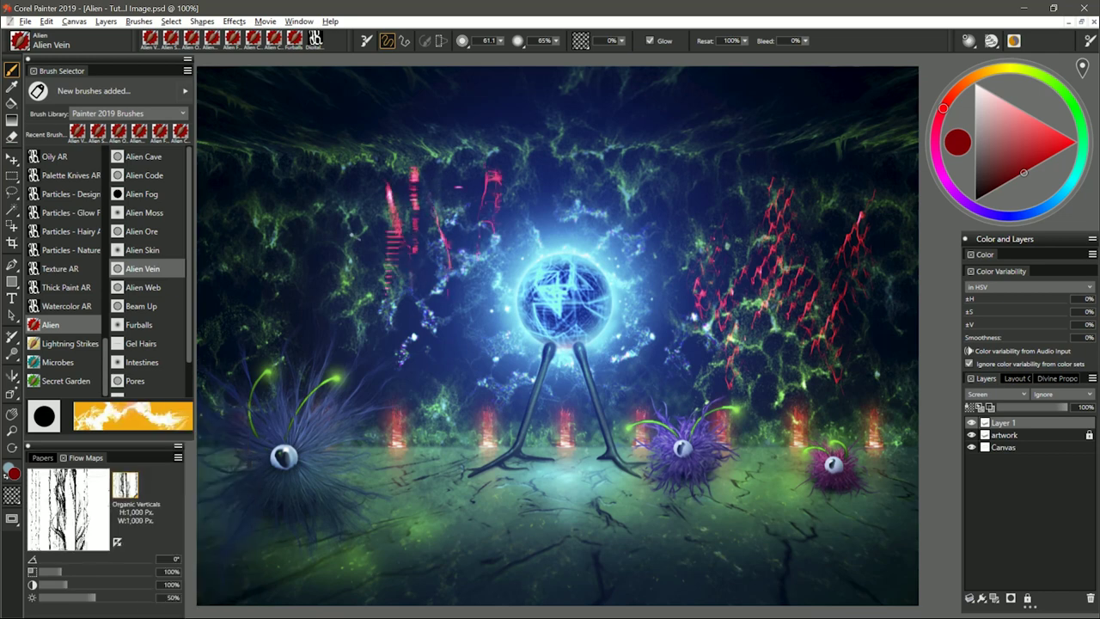
drag(341, 185, 335, 284)
drag(387, 176, 403, 249)
drag(301, 156, 291, 248)
drag(260, 169, 234, 304)
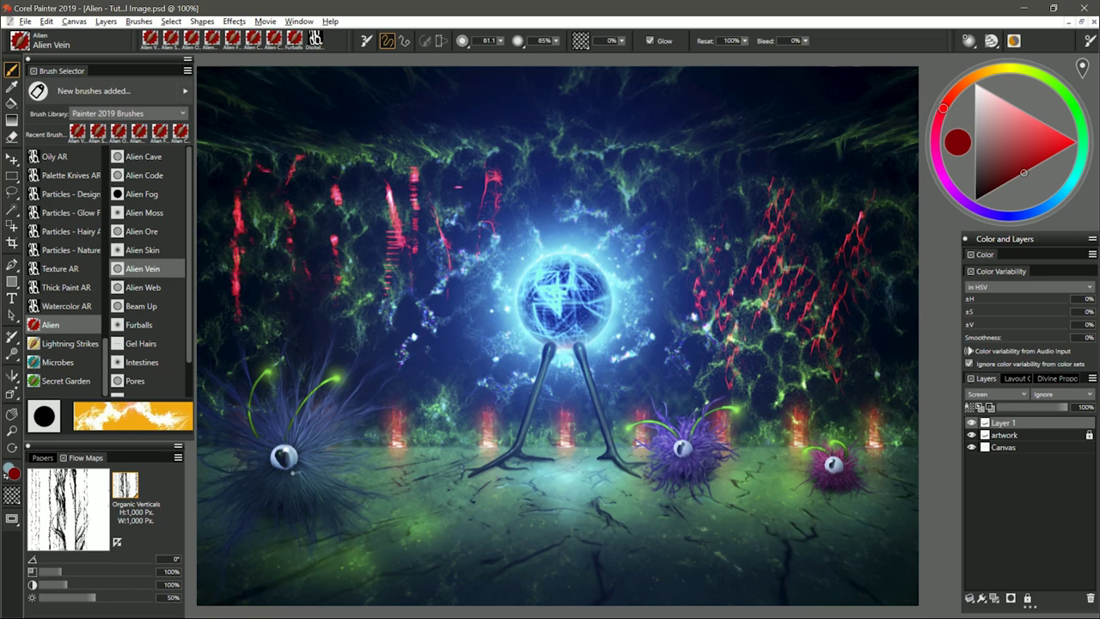
Clear the red strokes from Layer 1 and select the Alien Web brush with the Clouds flow map
key(BackSpace)
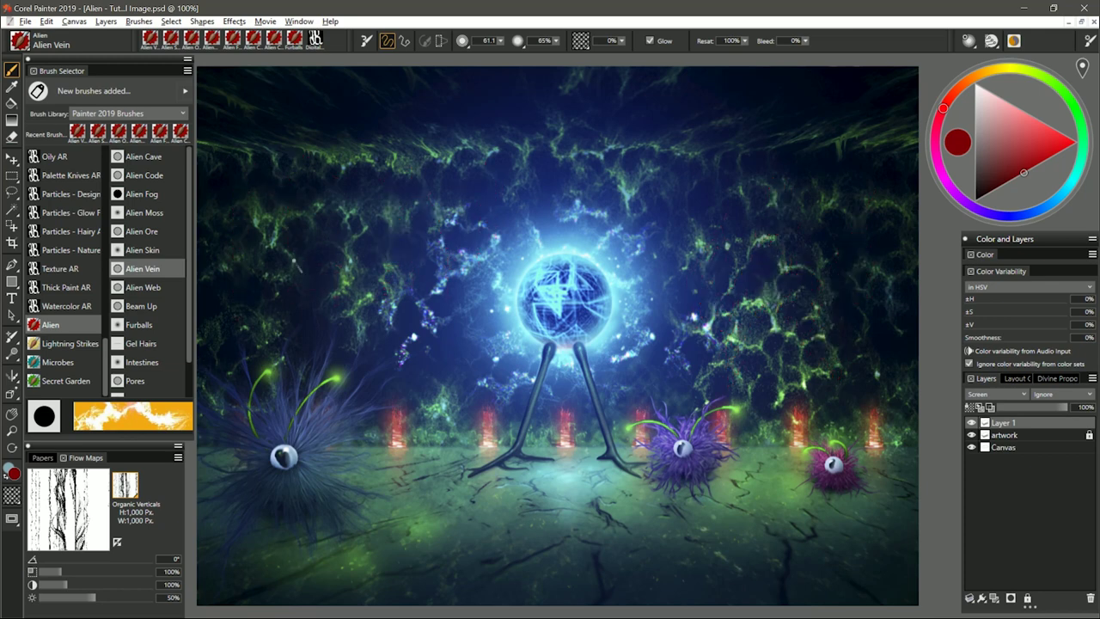
click(159, 291)
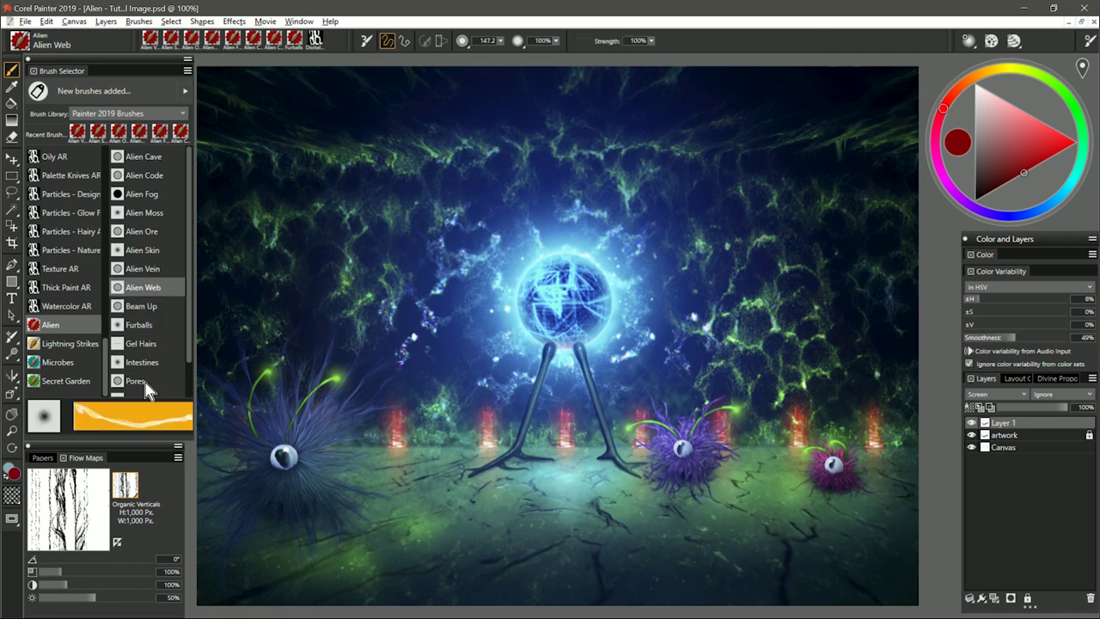
click(126, 488)
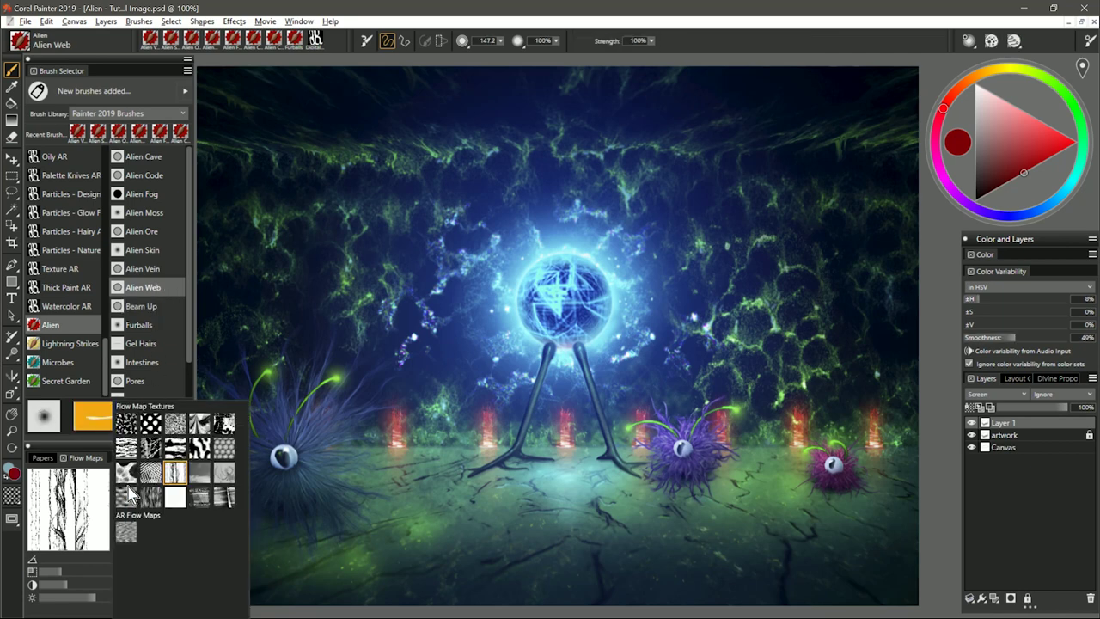
click(126, 425)
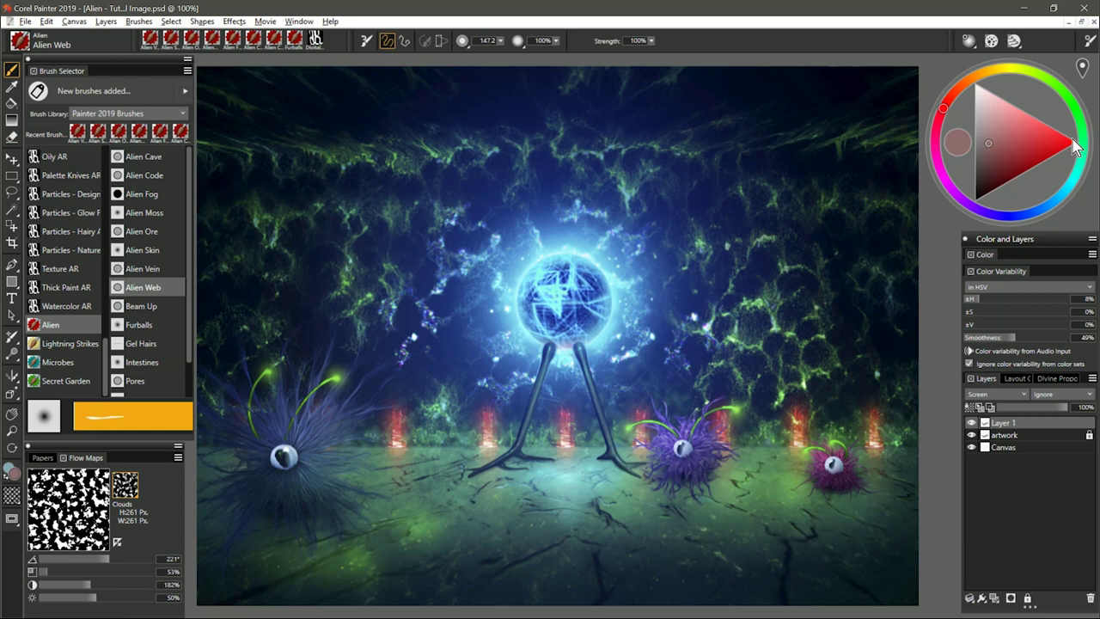
Change the colour to a muted green and paint Alien Web texture across the upper cave wall
click(1077, 115)
click(991, 147)
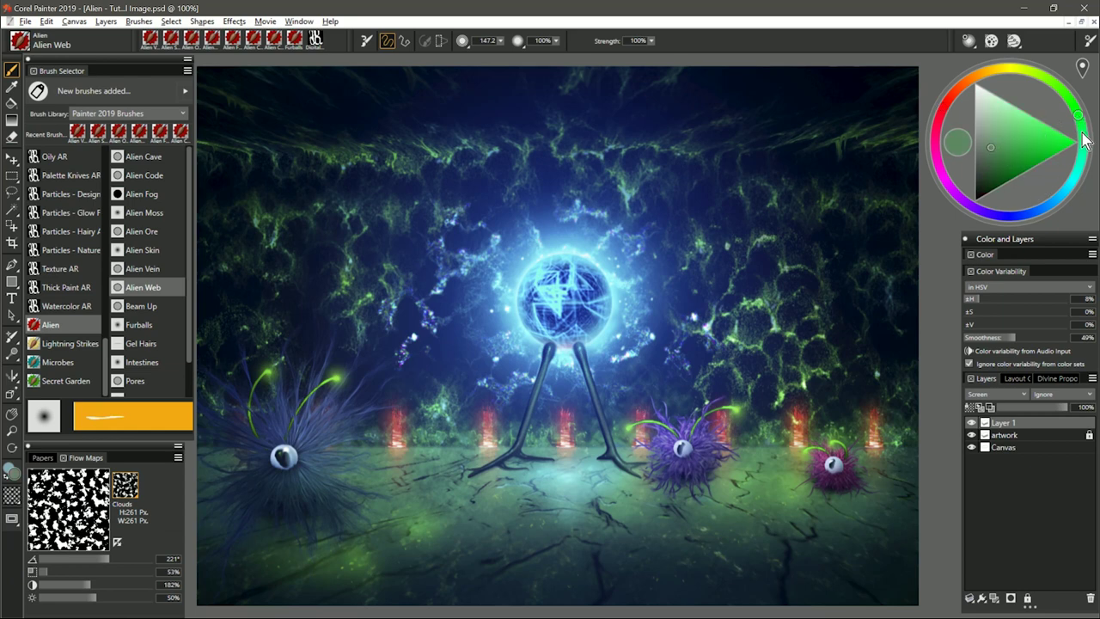
click(1071, 103)
mouse_move(239, 114)
mouse_down()
mouse_move(274, 122)
mouse_move(438, 99)
mouse_move(464, 138)
mouse_move(532, 94)
mouse_move(739, 86)
mouse_move(807, 137)
mouse_move(850, 89)
mouse_move(853, 157)
mouse_move(885, 172)
mouse_up()
Pick a lighter green and paint more Alien Web texture over the upper cave wall
click(1000, 120)
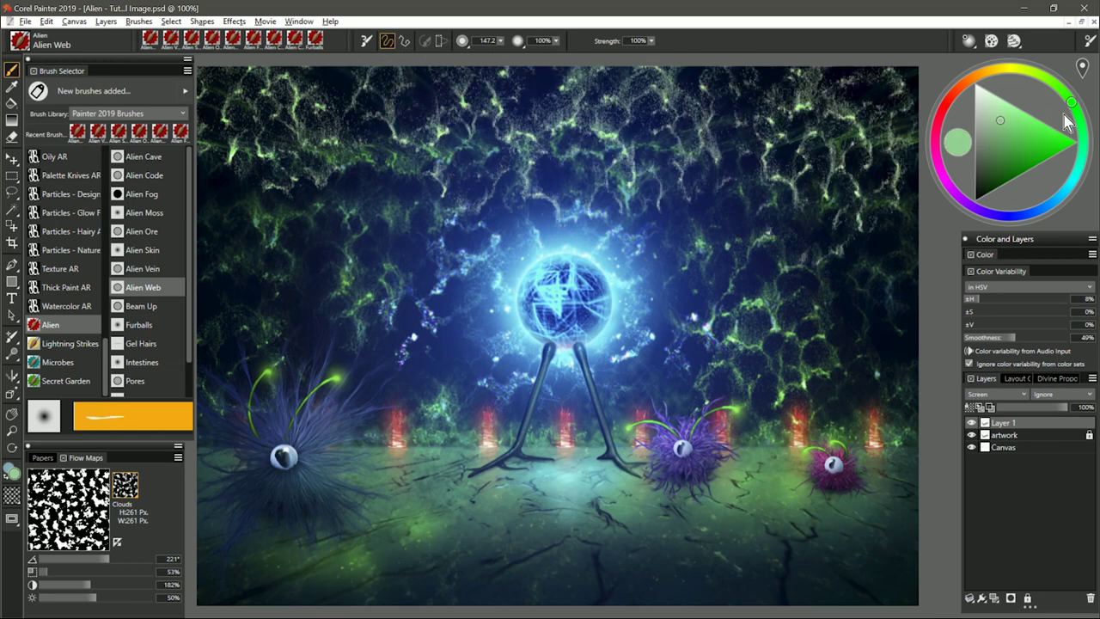
click(1067, 97)
mouse_move(868, 125)
mouse_down()
mouse_move(837, 159)
mouse_move(816, 214)
mouse_move(605, 137)
mouse_move(469, 159)
mouse_move(335, 121)
mouse_up()
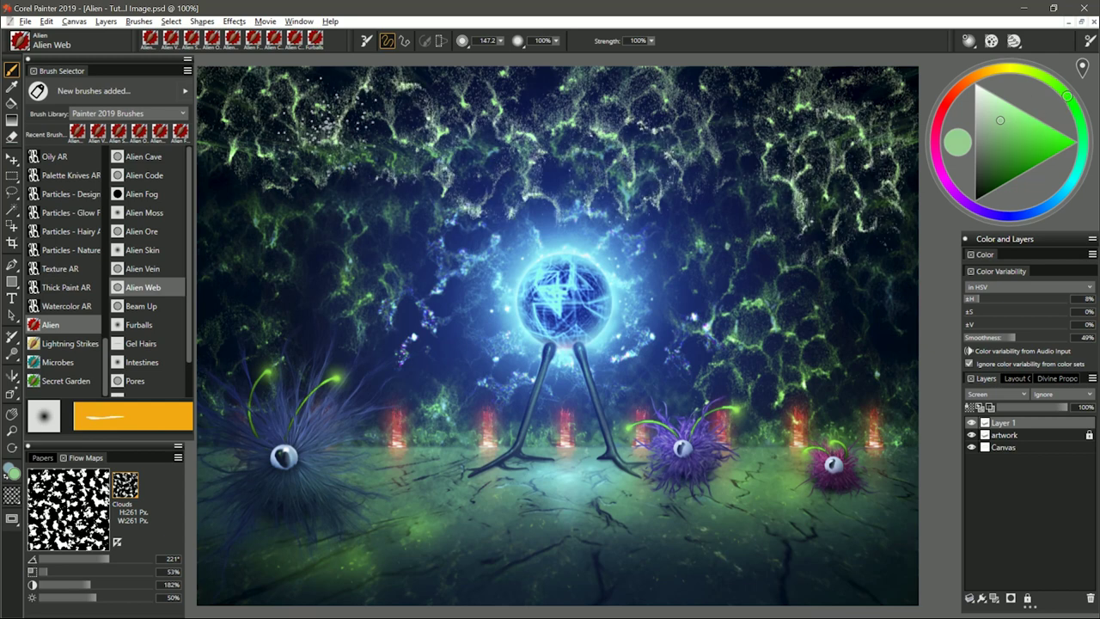
Choose the Hot Lava flow map at 203% scale and paint Alien Web texture on the left cave wall
click(125, 483)
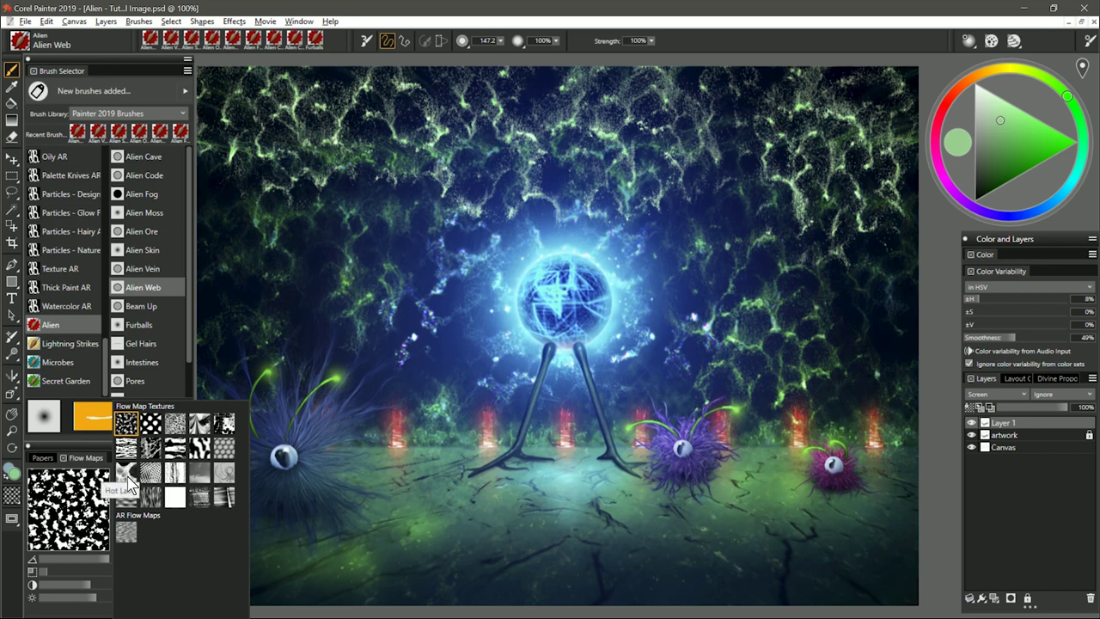
click(127, 475)
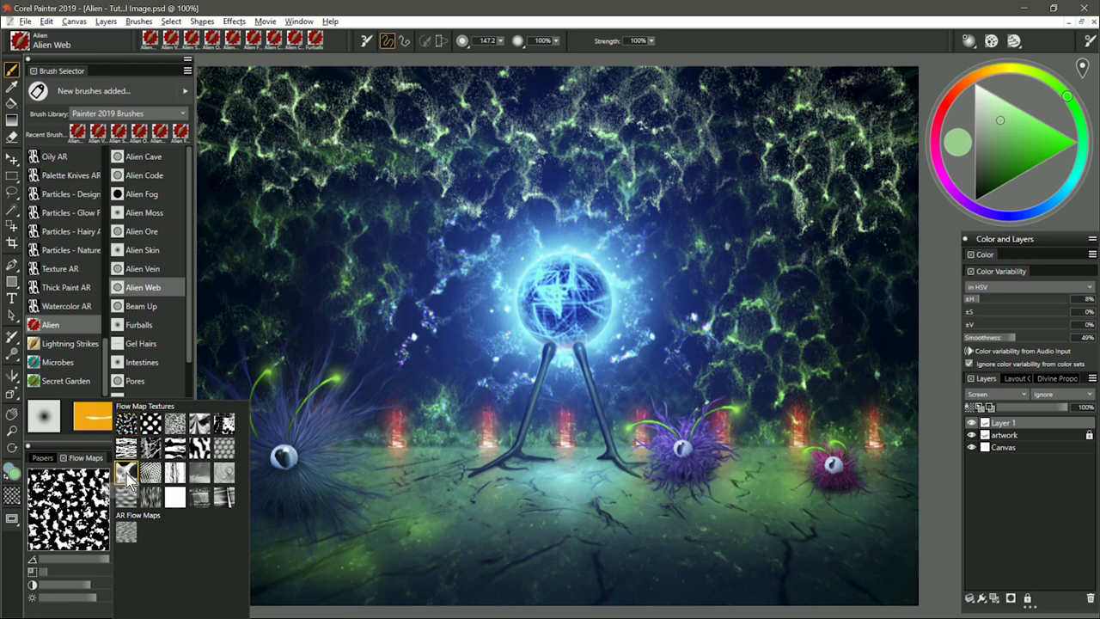
click(306, 250)
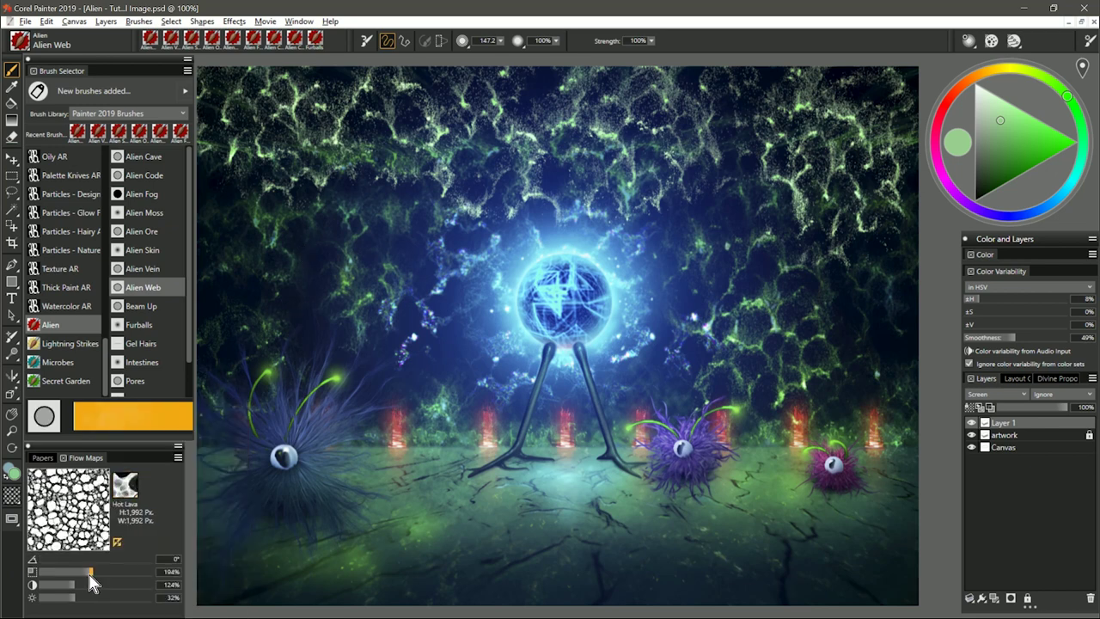
drag(90, 575, 92, 575)
mouse_move(273, 275)
mouse_down()
mouse_move(258, 288)
mouse_move(282, 342)
mouse_move(314, 289)
mouse_move(347, 266)
mouse_move(372, 330)
mouse_move(311, 370)
mouse_move(375, 367)
mouse_up()
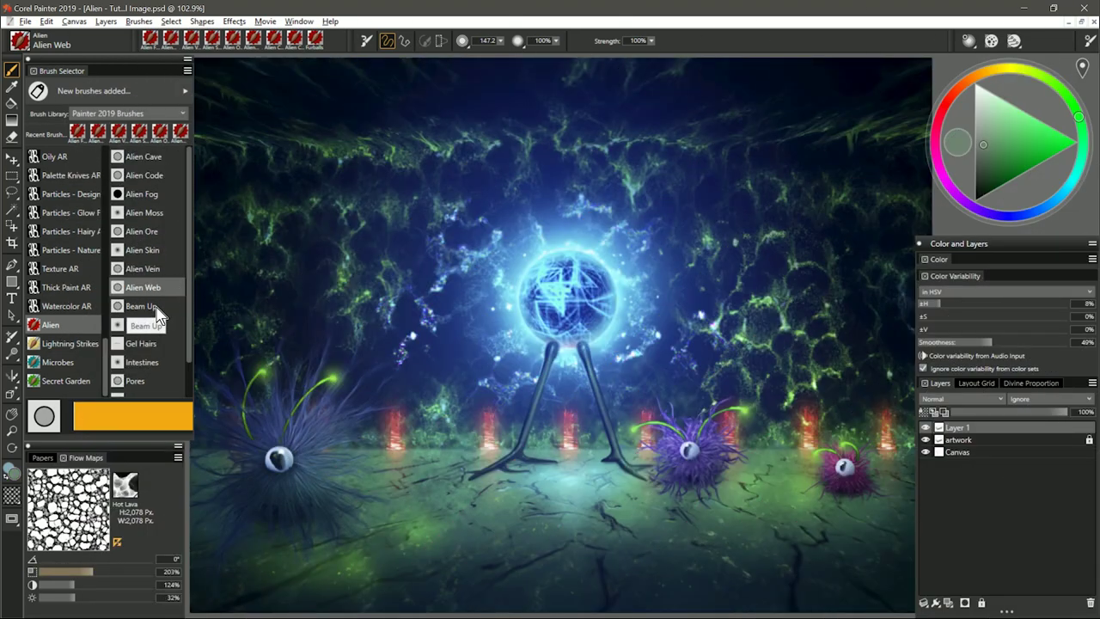
Select the Beam Up brush and set Layer 1's composite method to Screen
click(156, 308)
click(948, 399)
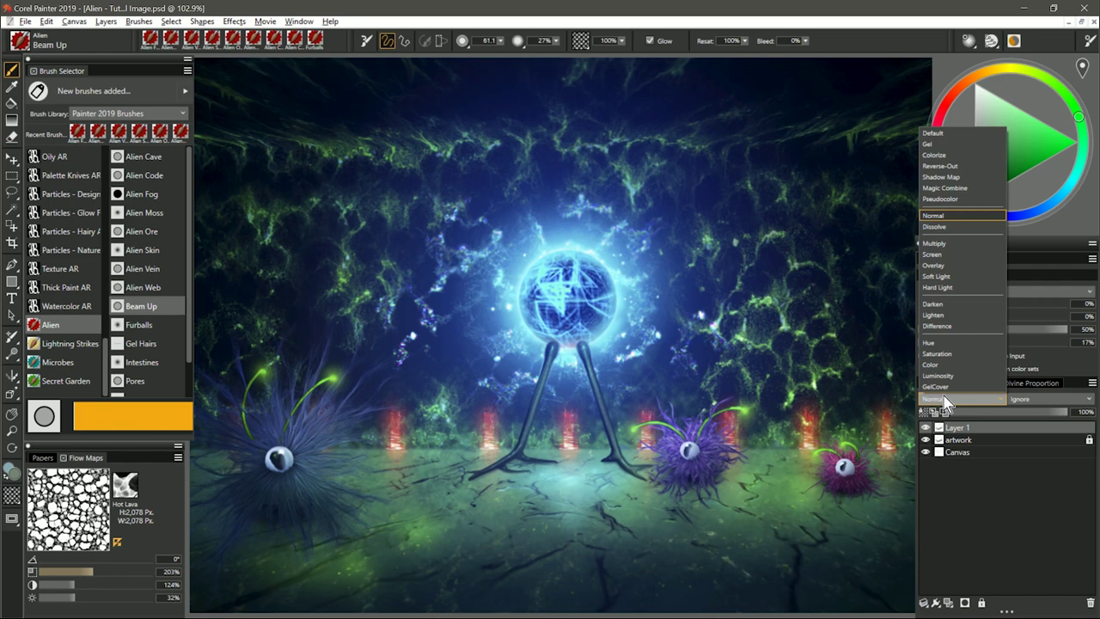
click(933, 254)
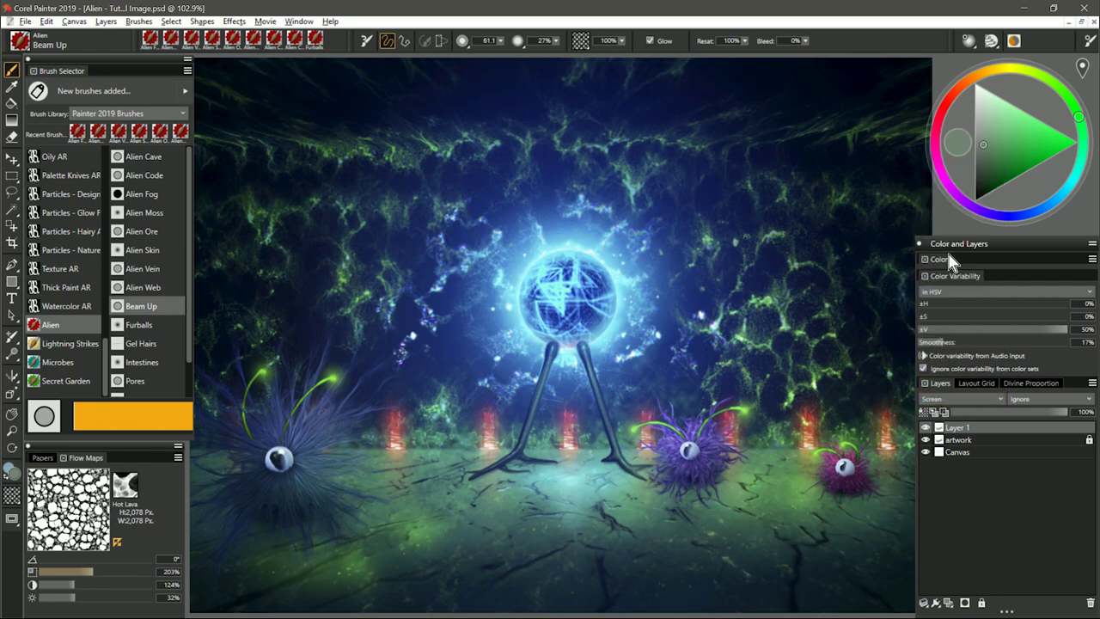
Change the colour to very dark red and paint a straight vertical beam through the glowing orb up to the cave ceiling
click(945, 105)
click(1005, 185)
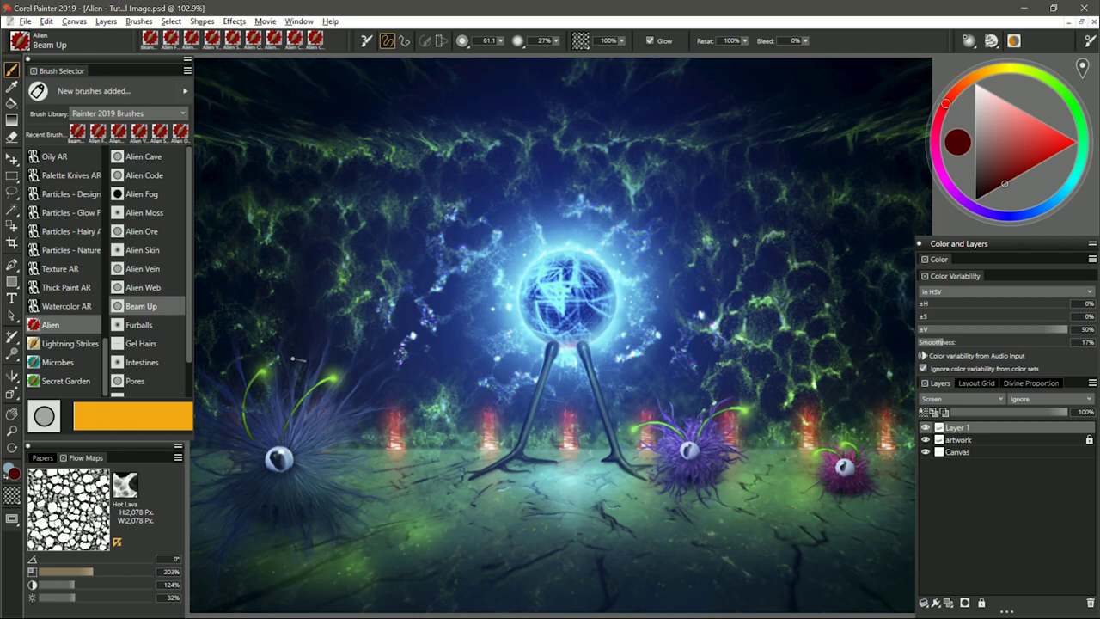
mouse_move(579, 348)
mouse_down()
mouse_move(579, 157)
mouse_move(579, 339)
mouse_up()
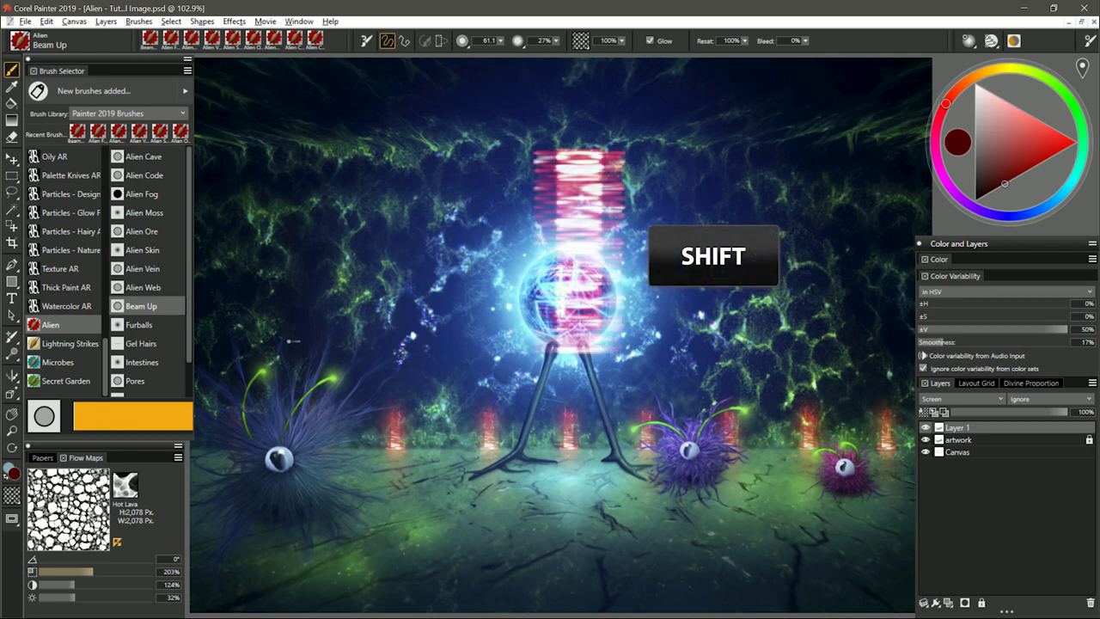
Extend the red beam down to the cave floor and move it to the left of the glowing orb
mouse_move(289, 341)
mouse_down()
mouse_move(273, 428)
mouse_move(294, 434)
mouse_up()
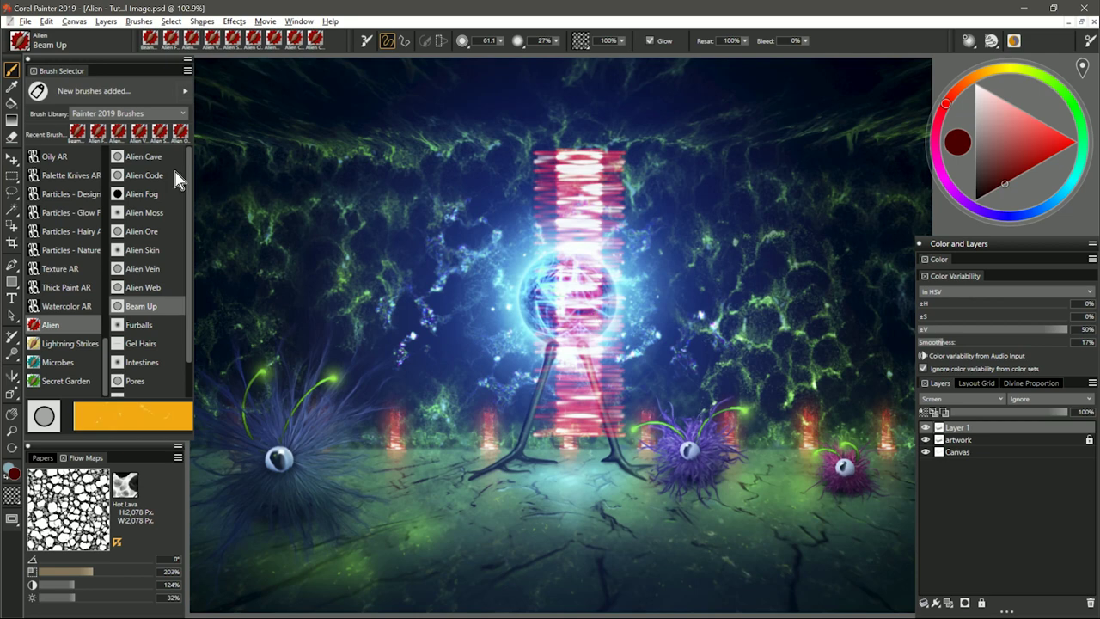
click(13, 161)
drag(587, 264, 469, 300)
Transform the beam layer with perspective distortion so it tapers to a narrow top, and apply the transform
key(ctrl+alt+t)
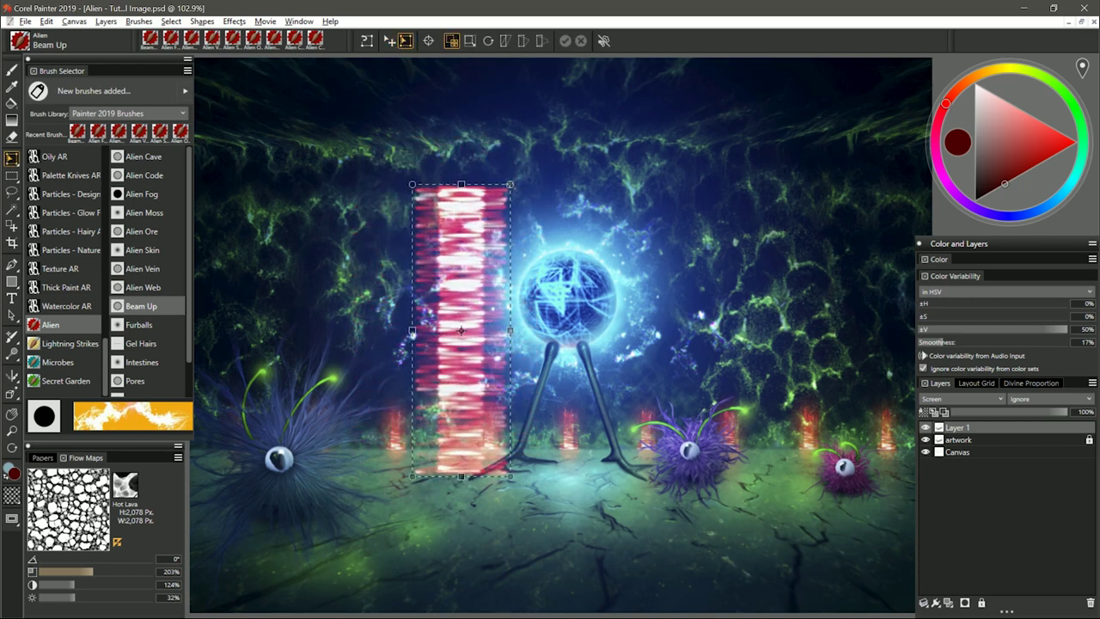
drag(511, 184, 454, 204)
click(541, 40)
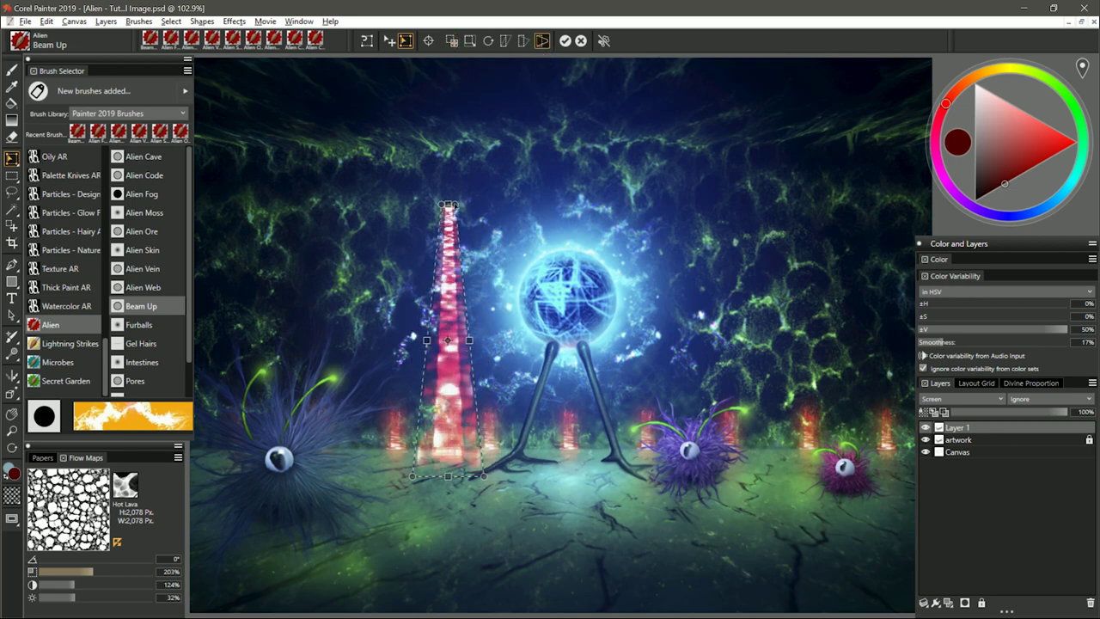
click(565, 40)
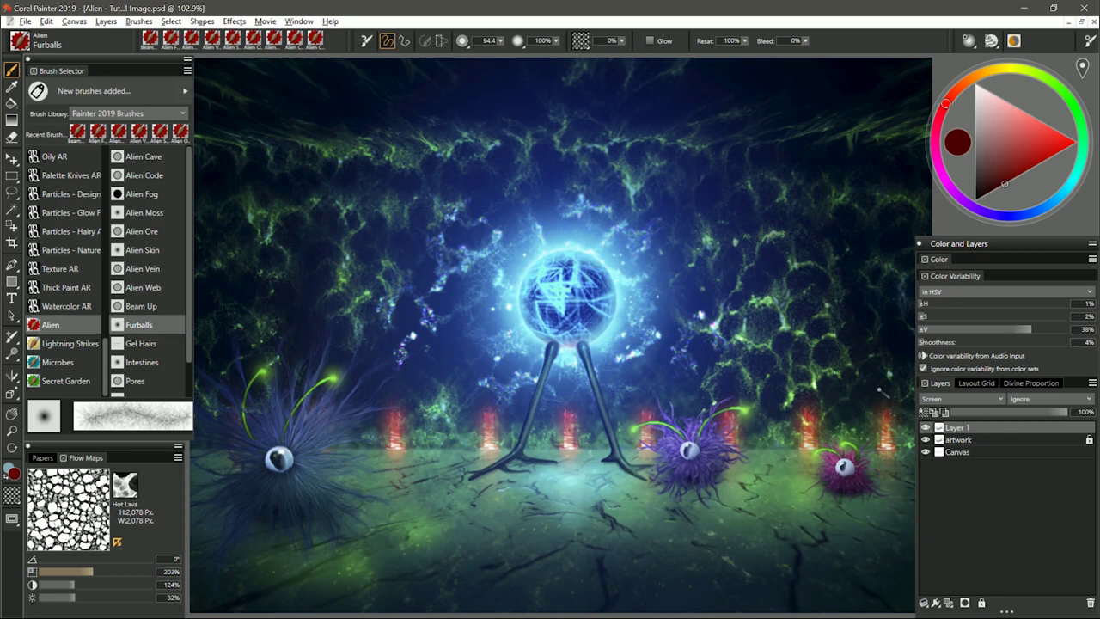
Set Layer 1's composite method to Default and paint a dark red furball on the floor beside the stand's left foot
click(945, 400)
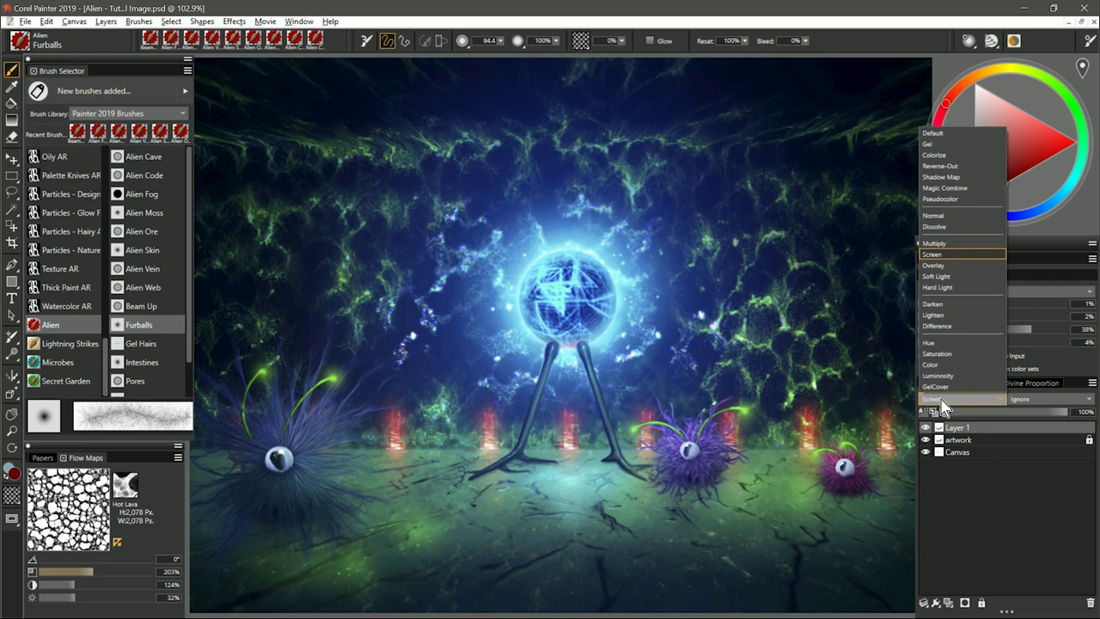
click(948, 135)
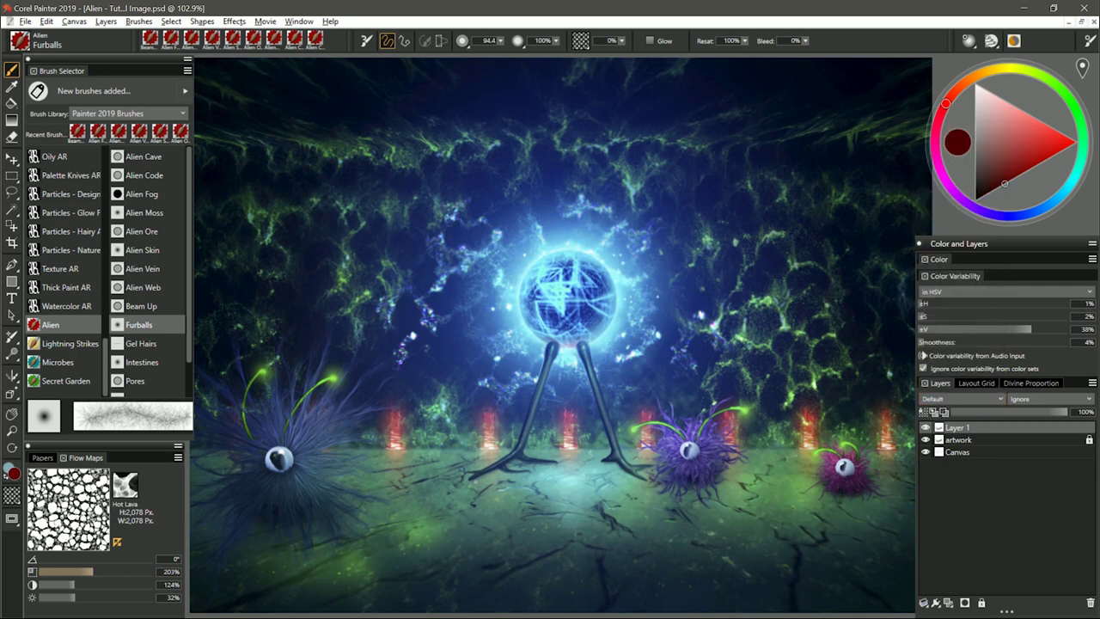
mouse_move(457, 481)
mouse_down()
mouse_move(466, 475)
mouse_move(472, 489)
mouse_up()
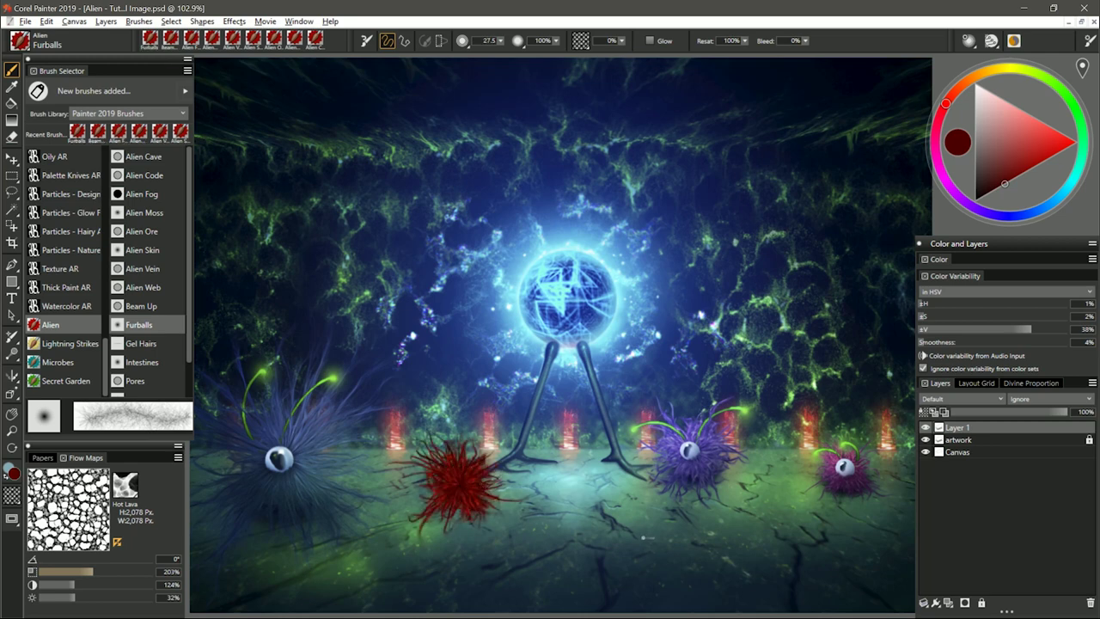
Paint a magenta furball on the floor below the orb and a large dark purple one in front of the right-hand creatures
click(945, 180)
click(584, 496)
drag(584, 497, 585, 498)
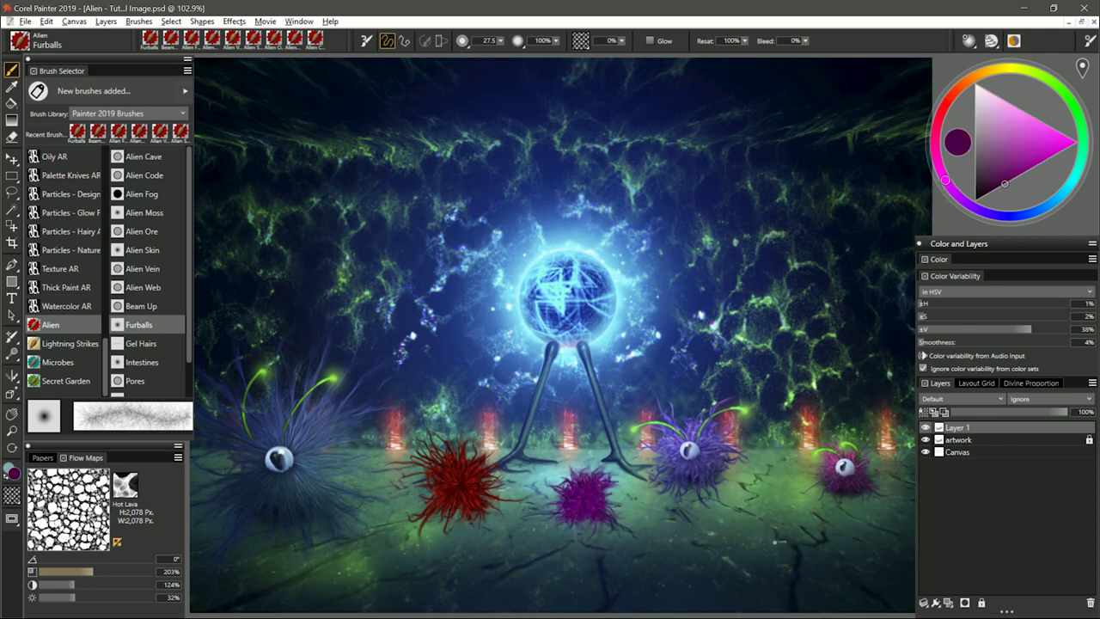
click(980, 210)
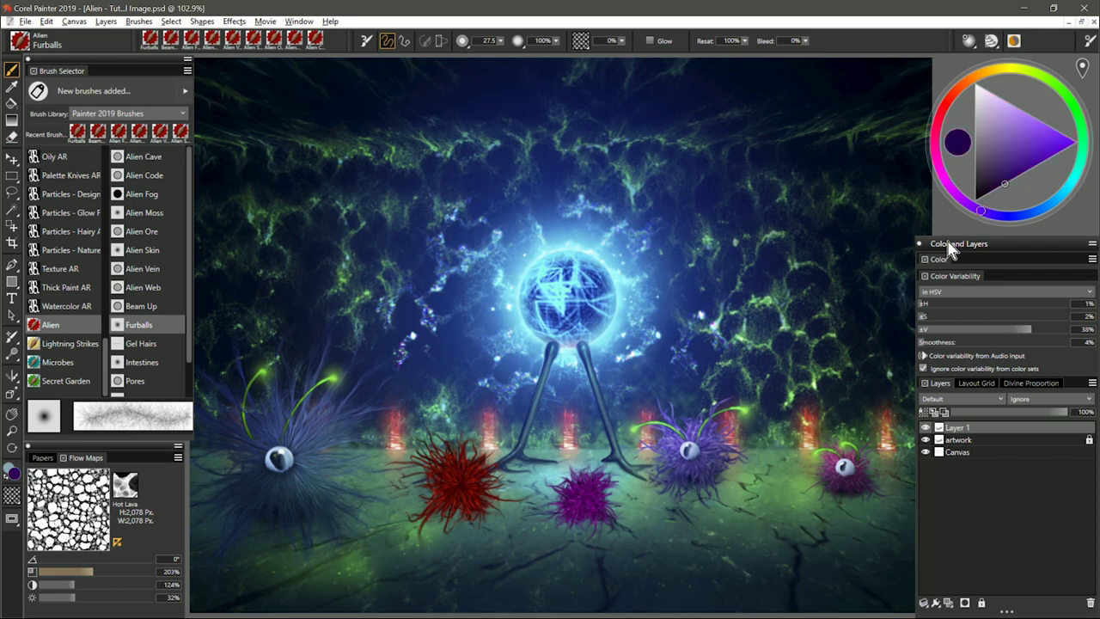
mouse_move(754, 457)
mouse_down()
mouse_move(777, 516)
mouse_move(770, 497)
mouse_up()
Repaint the dark yellow furball beside the red one smaller, and add another with brush size 1 beside the magenta one
drag(520, 481, 524, 489)
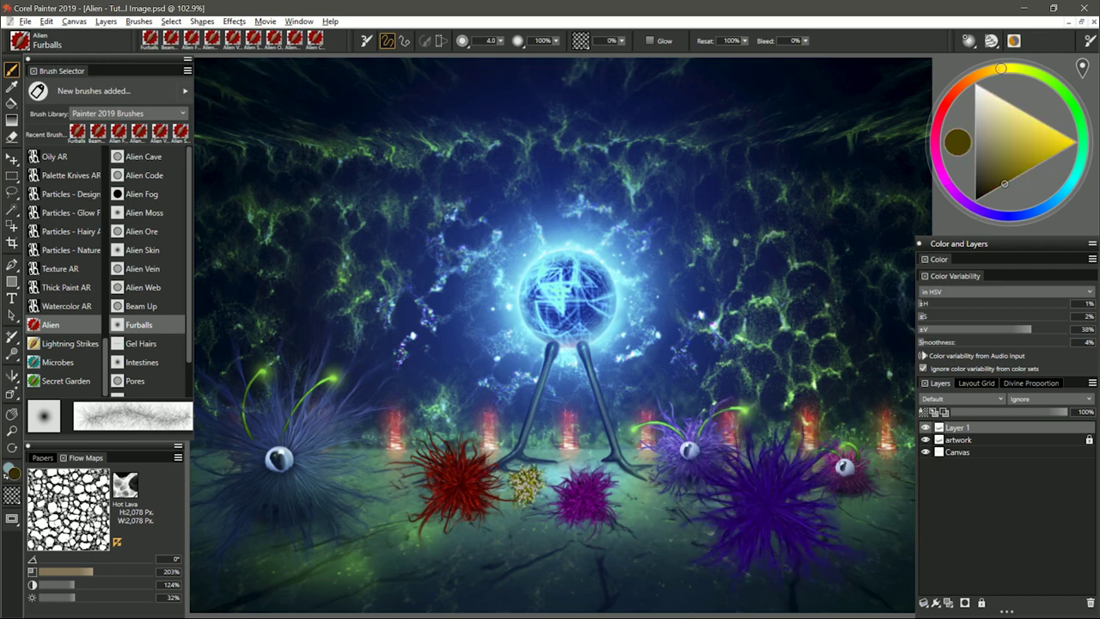
key(ctrl+z)
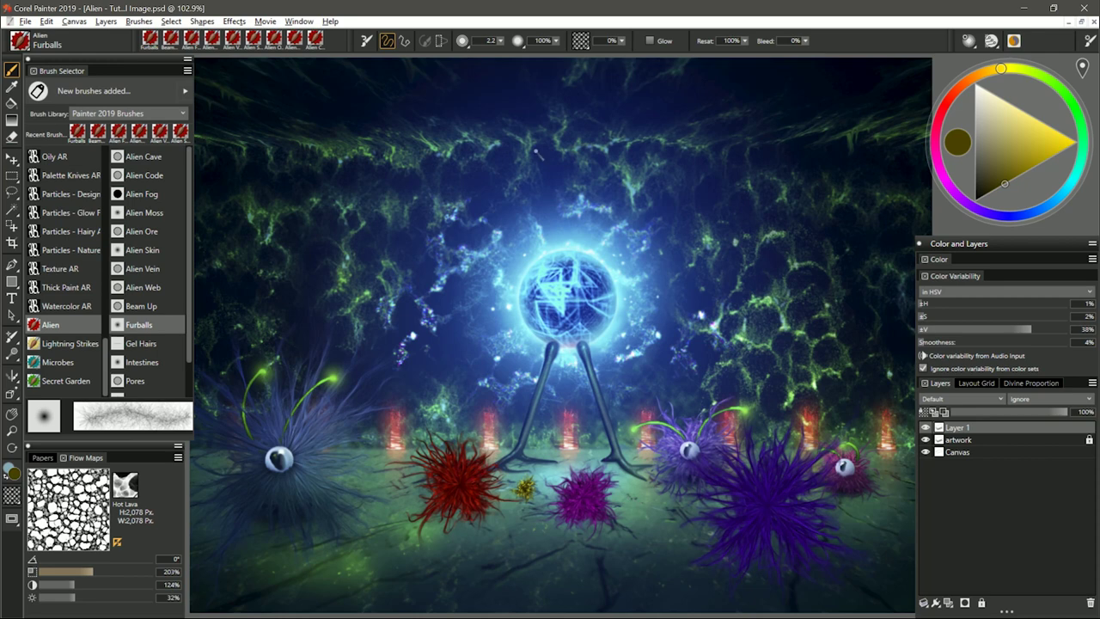
click(486, 40)
text(1)
key(Return)
click(635, 510)
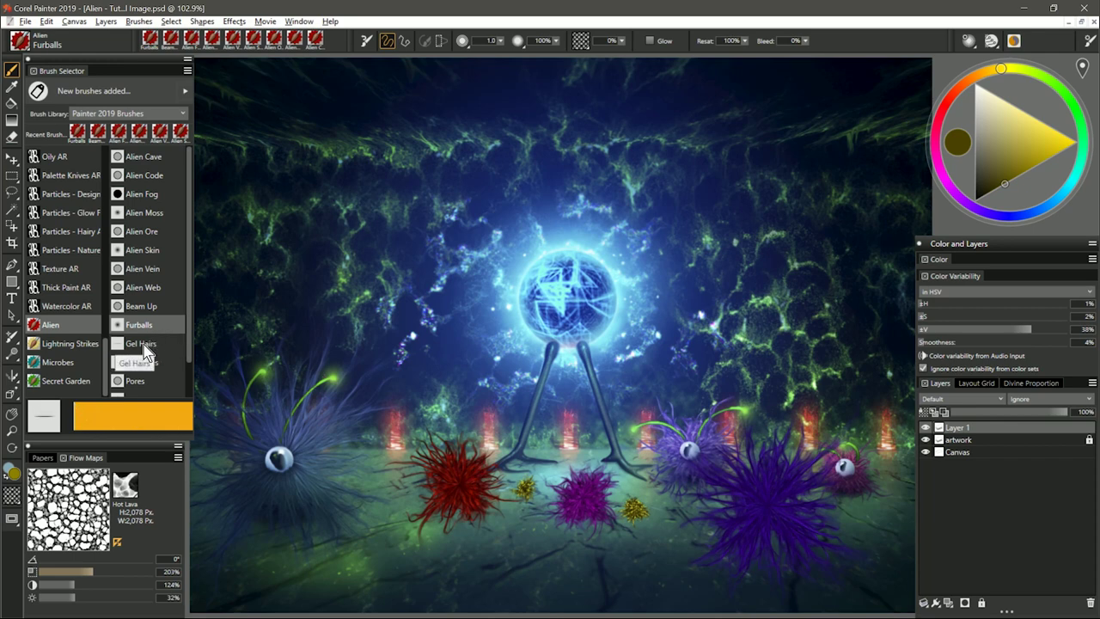
Select the Gel Hairs brush, pick a very dark green and add a new layer above the furballs
click(165, 344)
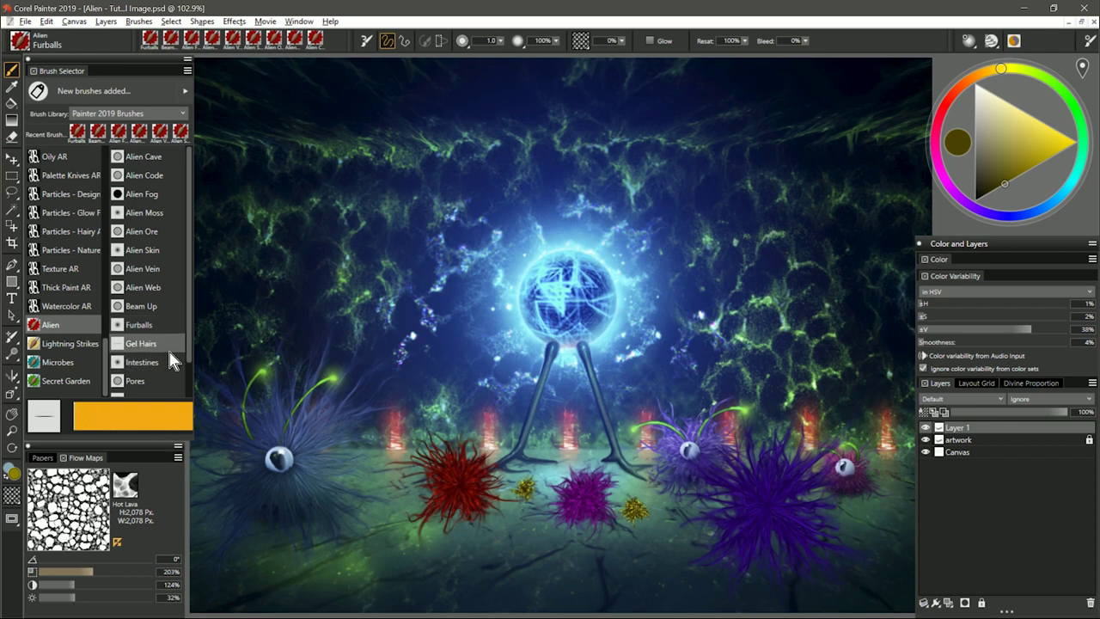
click(1045, 77)
click(992, 192)
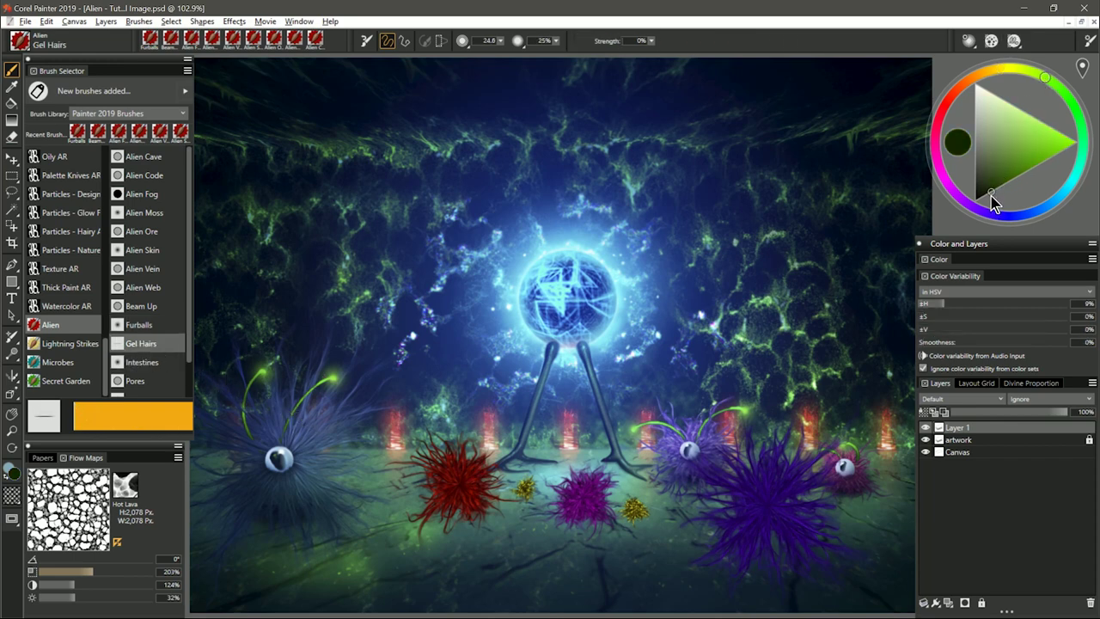
click(950, 603)
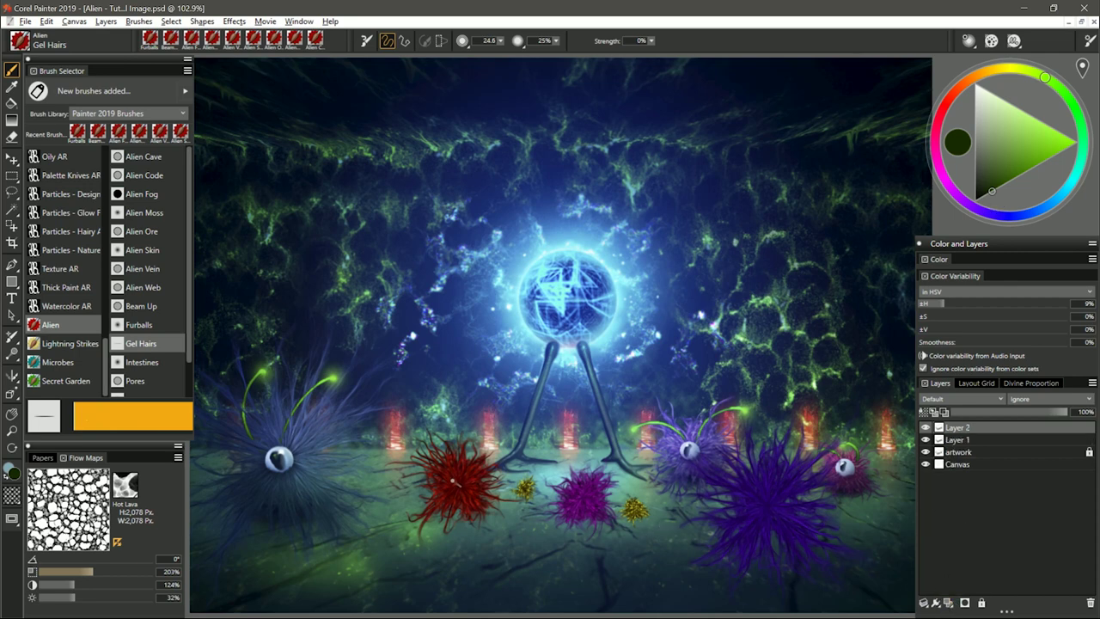
Paint curved green gel-hair antennae rising from the red furball, undoing and redoing a stroke
click(449, 442)
drag(446, 444, 453, 474)
key(ctrl+z)
drag(467, 462, 472, 450)
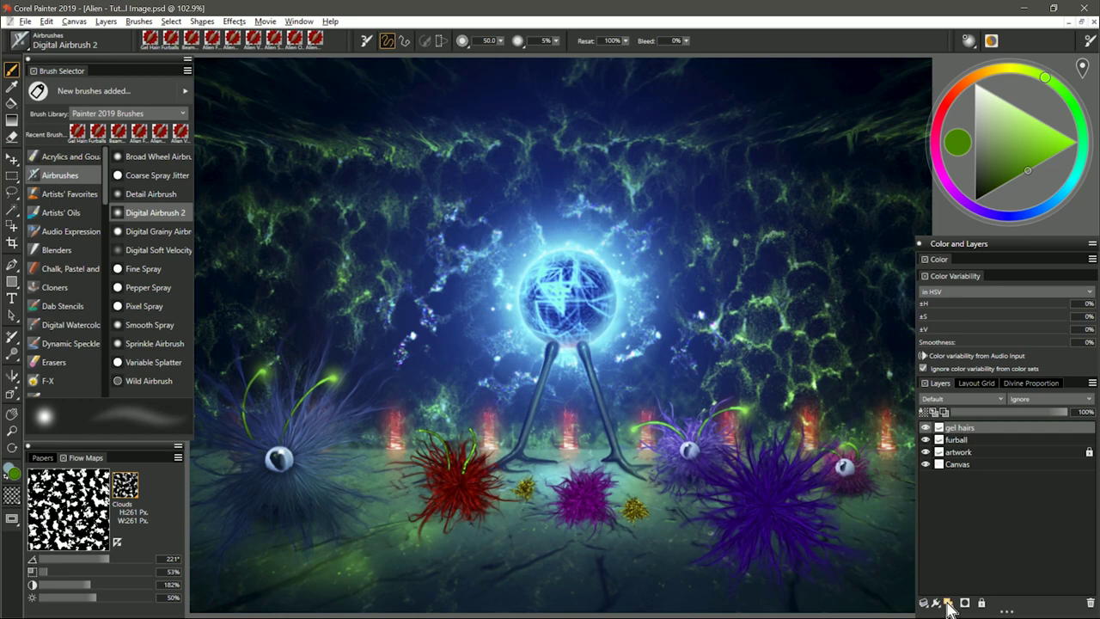
Add a new layer, change its composite method and airbrush a green glow over the blue and red furballs' antennae
click(948, 603)
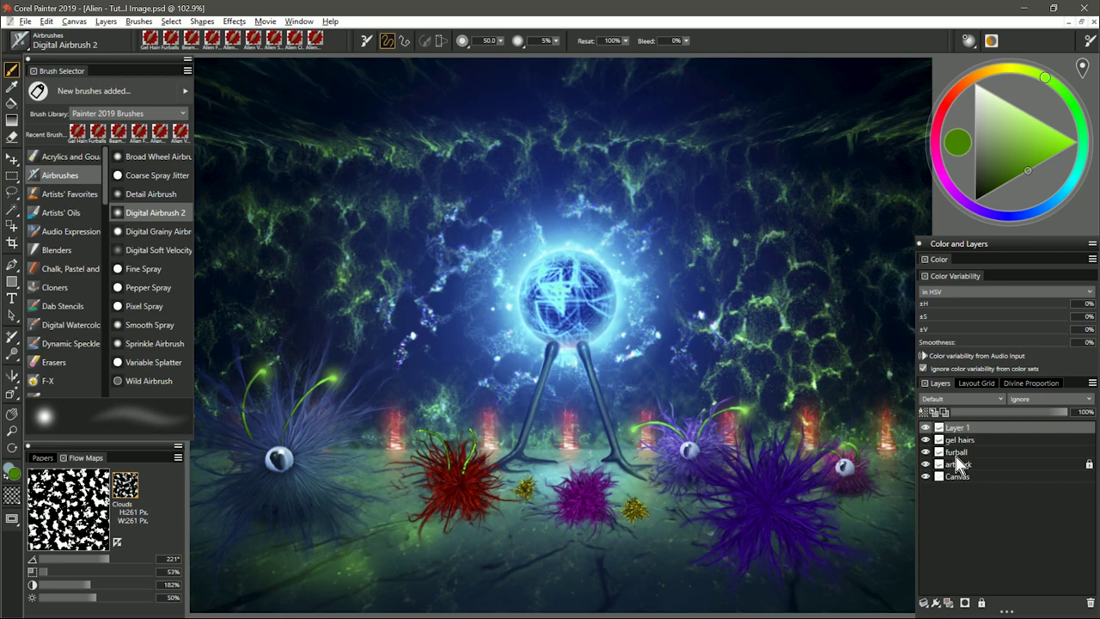
click(961, 398)
click(954, 261)
drag(342, 371, 358, 374)
drag(418, 431, 468, 430)
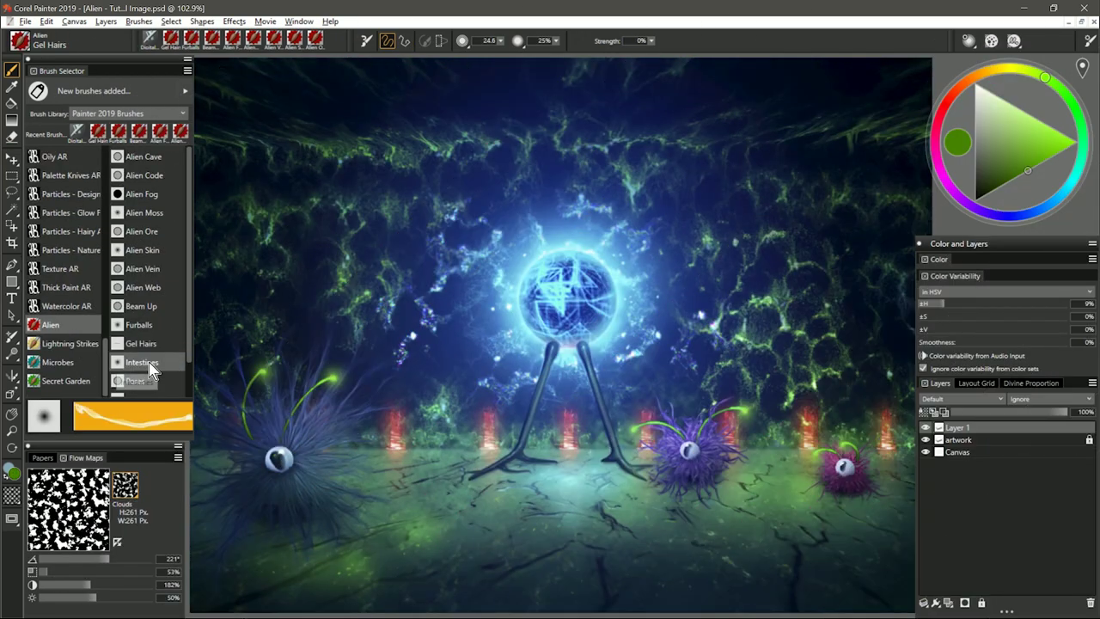
Select the Intestines brush, choose a deep pink and paint tangled strands across the cave floor below the orb
click(151, 362)
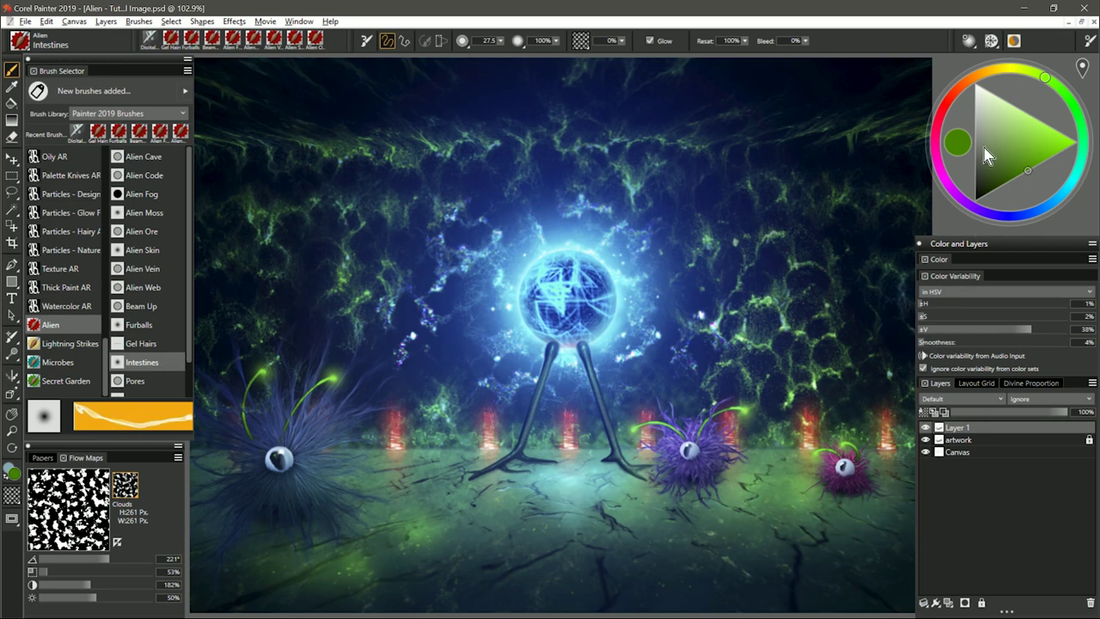
click(936, 145)
click(1038, 157)
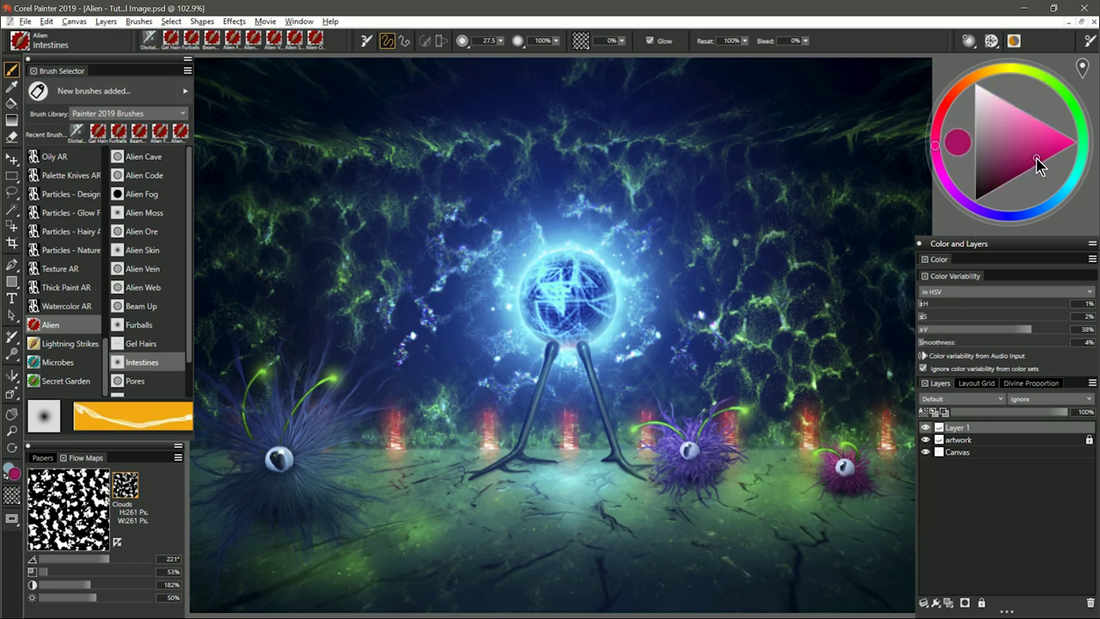
mouse_move(412, 490)
mouse_down()
mouse_move(666, 507)
mouse_move(602, 468)
mouse_move(688, 485)
mouse_move(653, 520)
mouse_move(554, 549)
mouse_move(666, 580)
mouse_up()
mouse_move(660, 531)
mouse_down()
mouse_move(679, 549)
mouse_move(452, 563)
mouse_move(469, 481)
mouse_move(382, 533)
mouse_move(455, 490)
mouse_move(585, 541)
mouse_up()
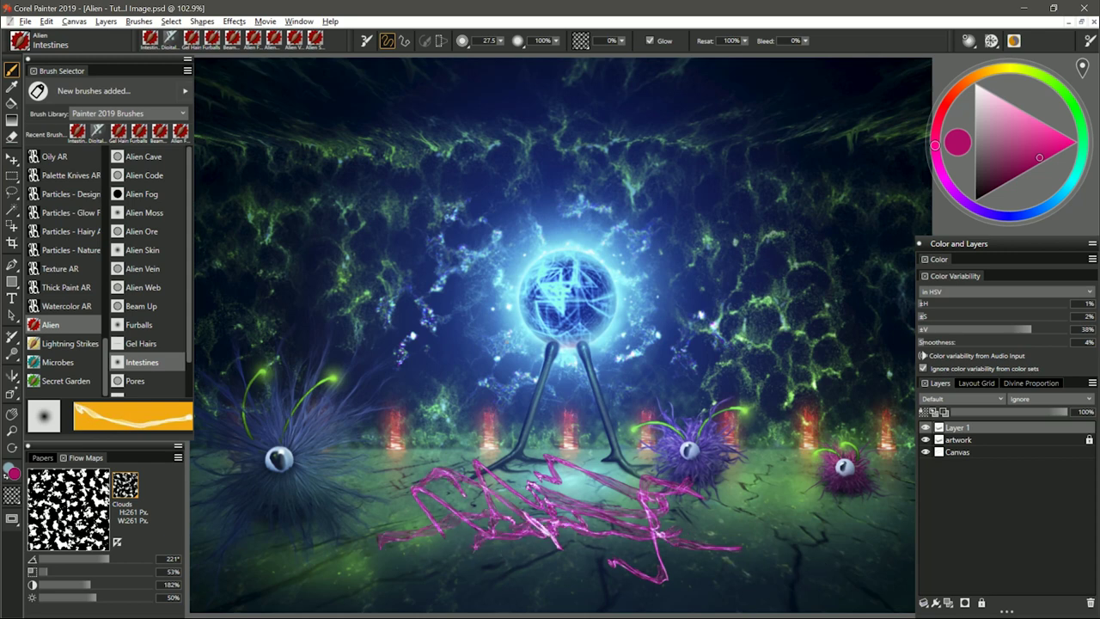
Move the pink strands up beside the orb's right side and scale them down
click(12, 159)
mouse_move(552, 542)
mouse_down()
mouse_move(570, 542)
mouse_move(493, 463)
mouse_move(720, 378)
mouse_up()
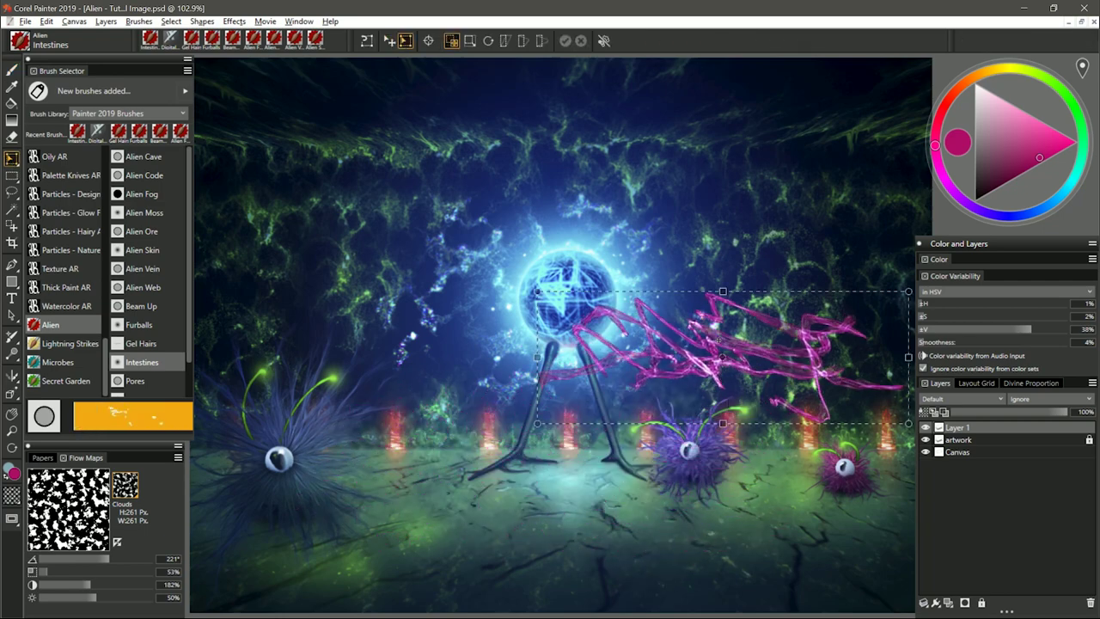
drag(537, 292, 641, 319)
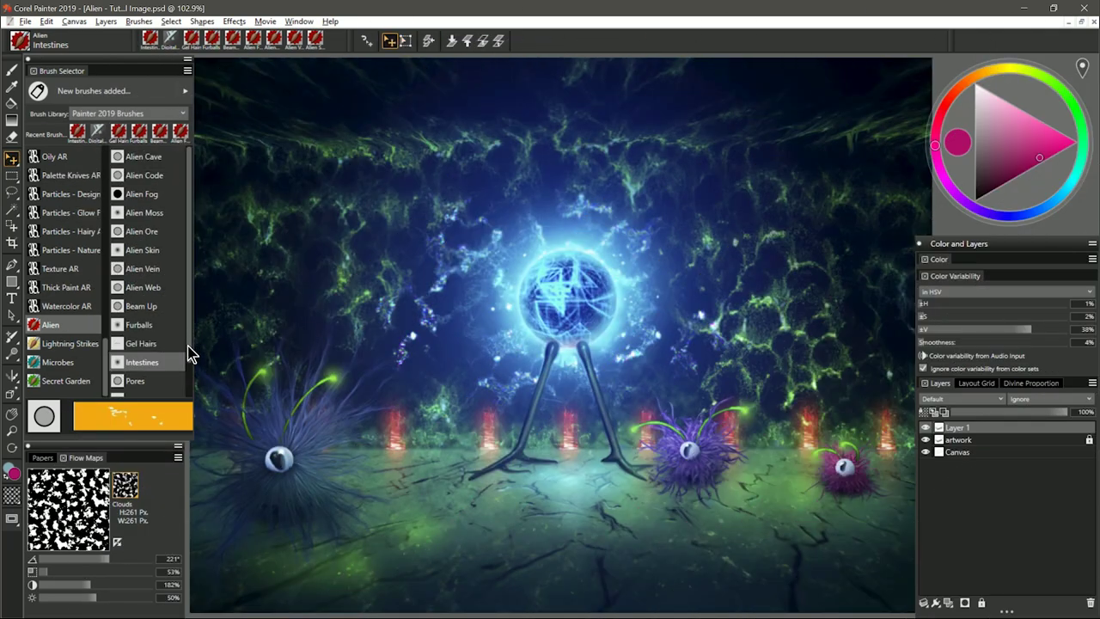
Select the Pores brush, pick a very dark green and paint a test stroke between the legs of the orb's stand
click(143, 344)
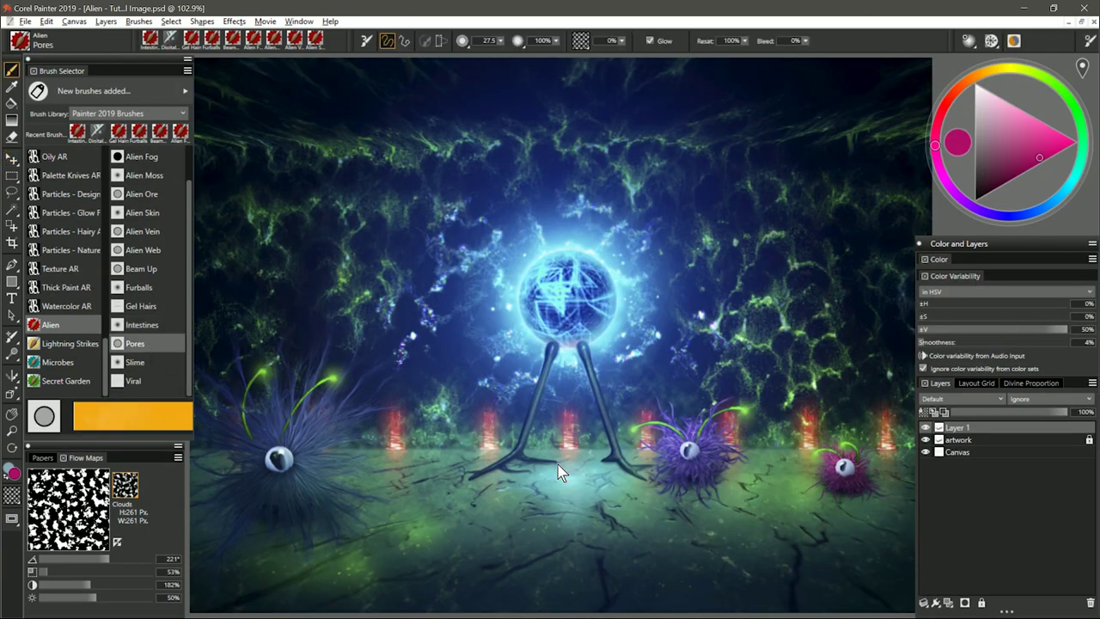
click(986, 189)
click(1073, 106)
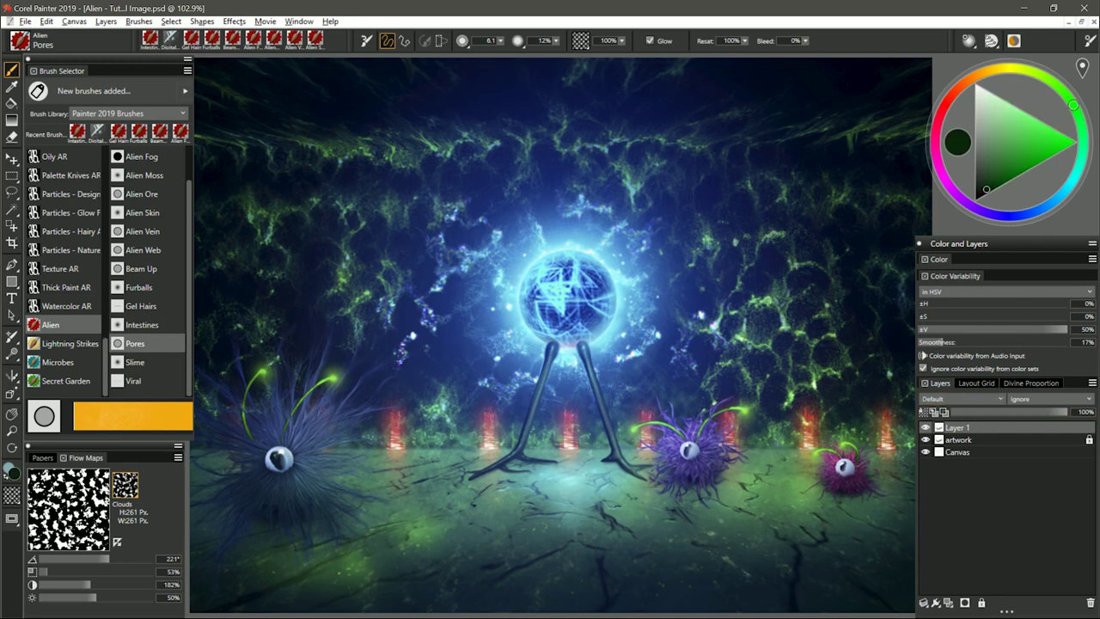
drag(605, 421, 534, 400)
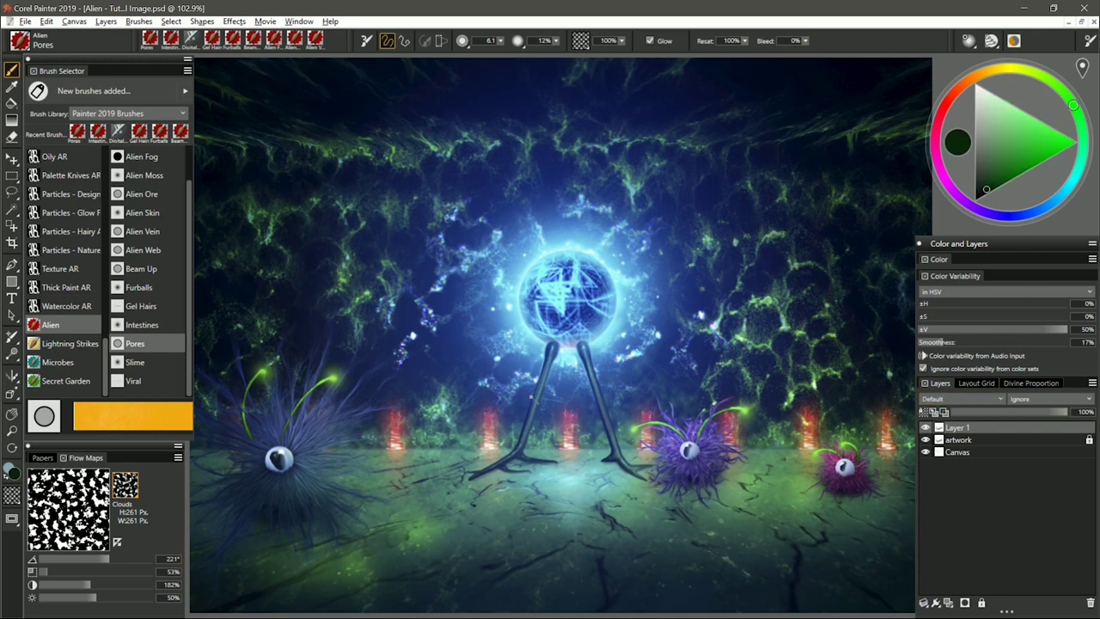
Choose the Simulated Woodgrain paper at 152% scale and 138% contrast for the Pores brush
click(48, 458)
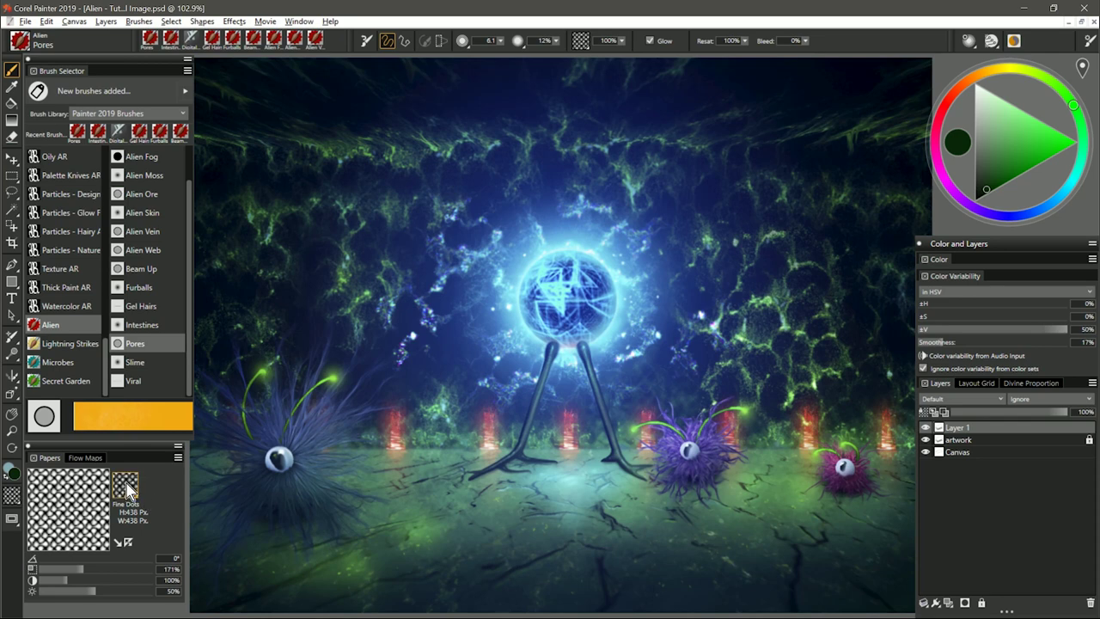
click(126, 486)
click(201, 498)
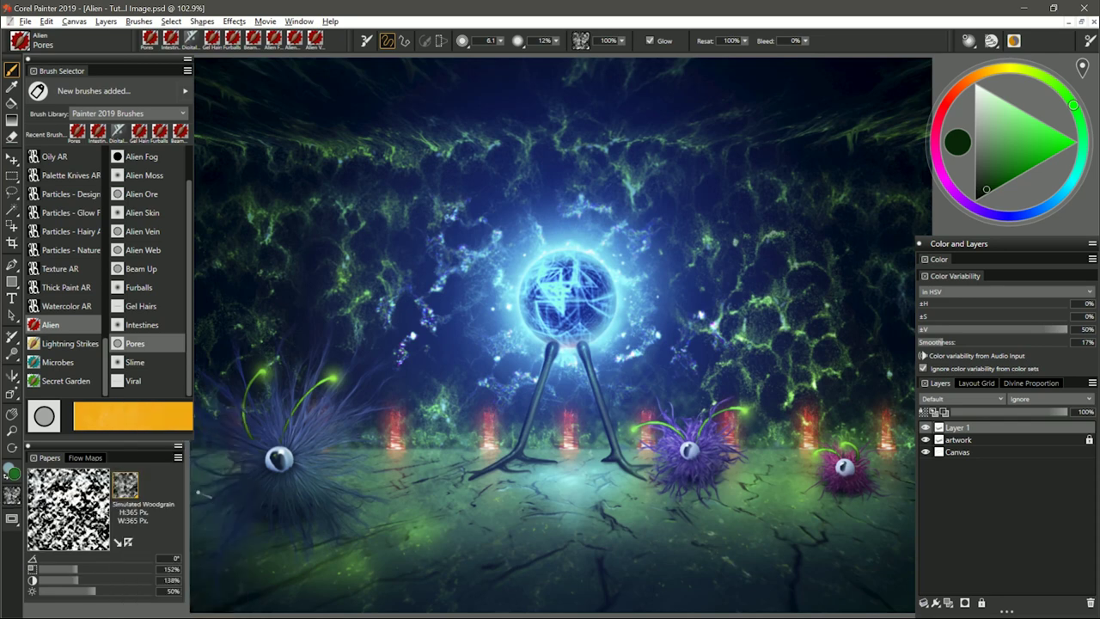
click(90, 458)
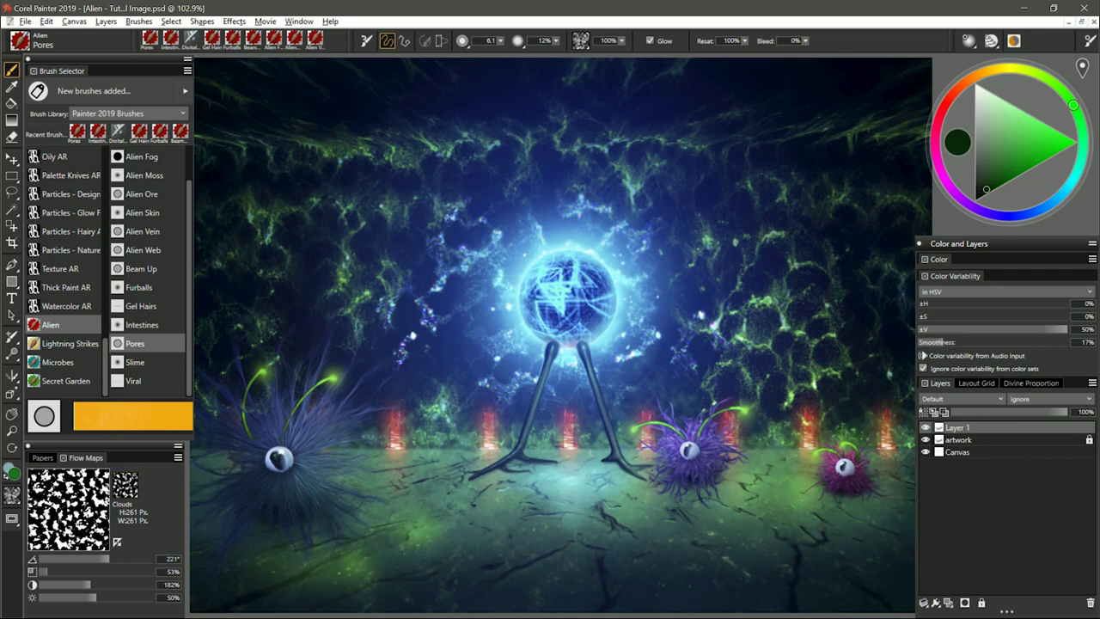
Paint green pore texture over the left cave wall, and dark blue pores with the Pebble Board paper on the right wall
mouse_move(378, 199)
mouse_down()
mouse_move(389, 353)
mouse_move(412, 230)
mouse_move(417, 370)
mouse_up()
drag(434, 207, 446, 378)
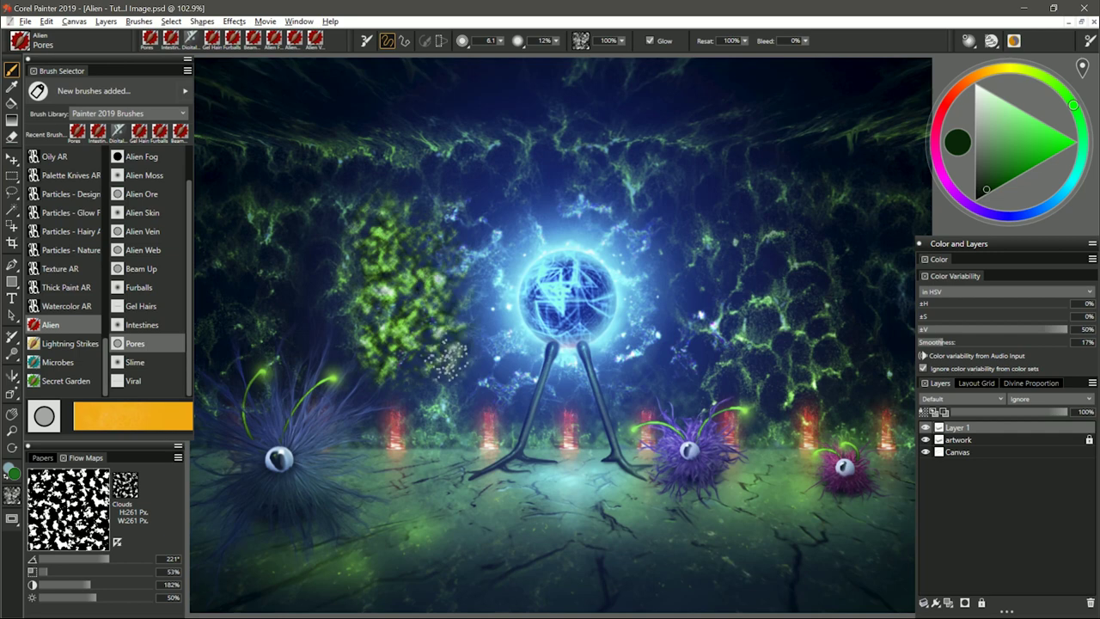
drag(469, 244, 482, 301)
mouse_move(363, 231)
mouse_down()
mouse_move(341, 297)
mouse_move(309, 269)
mouse_up()
drag(356, 199, 295, 325)
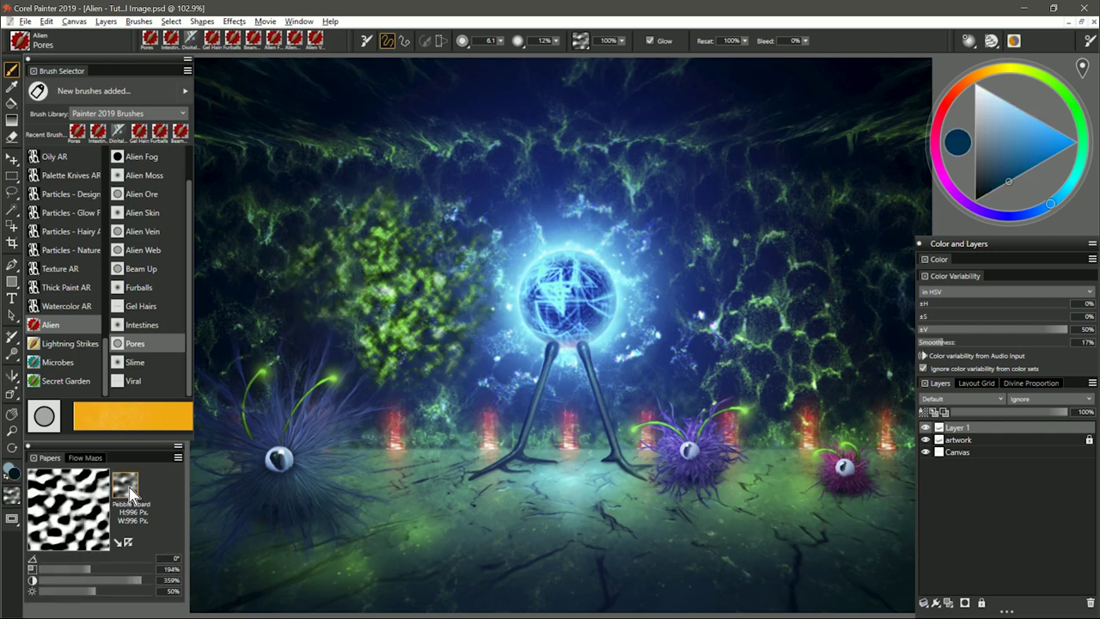
mouse_move(735, 245)
mouse_down()
mouse_move(743, 270)
mouse_move(758, 292)
mouse_move(781, 275)
mouse_move(771, 227)
mouse_move(796, 220)
mouse_move(814, 285)
mouse_move(831, 255)
mouse_move(848, 257)
mouse_move(837, 299)
mouse_move(782, 335)
mouse_up()
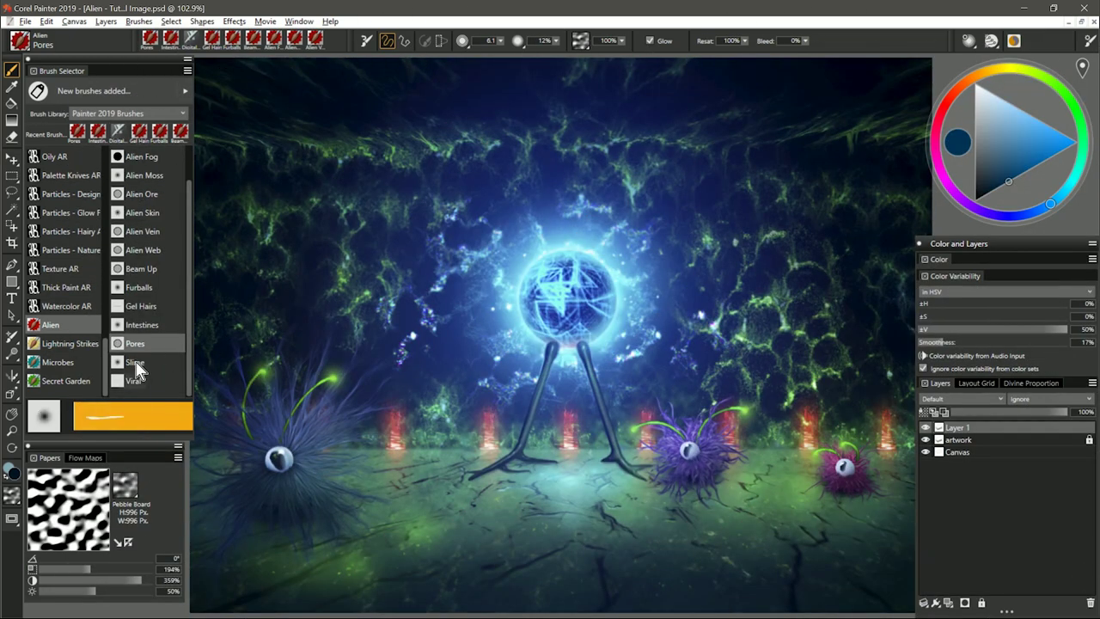
Select the Slime brush, pick a dark green and paint two vertical slime drips down the right cave wall
click(137, 365)
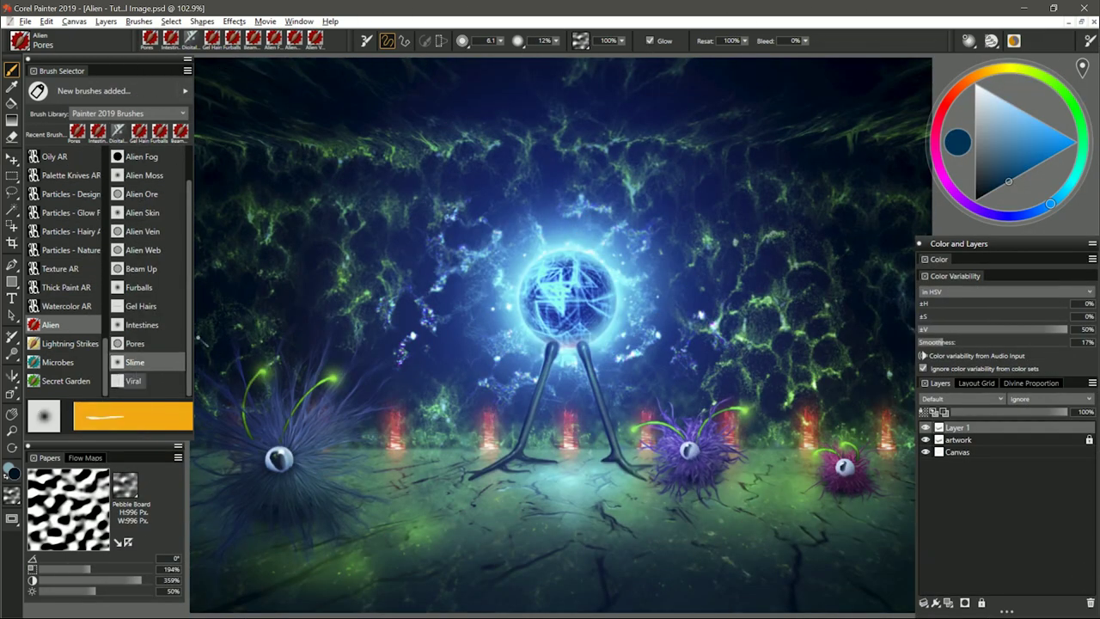
click(1049, 79)
click(1015, 179)
click(1005, 183)
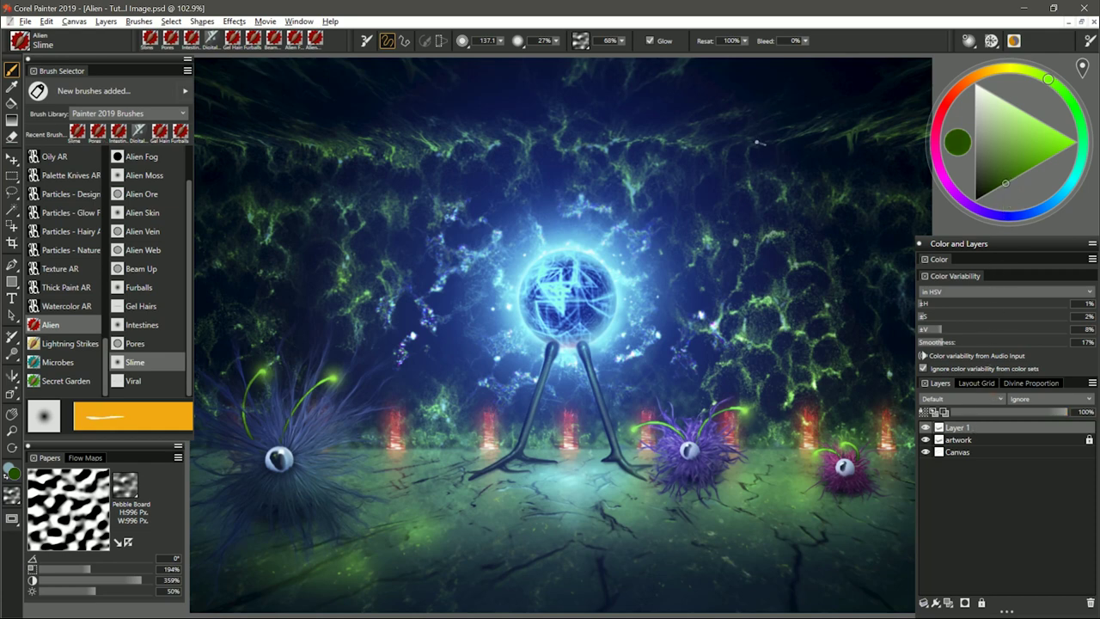
drag(756, 155, 757, 394)
drag(777, 155, 775, 295)
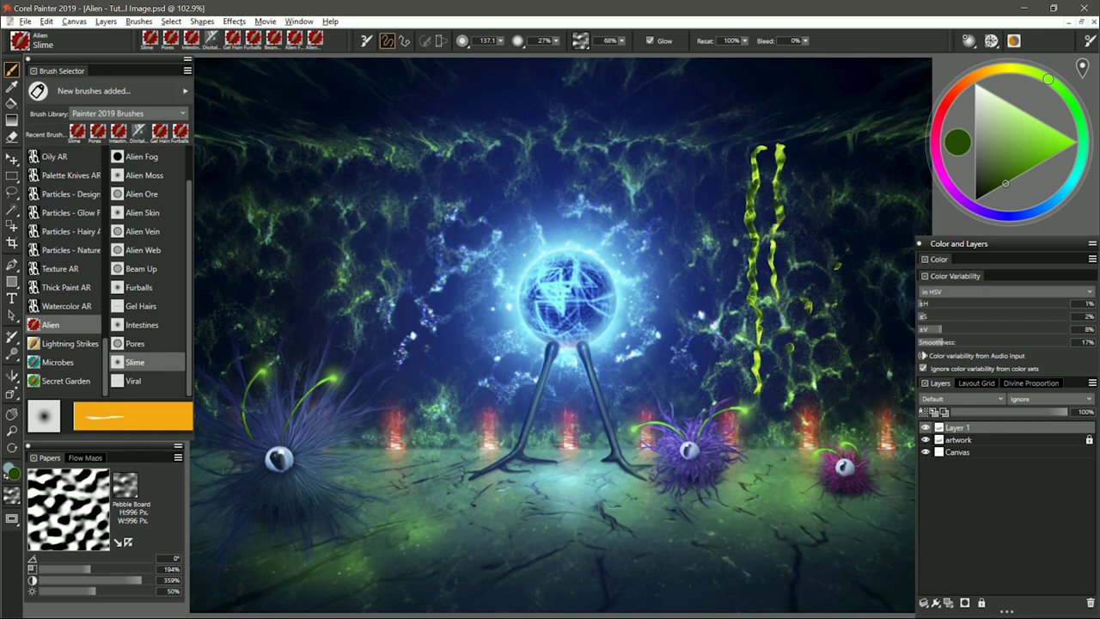
Paint slime strokes around the orb in dark green and near-black green, plus a near-black purple one across the stand's leg
mouse_move(631, 354)
mouse_down()
mouse_move(643, 344)
mouse_move(653, 361)
mouse_move(635, 330)
mouse_up()
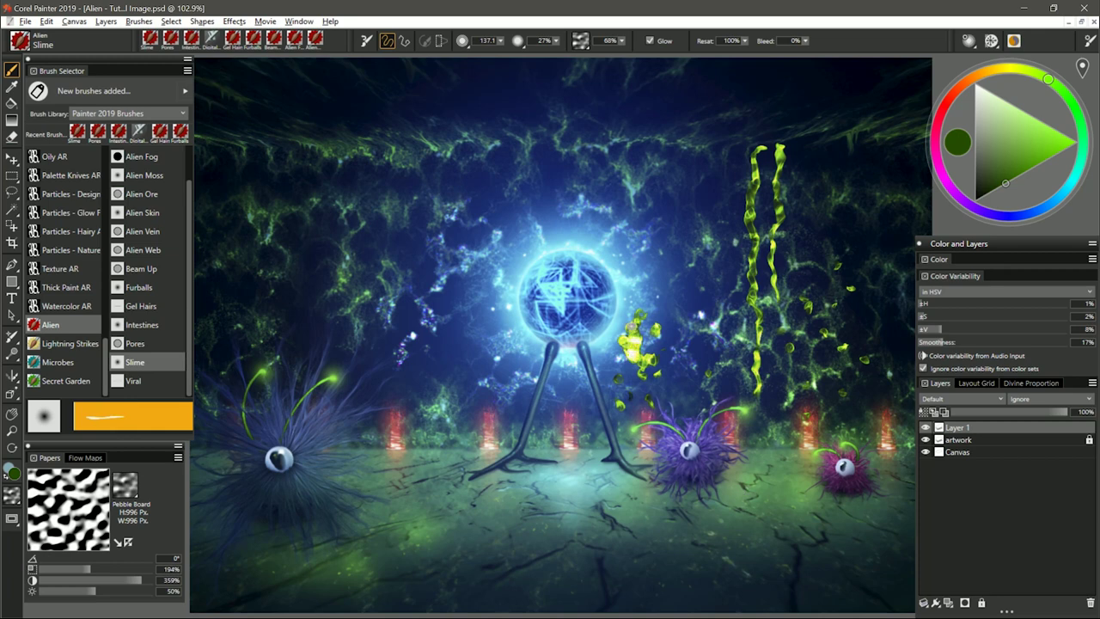
drag(1005, 183, 984, 195)
mouse_move(666, 294)
mouse_down()
mouse_move(698, 282)
mouse_move(679, 270)
mouse_move(719, 277)
mouse_move(698, 266)
mouse_move(732, 249)
mouse_up()
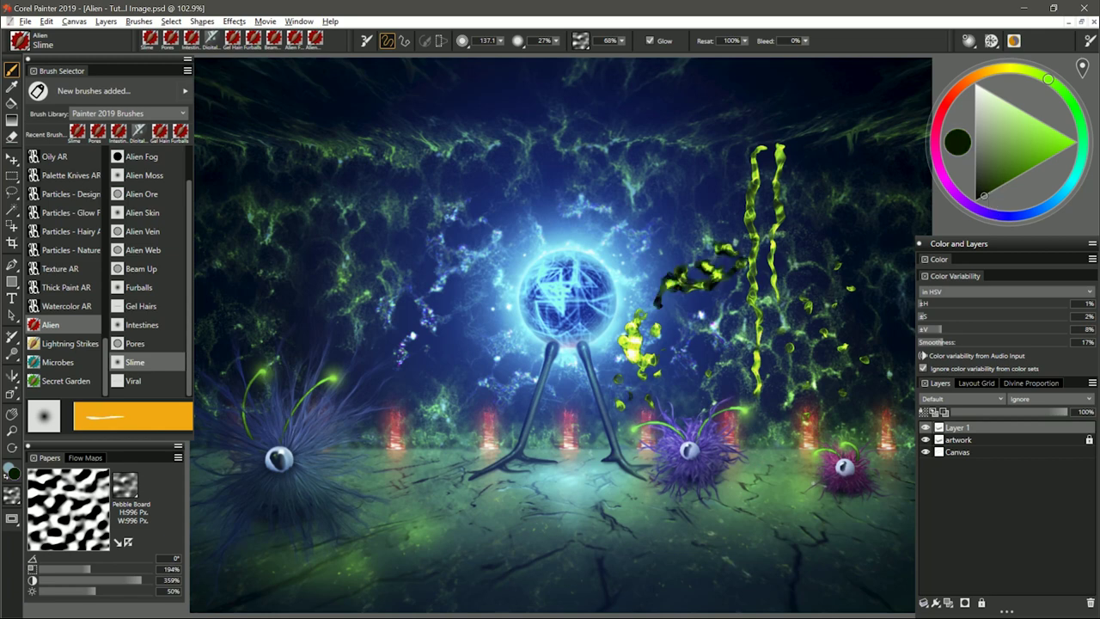
click(948, 183)
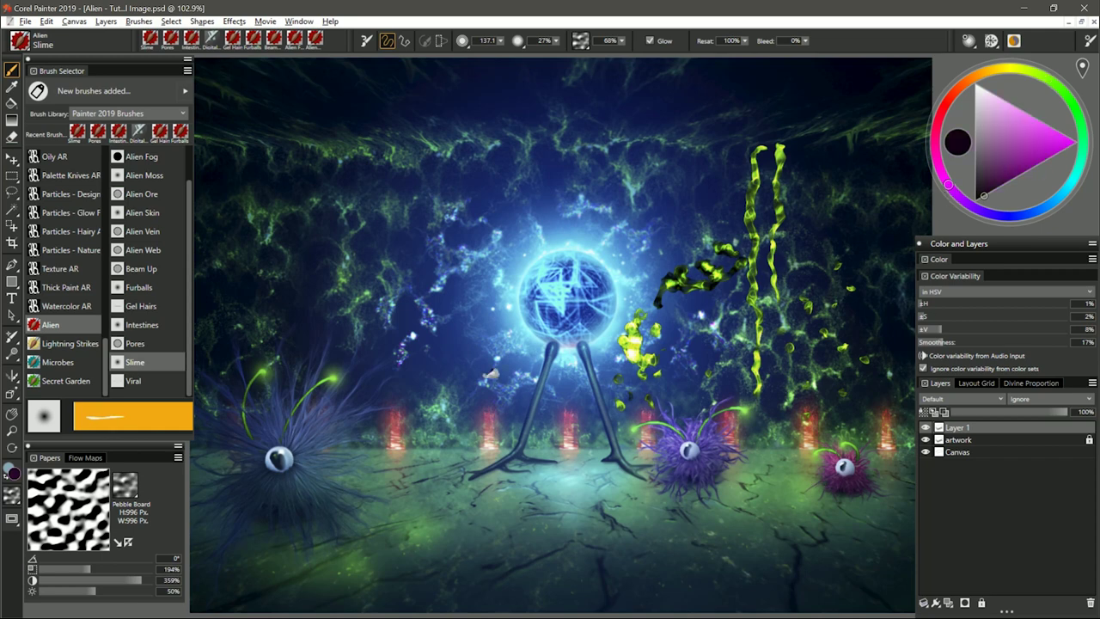
mouse_move(491, 374)
mouse_down()
mouse_move(511, 366)
mouse_move(516, 389)
mouse_move(541, 396)
mouse_move(520, 402)
mouse_move(541, 410)
mouse_move(571, 400)
mouse_up()
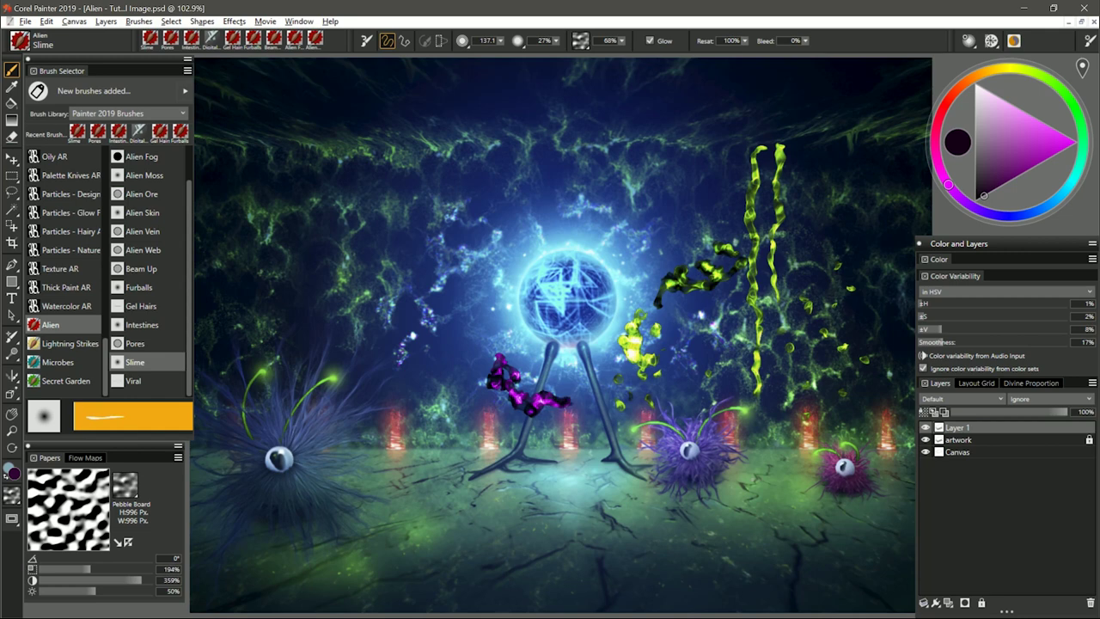
Set Layer 1 to Screen blending and paint a purple slime stroke with the Small Dots paper beside the orb
click(960, 398)
click(945, 255)
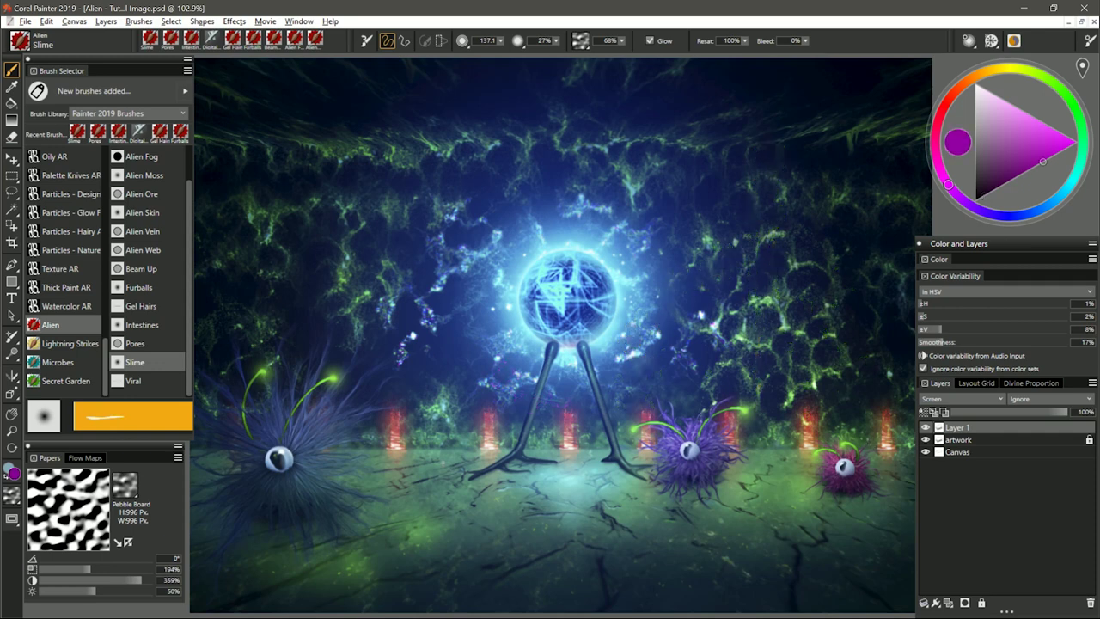
click(125, 487)
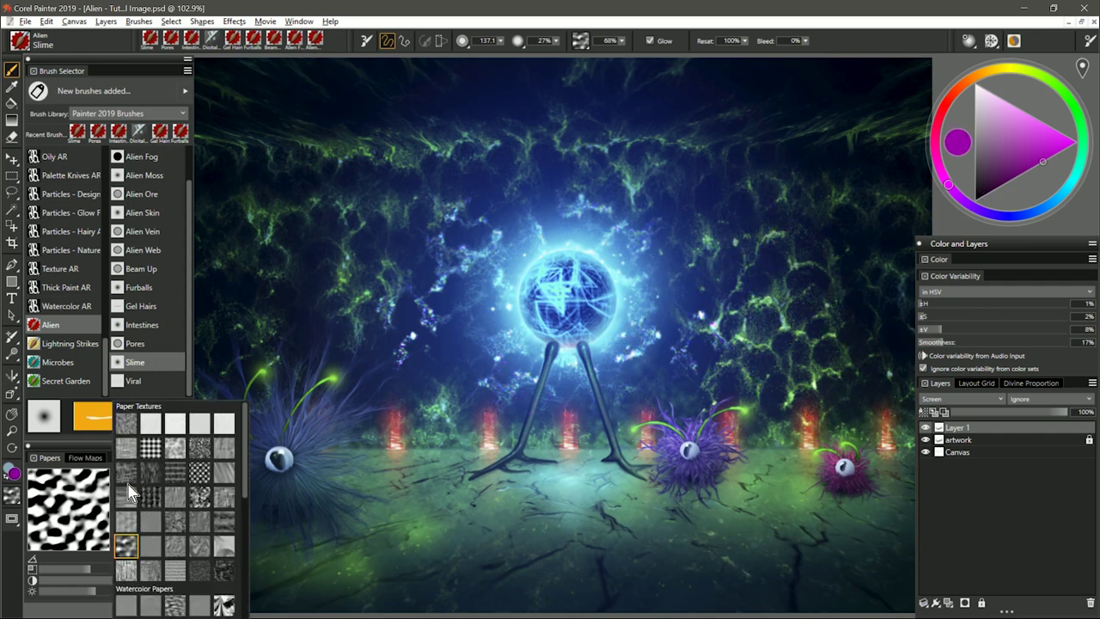
click(152, 450)
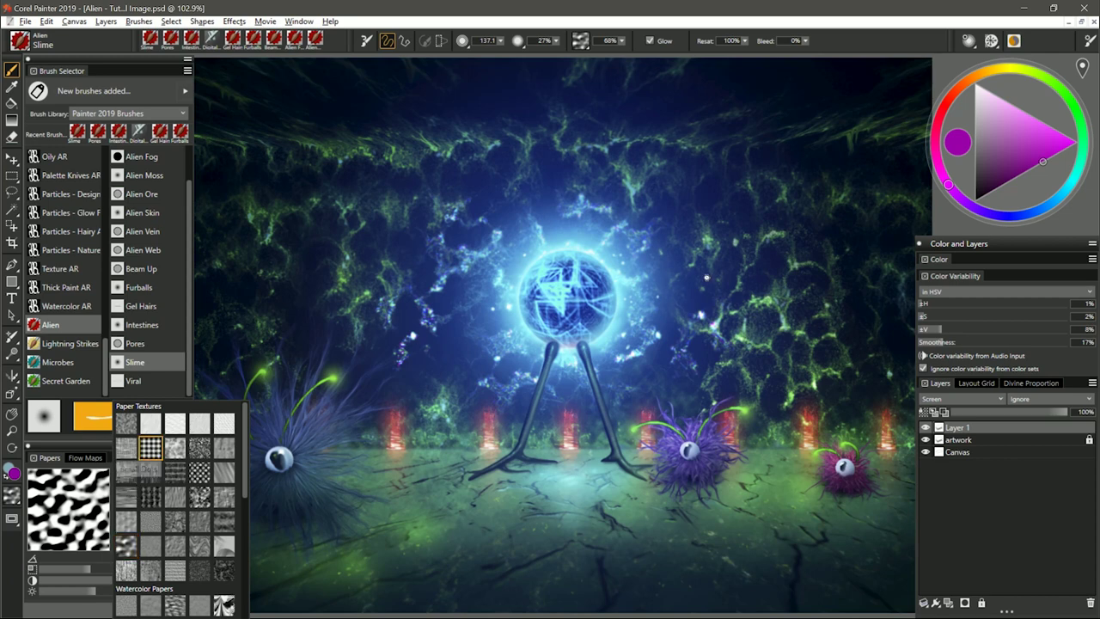
mouse_move(729, 275)
mouse_down()
mouse_move(719, 344)
mouse_move(672, 361)
mouse_move(659, 395)
mouse_up()
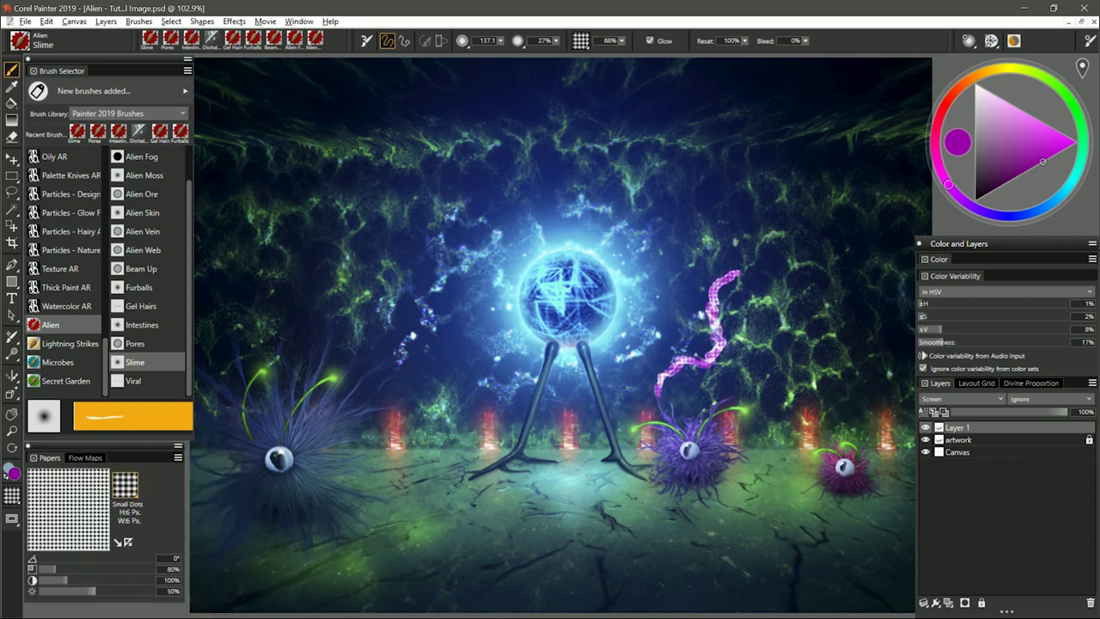
Paint more purple slime strokes on the right cave wall using the Simulated Woodgrain and Thick Handmade Paper textures
click(126, 486)
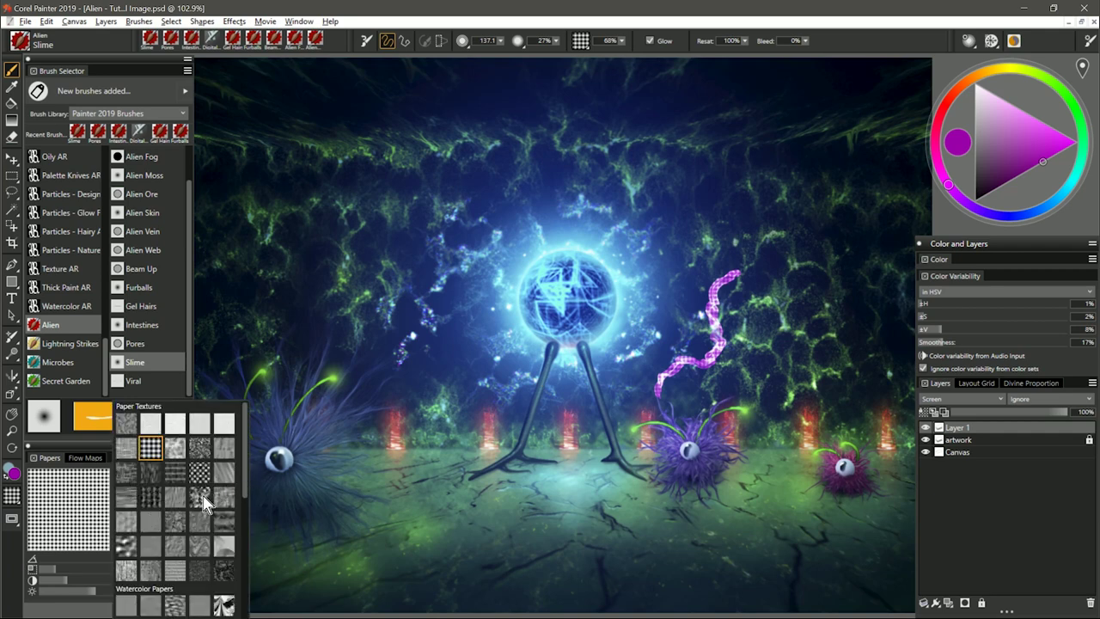
mouse_move(770, 282)
mouse_down()
mouse_move(760, 326)
mouse_move(781, 356)
mouse_move(753, 368)
mouse_move(746, 396)
mouse_up()
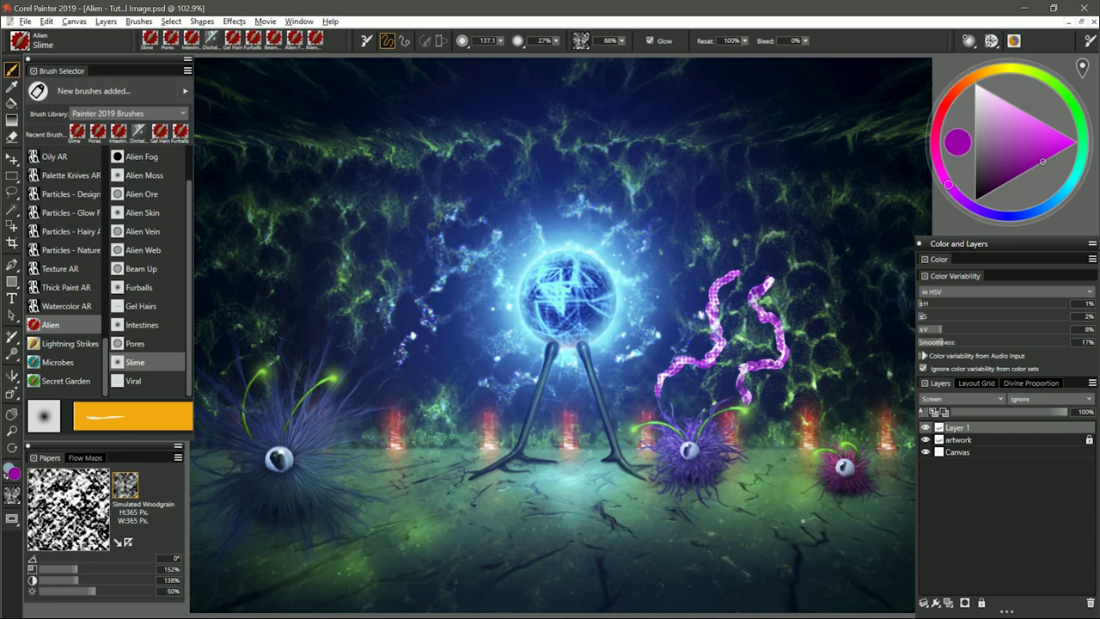
click(125, 485)
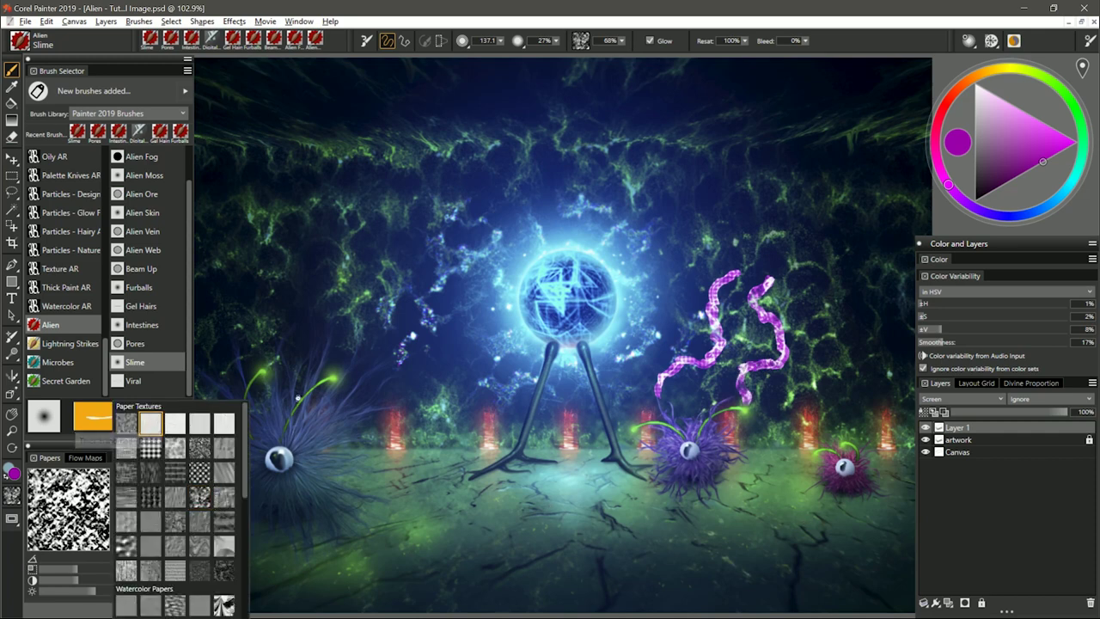
click(151, 428)
mouse_move(821, 291)
mouse_down()
mouse_move(812, 318)
mouse_move(830, 354)
mouse_move(782, 403)
mouse_up()
drag(852, 297, 834, 402)
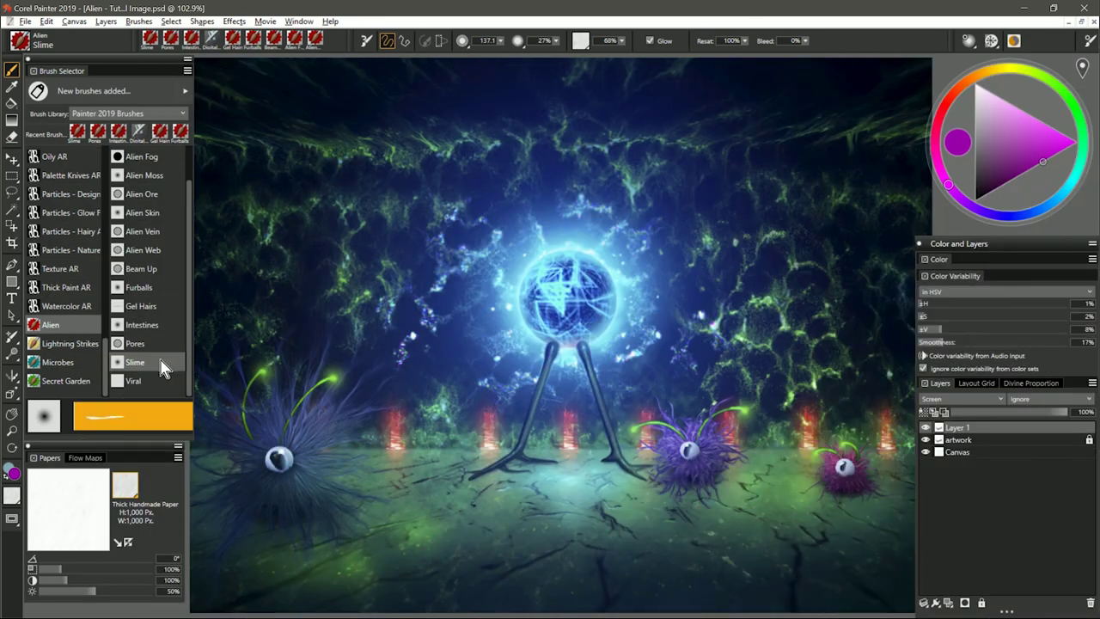
Paint dark olive specks across the cave floor with the Viral brush at size 93.7 and Layer 1 blending set to Default
click(136, 380)
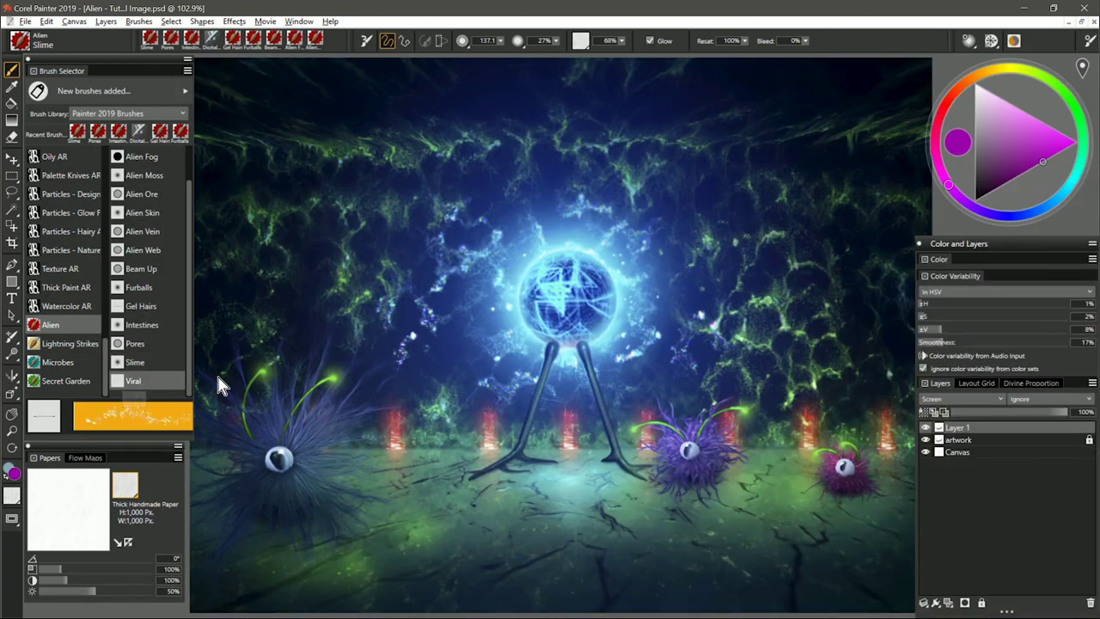
click(1023, 70)
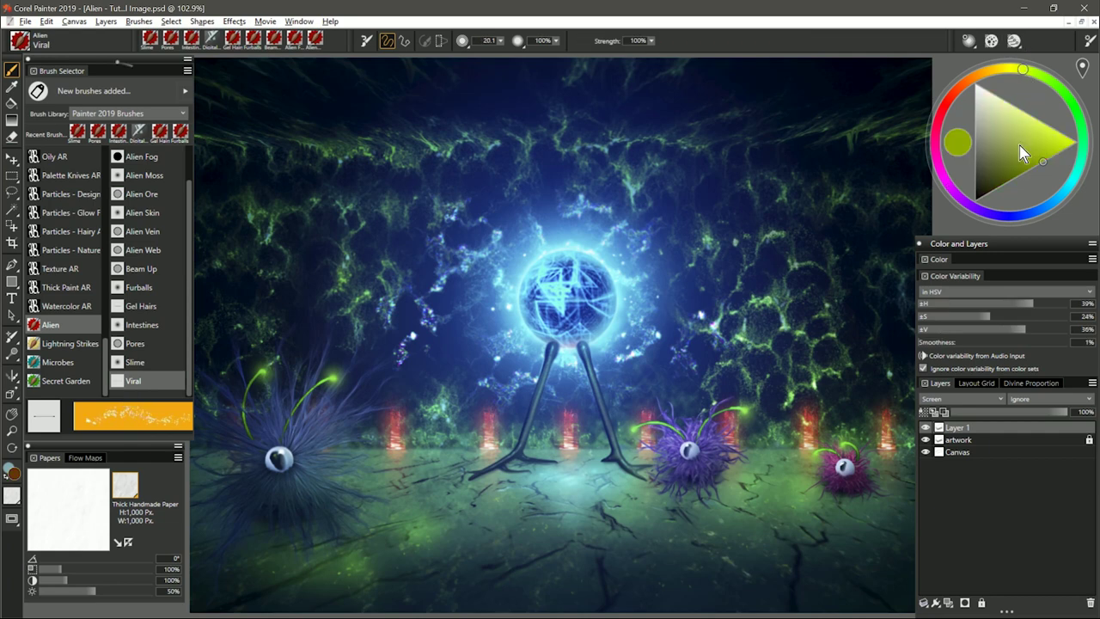
click(1011, 180)
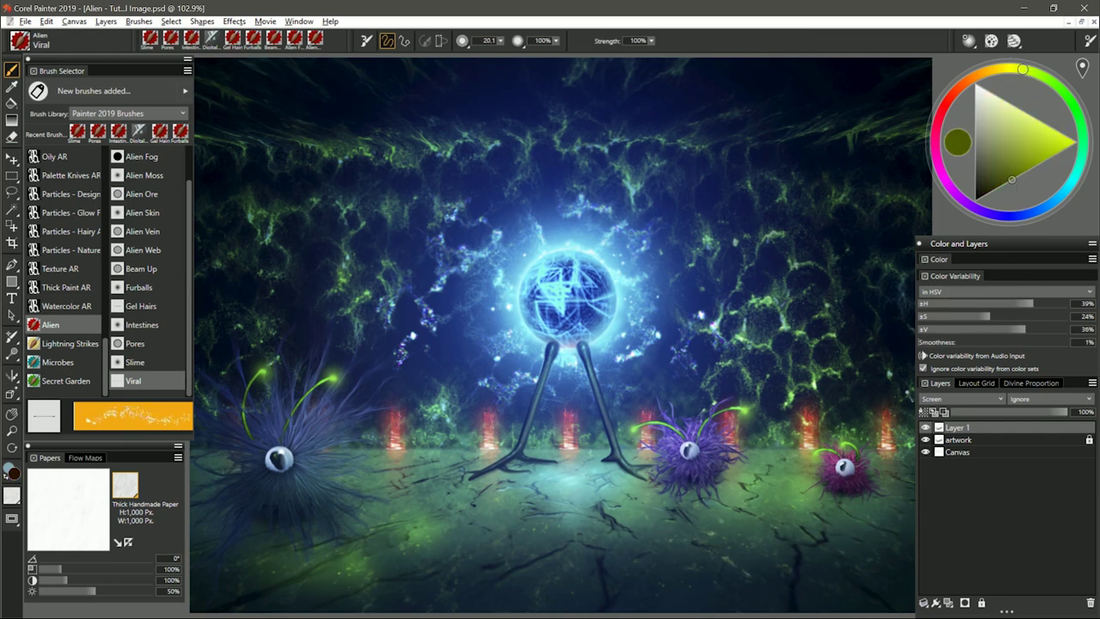
mouse_move(449, 545)
mouse_down()
mouse_move(486, 563)
mouse_move(601, 577)
mouse_move(427, 571)
mouse_move(657, 546)
mouse_move(831, 584)
mouse_move(863, 536)
mouse_move(889, 555)
mouse_up()
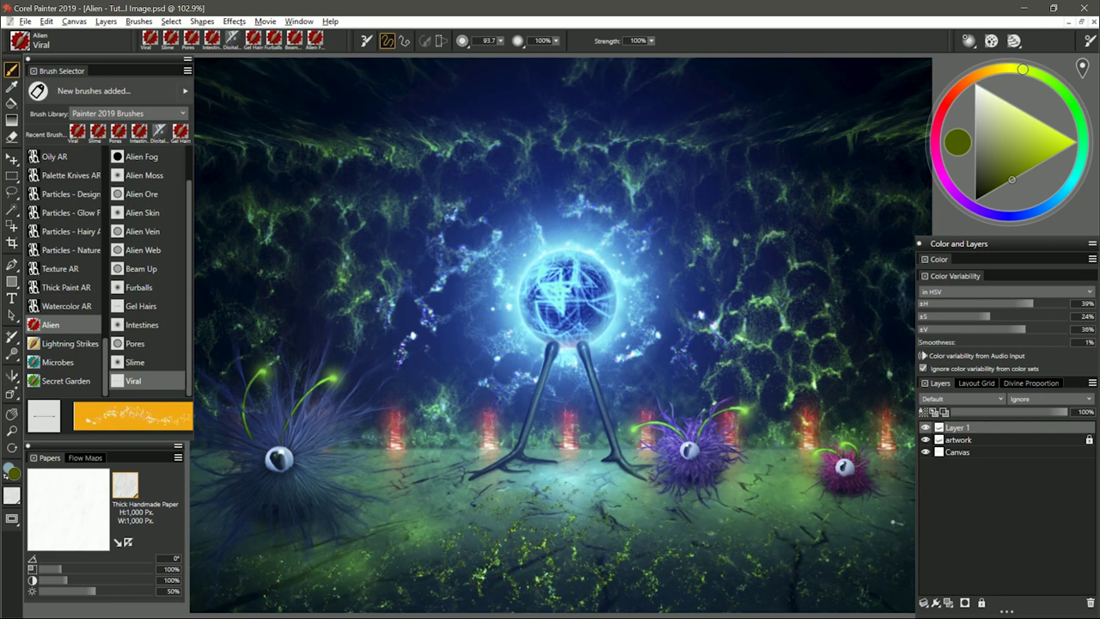
Try viral speck strokes on the right and left cave walls and undo them
mouse_move(816, 358)
mouse_down()
mouse_move(769, 309)
mouse_move(784, 247)
mouse_move(842, 259)
mouse_move(827, 232)
mouse_up()
key(ctrl+z)
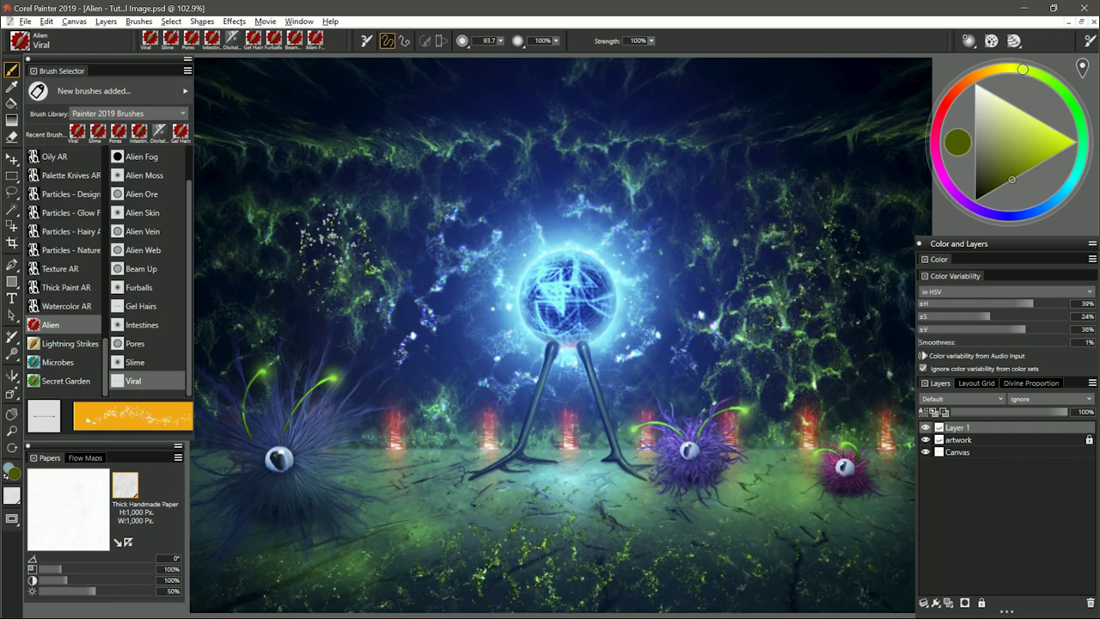
mouse_move(247, 294)
mouse_down()
mouse_move(254, 306)
mouse_move(391, 211)
mouse_move(253, 242)
mouse_move(367, 203)
mouse_move(352, 194)
mouse_up()
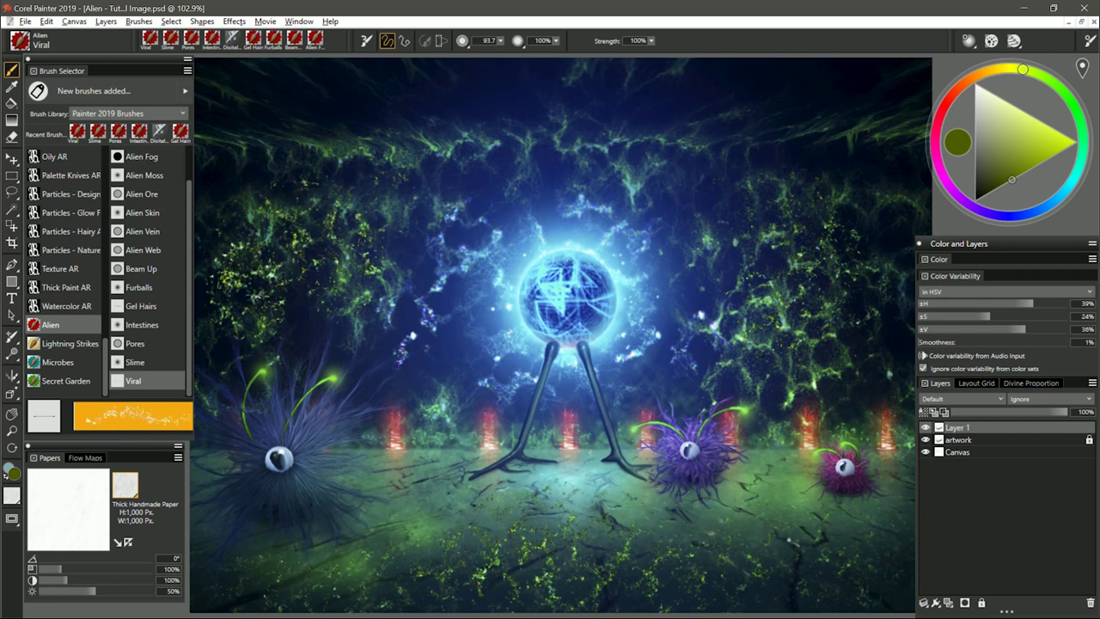
key(ctrl+z)
Choose the Fine Dots flow map and paint a patch of viral dots over the right cave wall
click(86, 458)
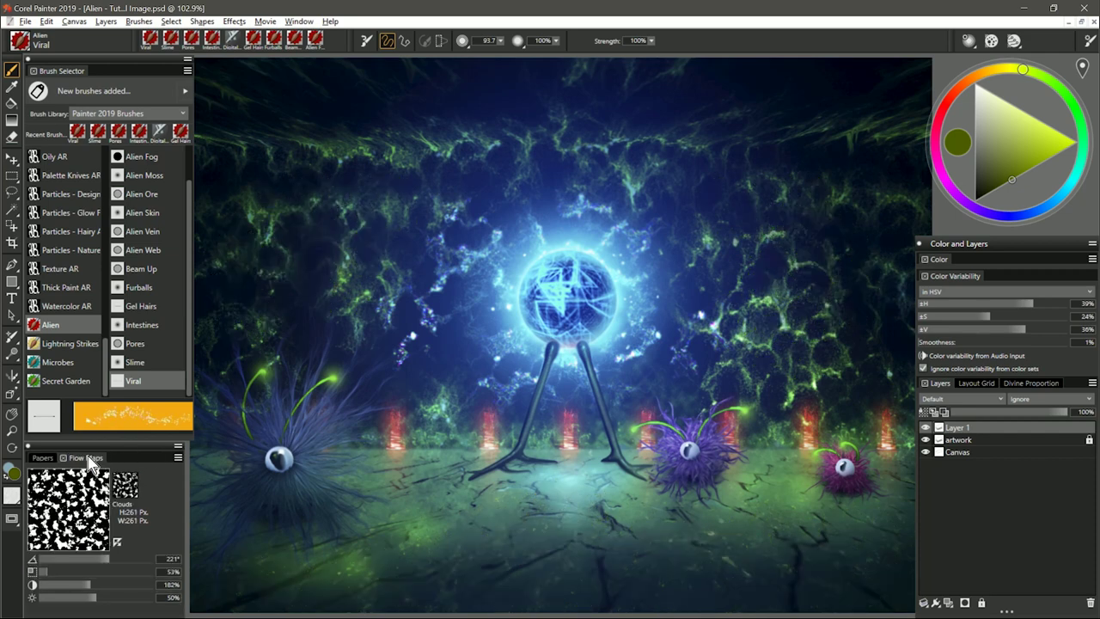
click(130, 488)
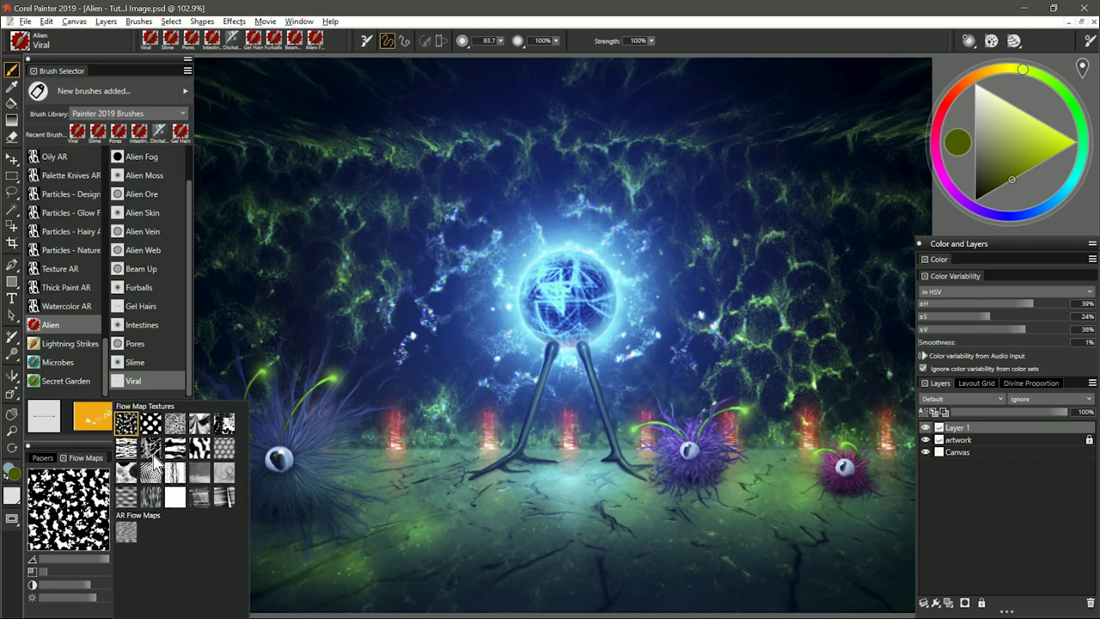
click(150, 422)
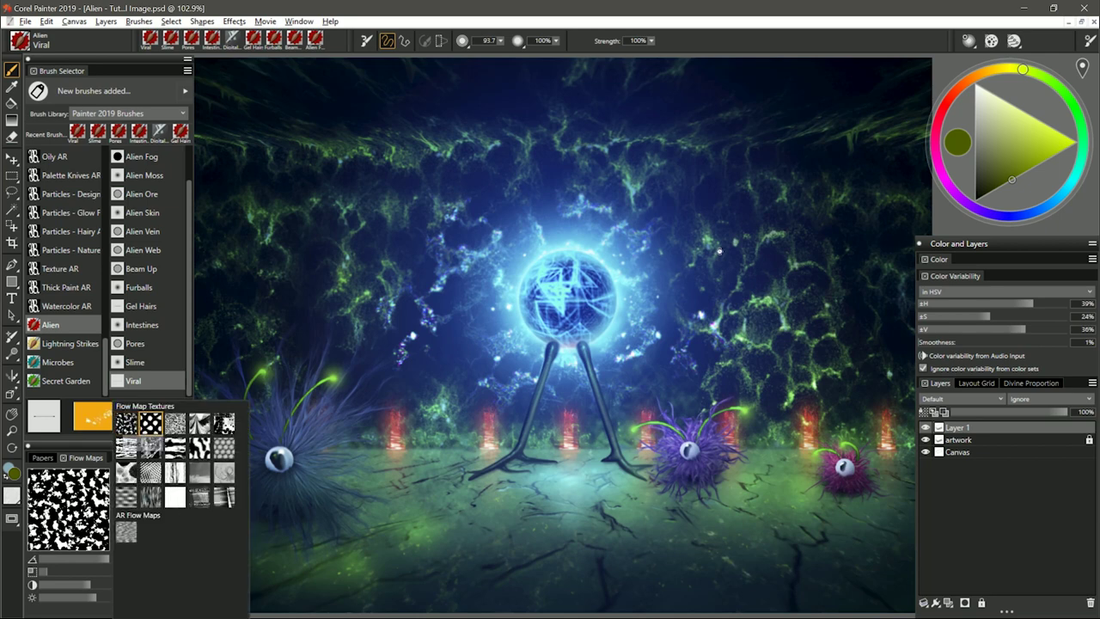
mouse_move(750, 249)
mouse_down()
mouse_move(758, 291)
mouse_move(787, 258)
mouse_move(753, 213)
mouse_move(783, 295)
mouse_move(775, 269)
mouse_move(788, 222)
mouse_move(747, 277)
mouse_move(775, 247)
mouse_move(763, 318)
mouse_move(820, 335)
mouse_up()
drag(821, 296, 806, 255)
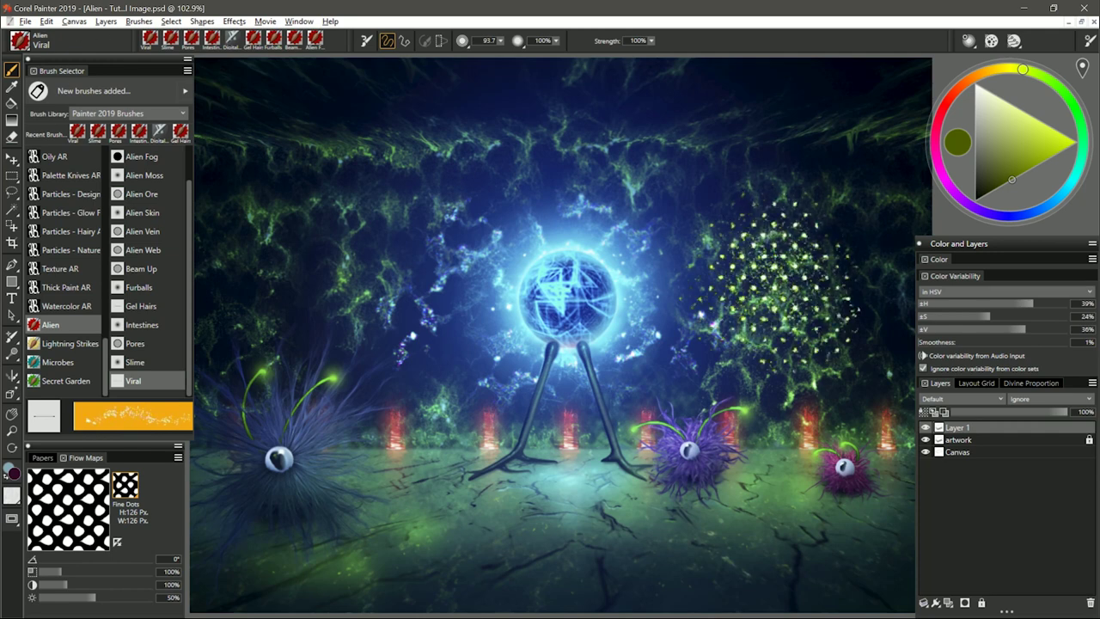
Switch the flow map to Fish Skin and cover the left cave wall with the viral pattern
click(127, 486)
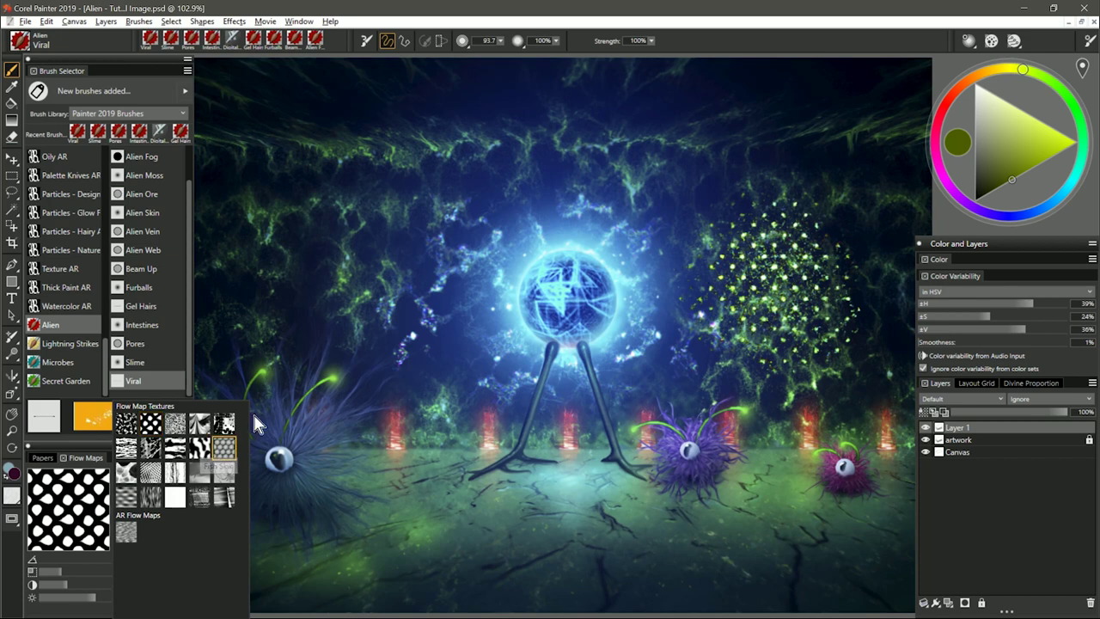
click(325, 235)
mouse_move(326, 234)
mouse_down()
mouse_move(357, 233)
mouse_move(322, 214)
mouse_move(283, 265)
mouse_move(288, 283)
mouse_move(386, 235)
mouse_move(404, 239)
mouse_move(270, 291)
mouse_move(322, 333)
mouse_move(417, 274)
mouse_move(271, 226)
mouse_up()
drag(275, 266, 249, 335)
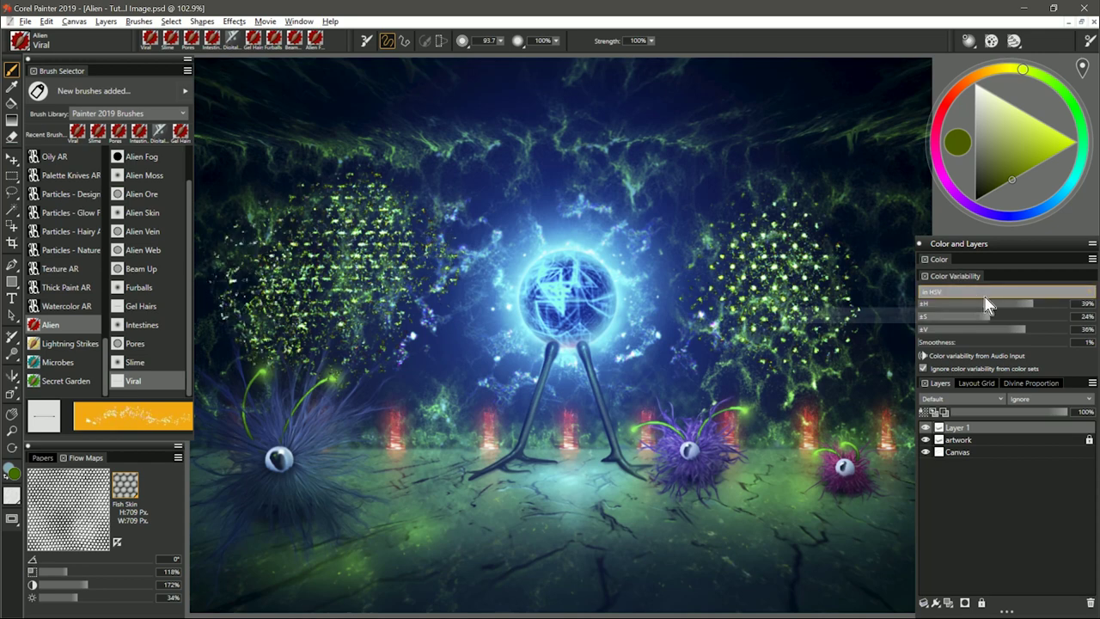
Paint two viral patches on the upper right wall, one with 7% hue variability and one with 50%
drag(985, 311, 940, 311)
mouse_move(679, 193)
mouse_down()
mouse_move(662, 245)
mouse_move(687, 154)
mouse_move(687, 274)
mouse_move(709, 303)
mouse_up()
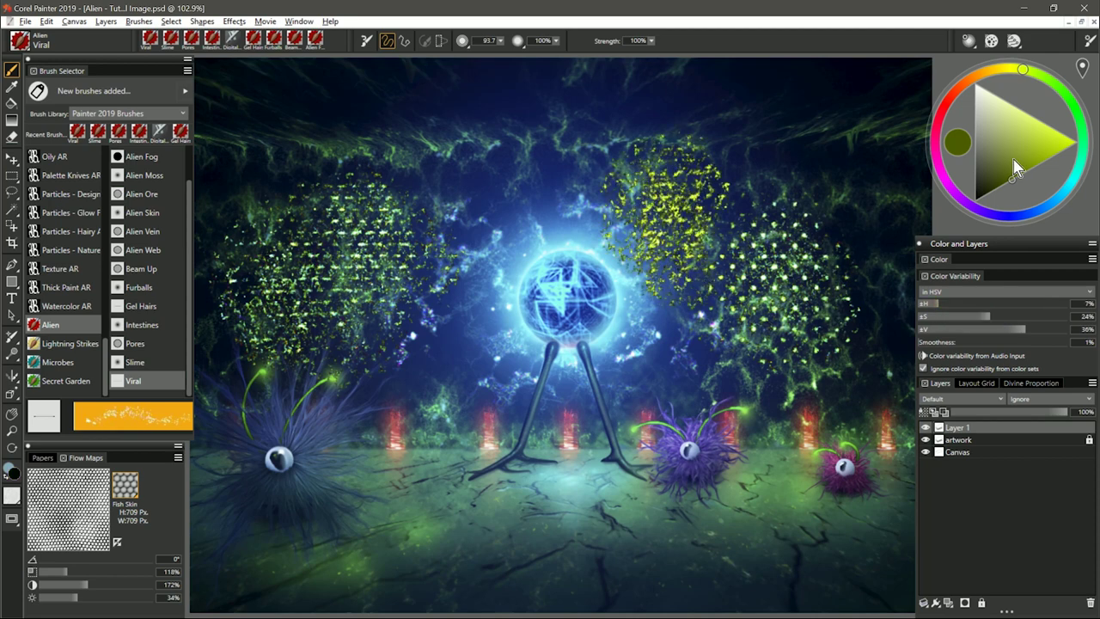
click(1039, 304)
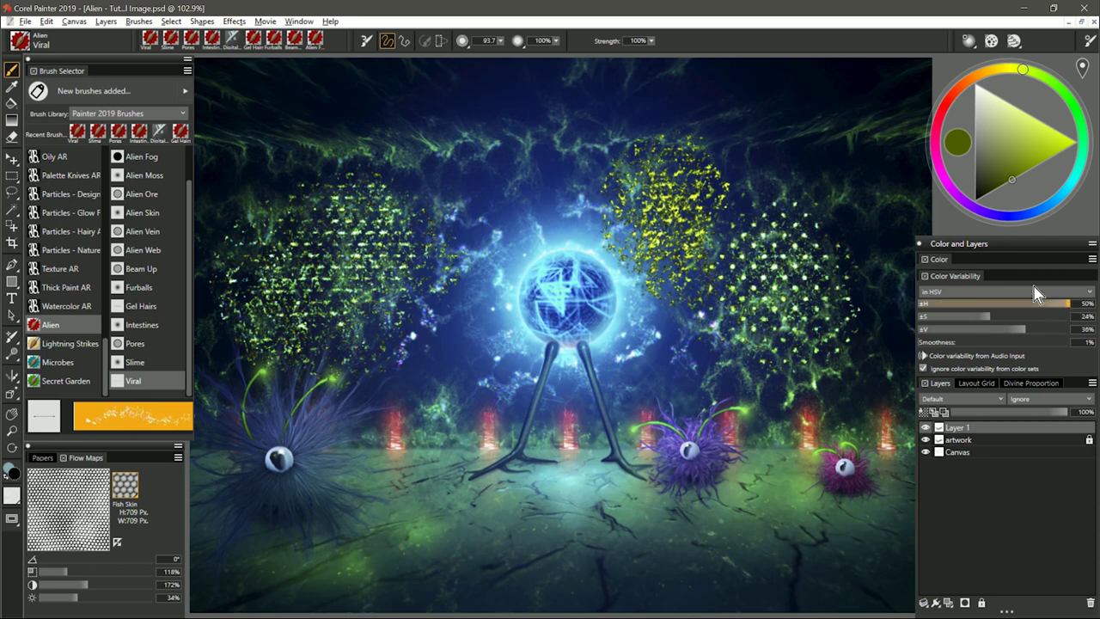
mouse_move(820, 137)
mouse_down()
mouse_move(829, 176)
mouse_move(778, 159)
mouse_move(825, 215)
mouse_move(864, 171)
mouse_up()
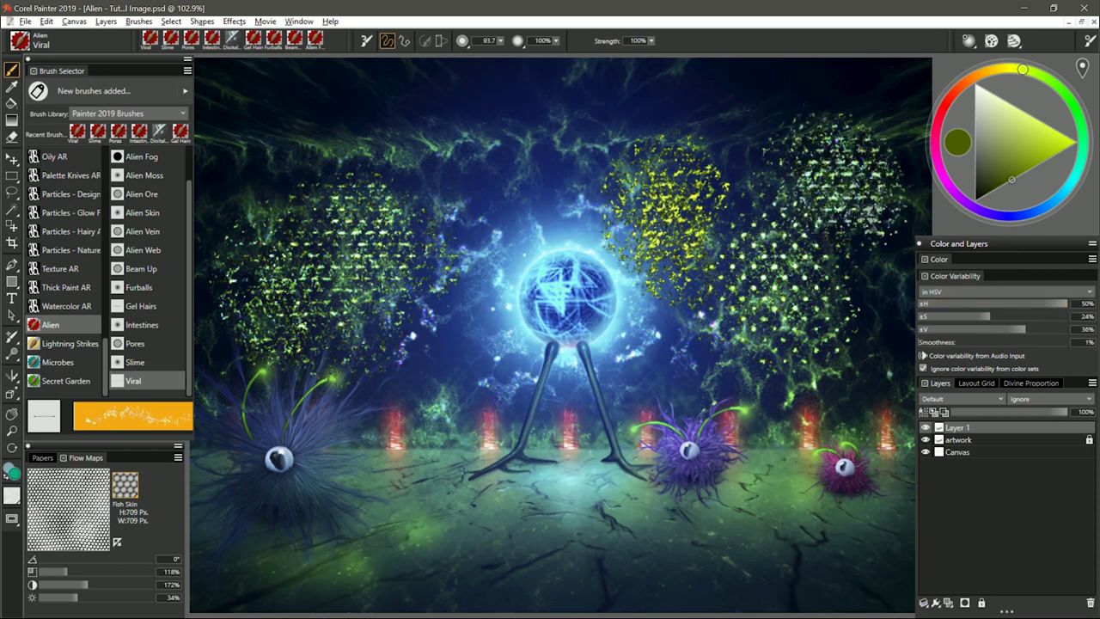